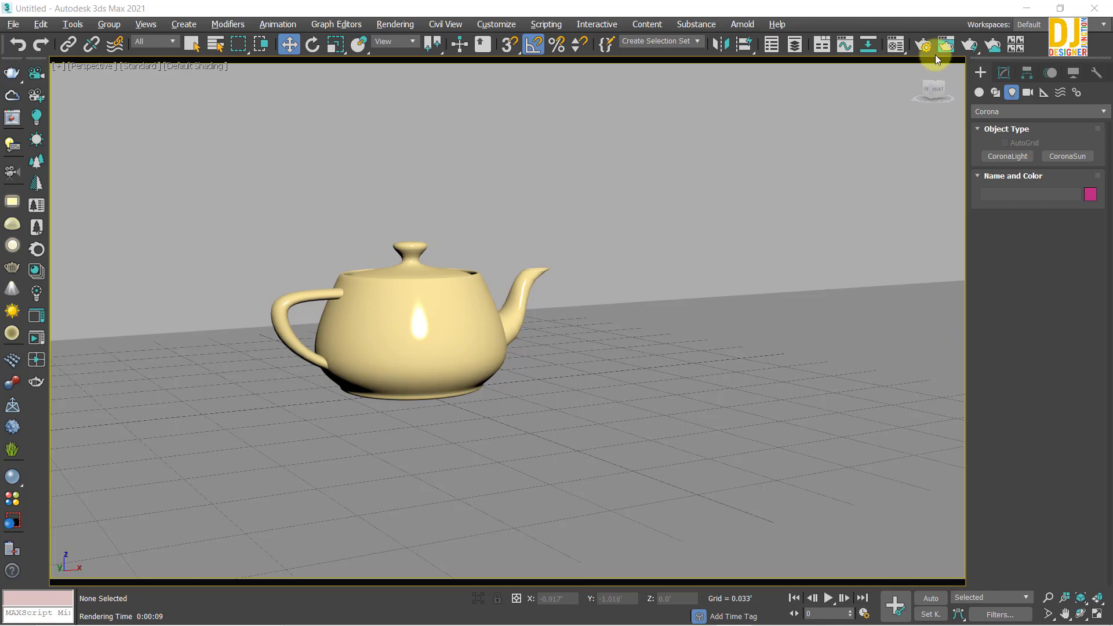
Set CoronaRenderer as the production renderer in the render setup.
{"action": "left_click", "coordinate": [923, 46]}
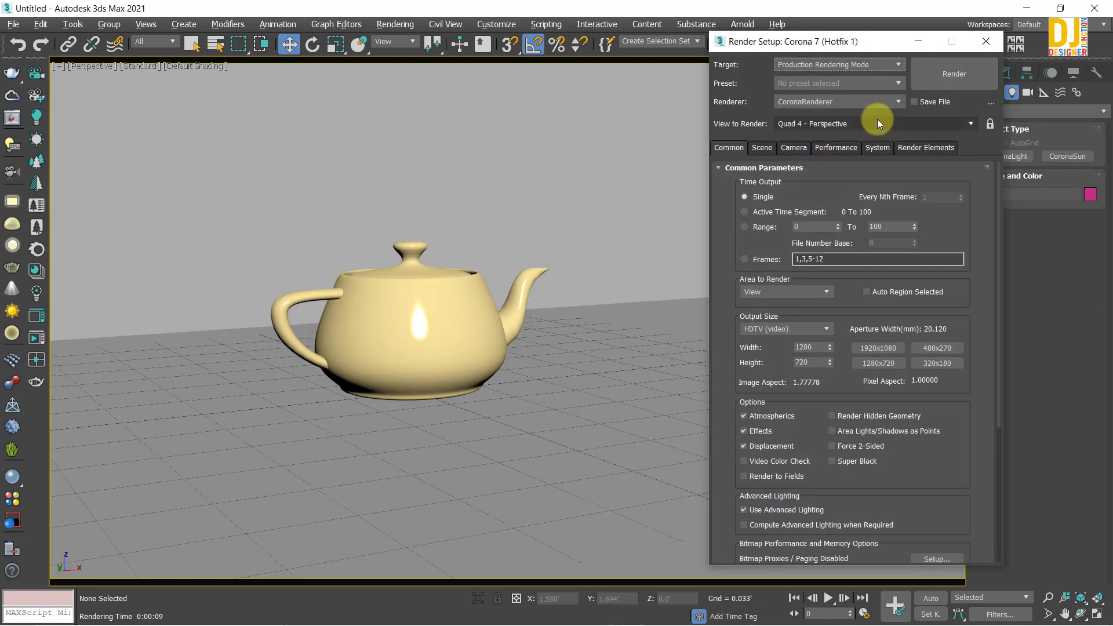
{"action": "left_click", "coordinate": [830, 102]}
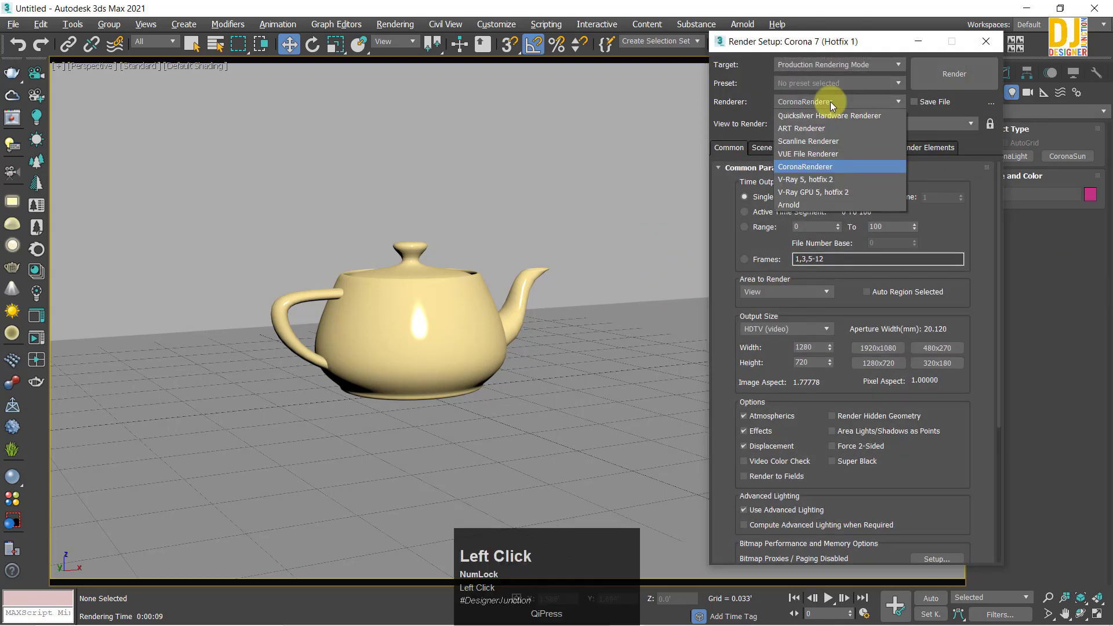
{"action": "left_click", "coordinate": [800, 169]}
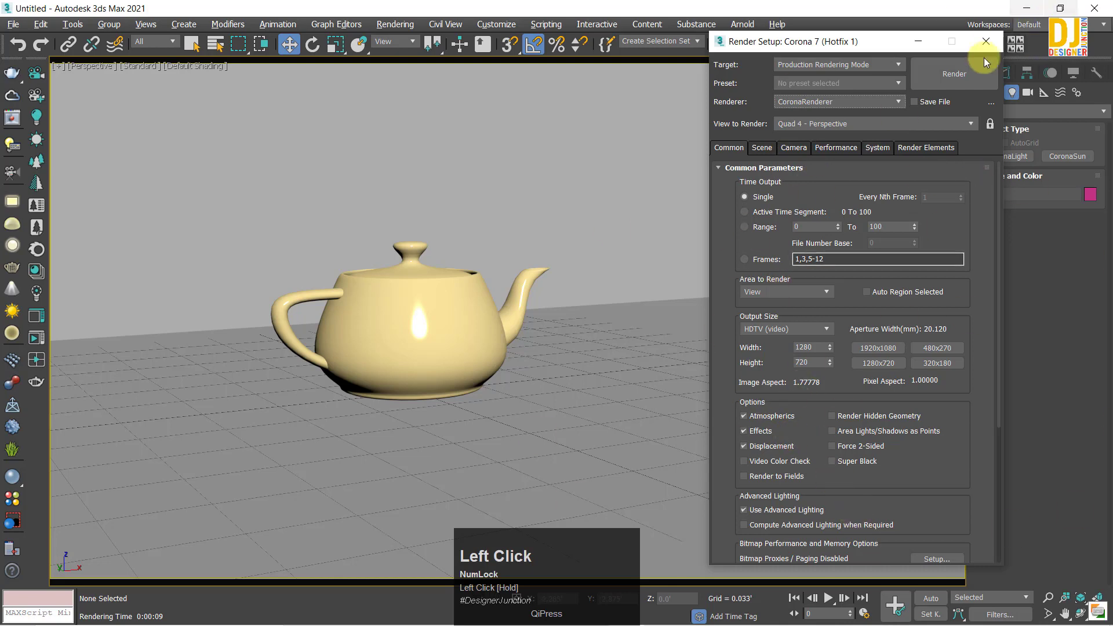
{"action": "left_click", "coordinate": [985, 41]}
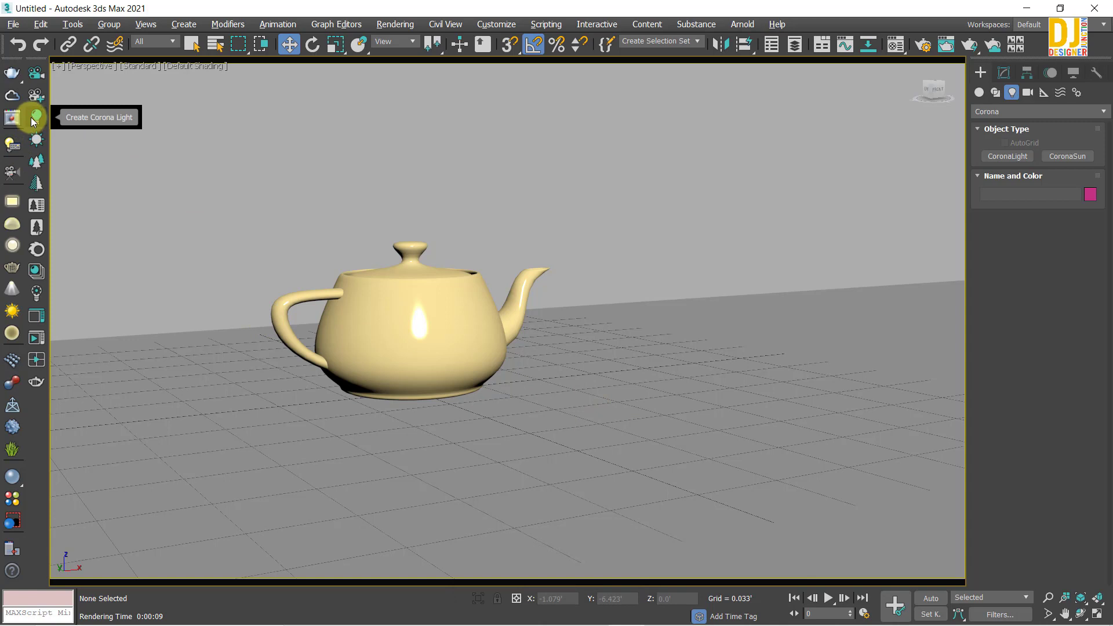
Bring up the Corona category of light objects for creation.
{"action": "left_click", "coordinate": [984, 76]}
{"action": "left_click", "coordinate": [979, 93]}
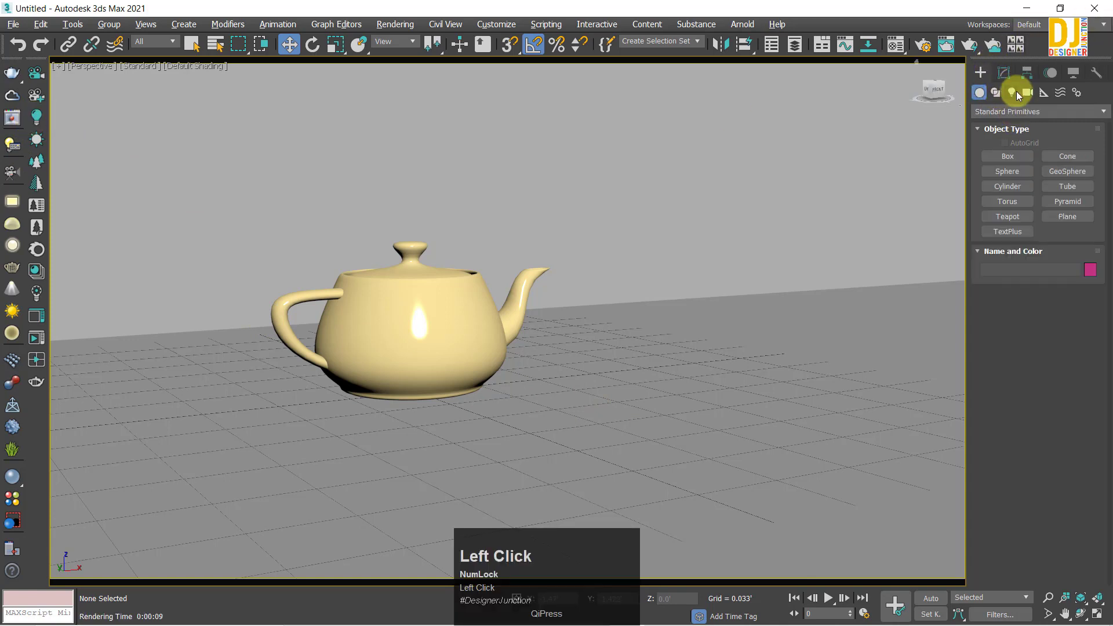
{"action": "left_click", "coordinate": [1012, 93]}
{"action": "left_click", "coordinate": [986, 112]}
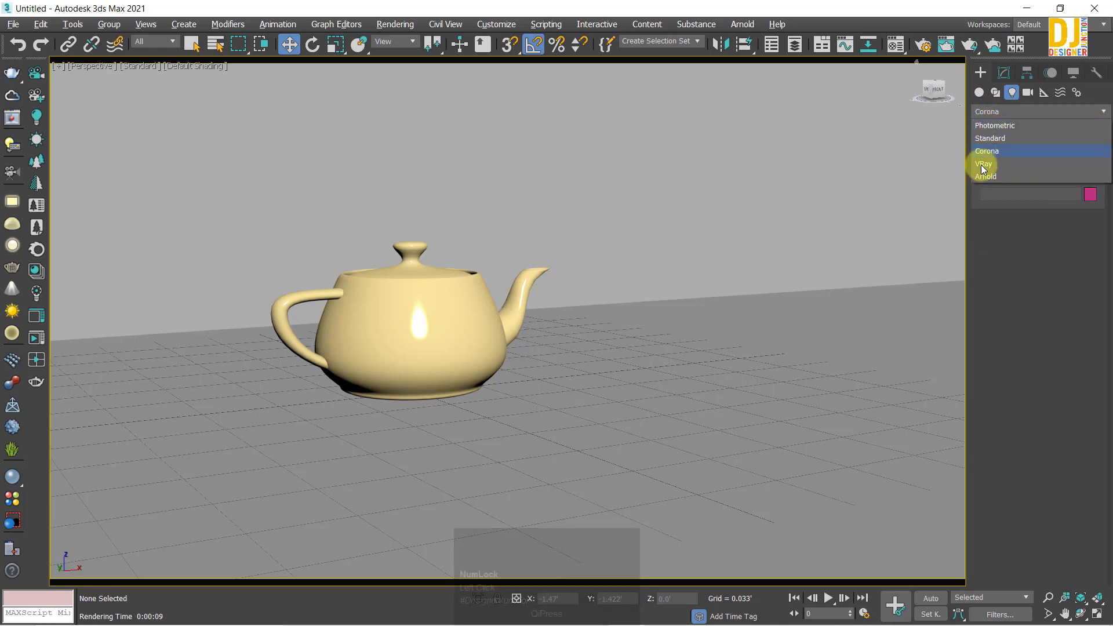
{"action": "left_click", "coordinate": [986, 152]}
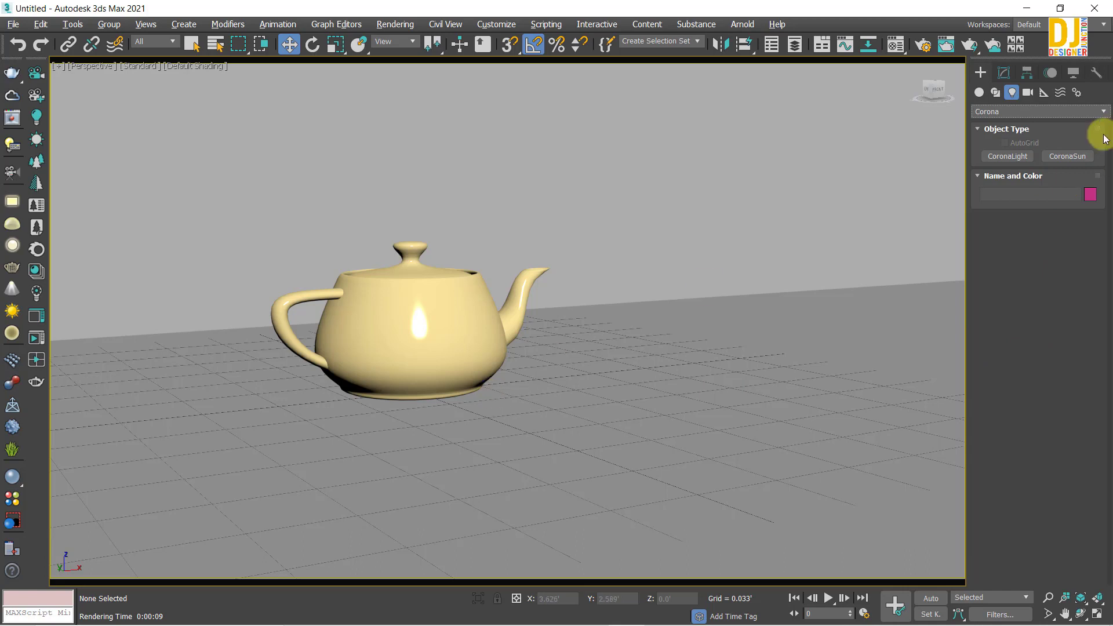
{"action": "left_click", "coordinate": [990, 162]}
{"action": "left_click_drag", "start_coordinate": [591, 397], "coordinate": [510, 436]}
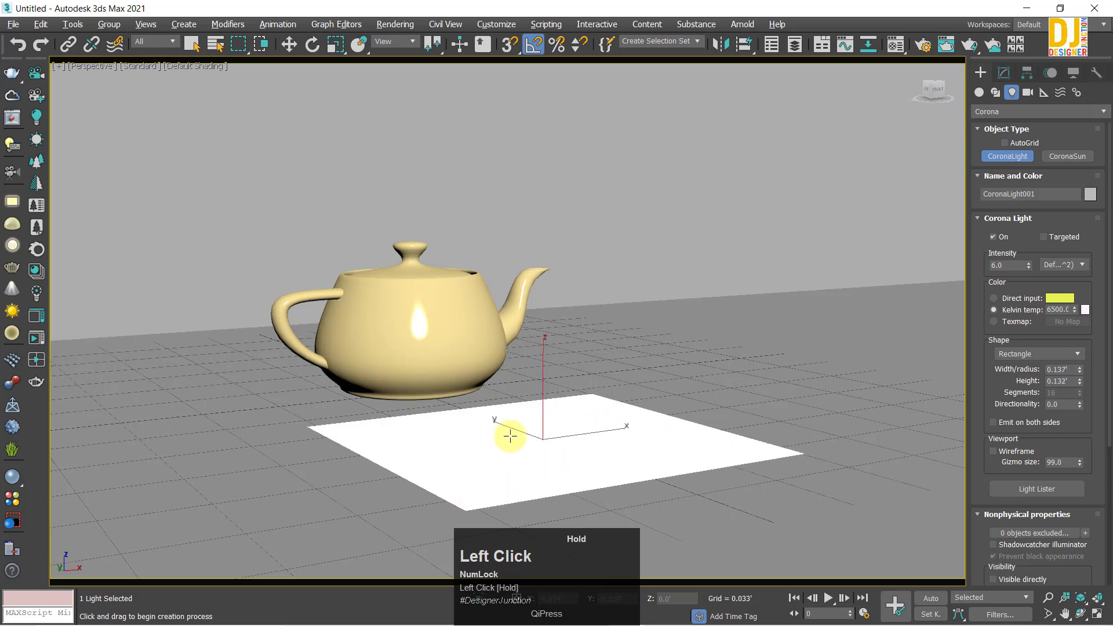
{"action": "right_click", "coordinate": [782, 381]}
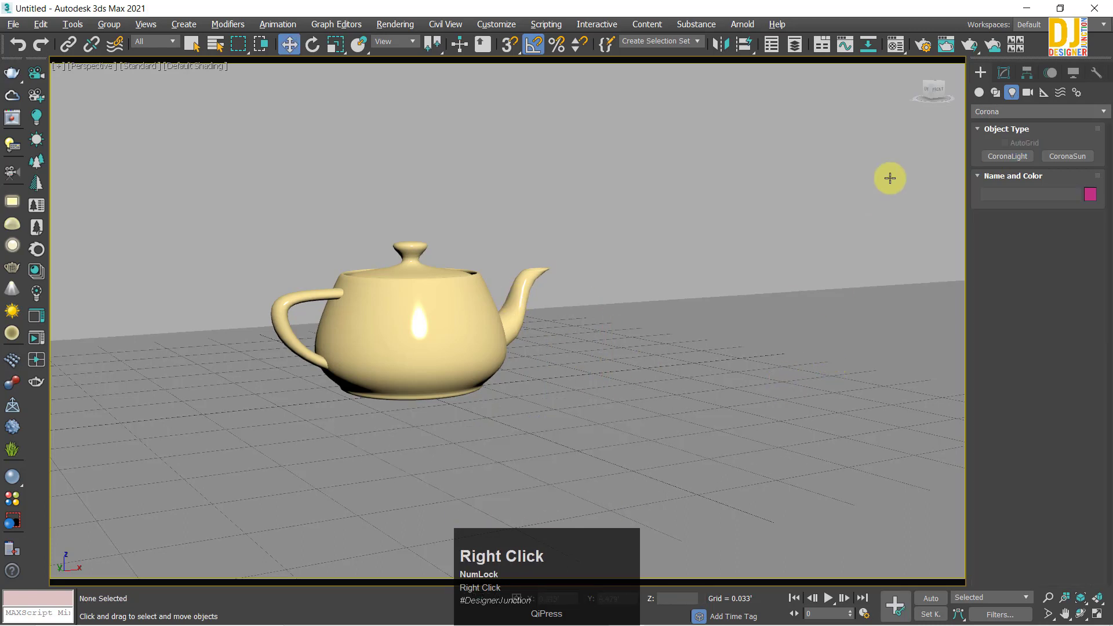
Create a Sphere-shaped Corona light with a radius of about 0.037' in front of the teapot, and change its shape to Rectangle.
{"action": "left_click", "coordinate": [1005, 156]}
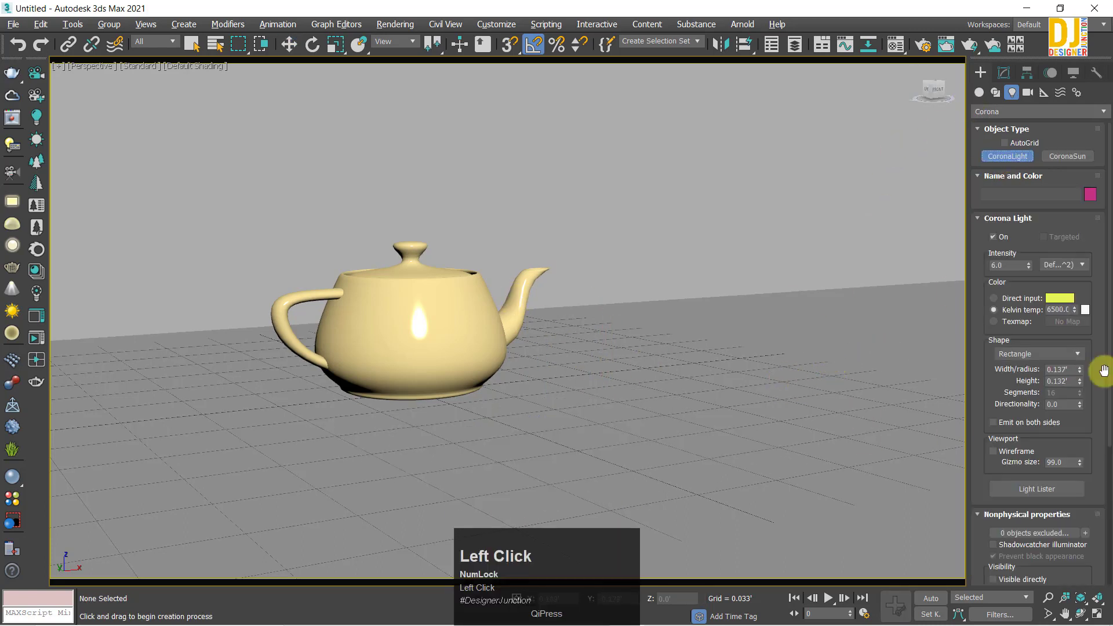
{"action": "left_click", "coordinate": [1030, 354]}
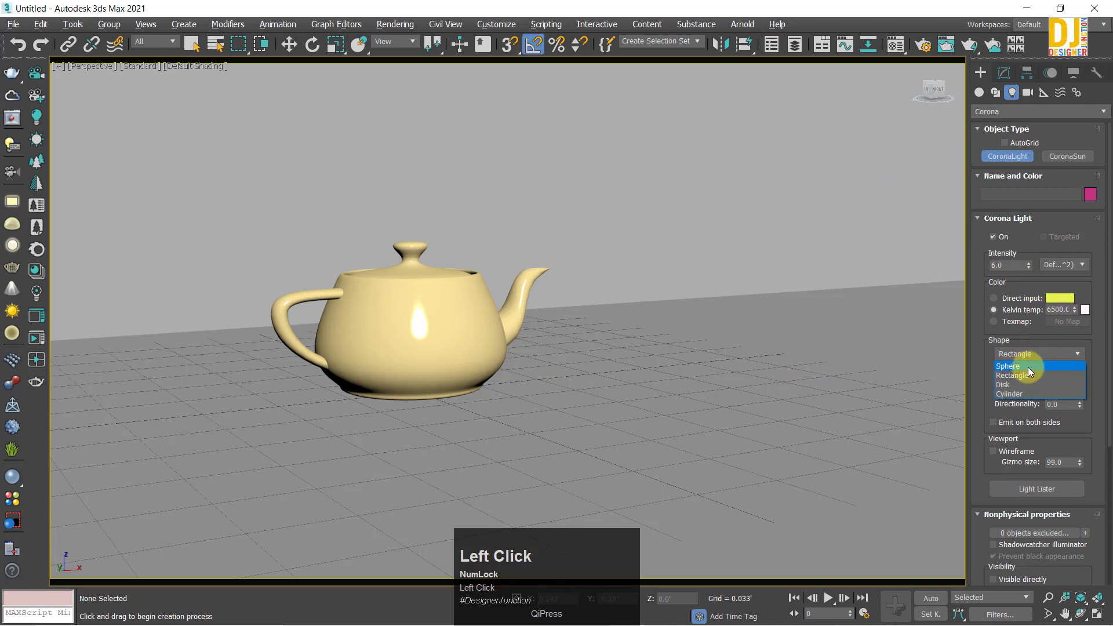
{"action": "left_click", "coordinate": [1028, 367]}
{"action": "left_click", "coordinate": [536, 446]}
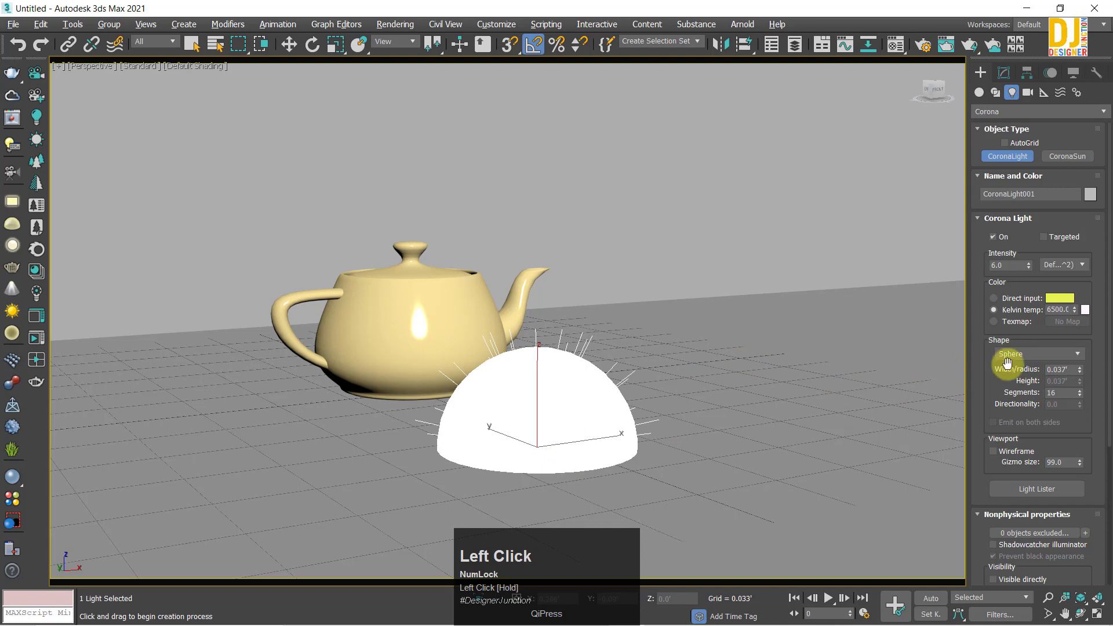
{"action": "left_click", "coordinate": [1020, 353]}
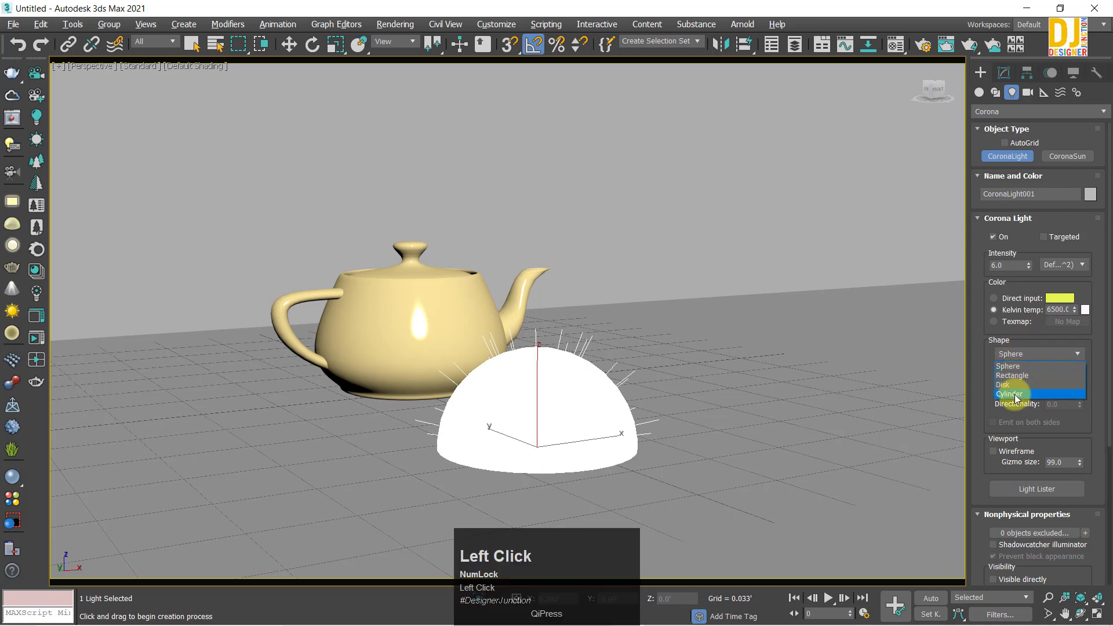
{"action": "left_click", "coordinate": [1029, 375]}
{"action": "right_click", "coordinate": [568, 357]}
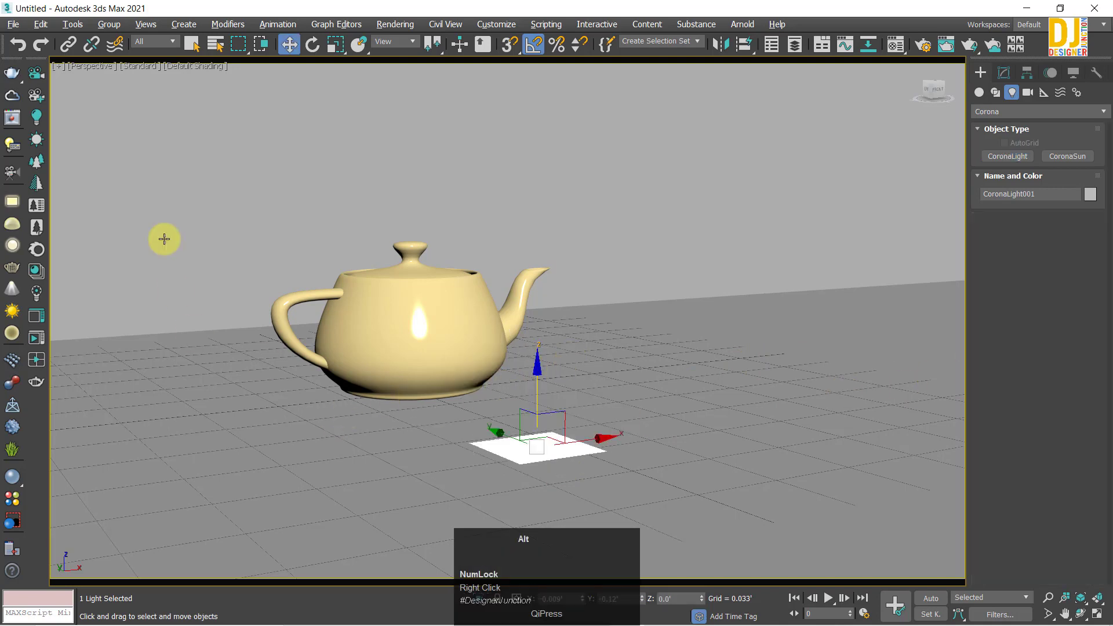
Move the small rectangular light in the Top view to a spot just beyond the teapot's spout, and show its parameters.
{"action": "key", "text": "alt+w"}
{"action": "key", "text": "w"}
{"action": "left_click_drag", "start_coordinate": [546, 489], "coordinate": [614, 412]}
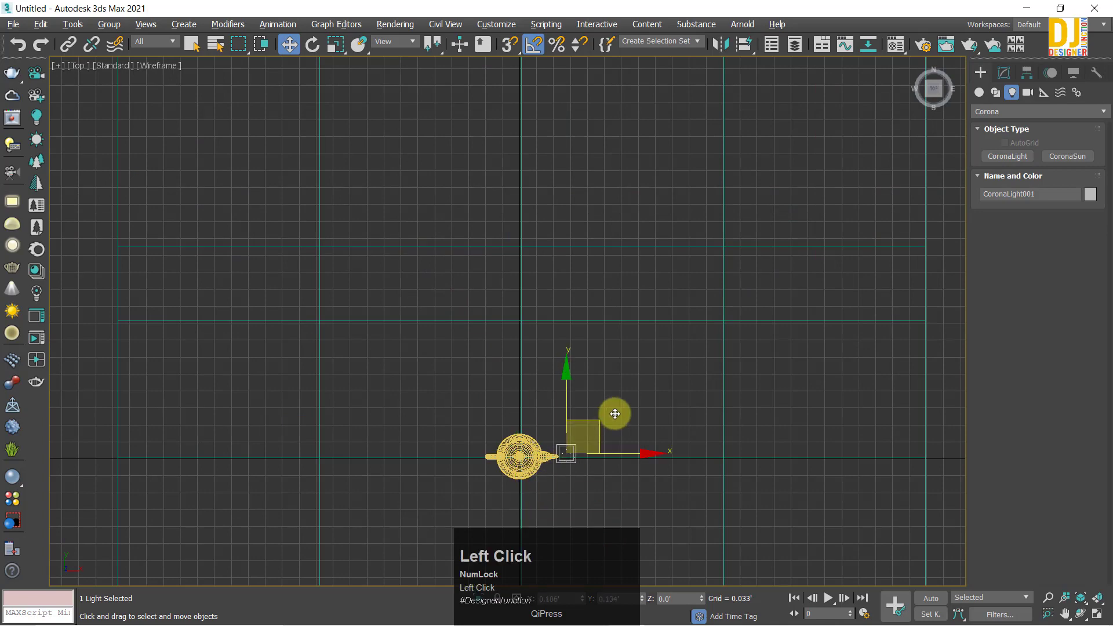
{"action": "middle_click_drag", "start_coordinate": [606, 348], "coordinate": [549, 248]}
{"action": "scroll", "coordinate": [785, 229], "scroll_direction": "up", "scroll_amount": 3}
{"action": "left_click", "coordinate": [1003, 72]}
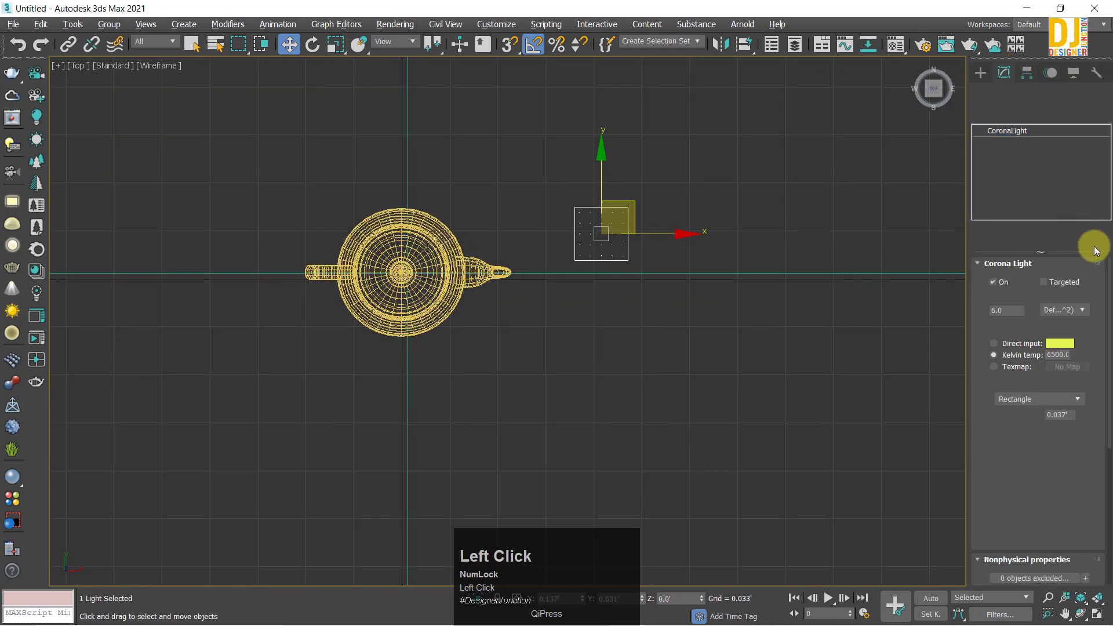
{"action": "left_click_drag", "start_coordinate": [1090, 466], "coordinate": [1078, 568]}
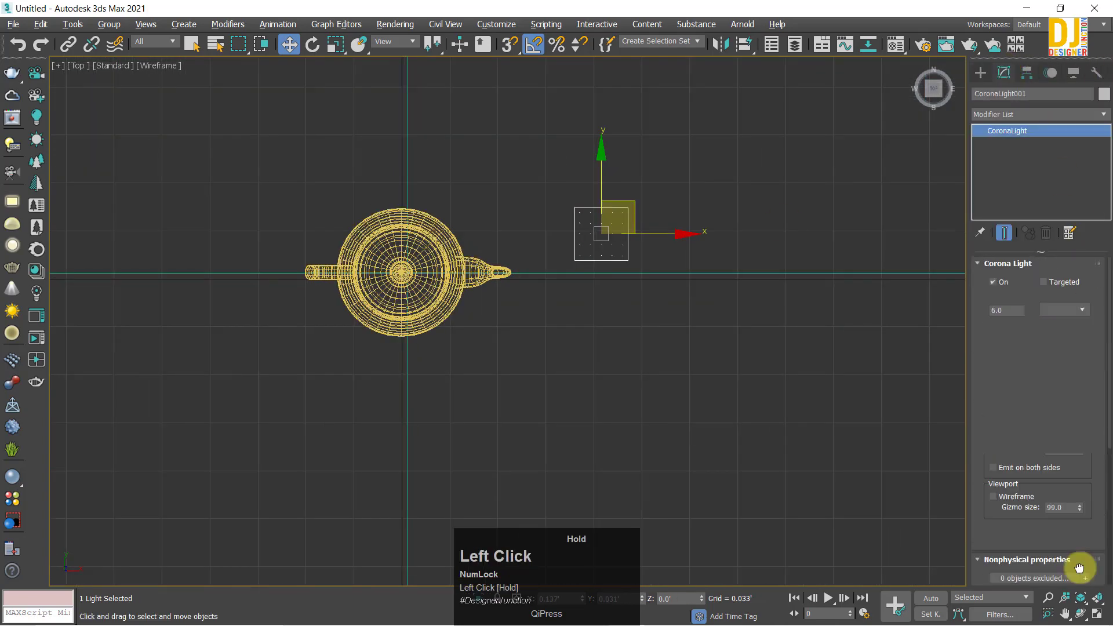
{"action": "left_click_drag", "start_coordinate": [667, 226], "coordinate": [673, 302]}
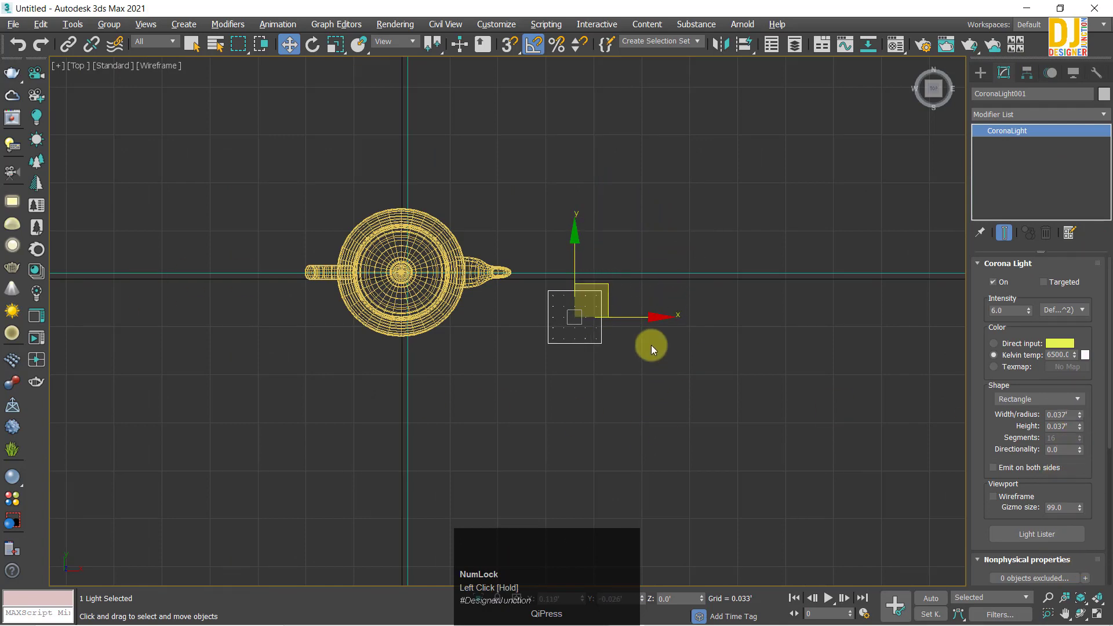
Delete the small rectangular light and return to the maximized Perspective view.
{"action": "key", "text": "Delete"}
{"action": "key", "text": "alt+w"}
{"action": "left_click", "coordinate": [671, 460]}
{"action": "key", "text": "alt+w"}
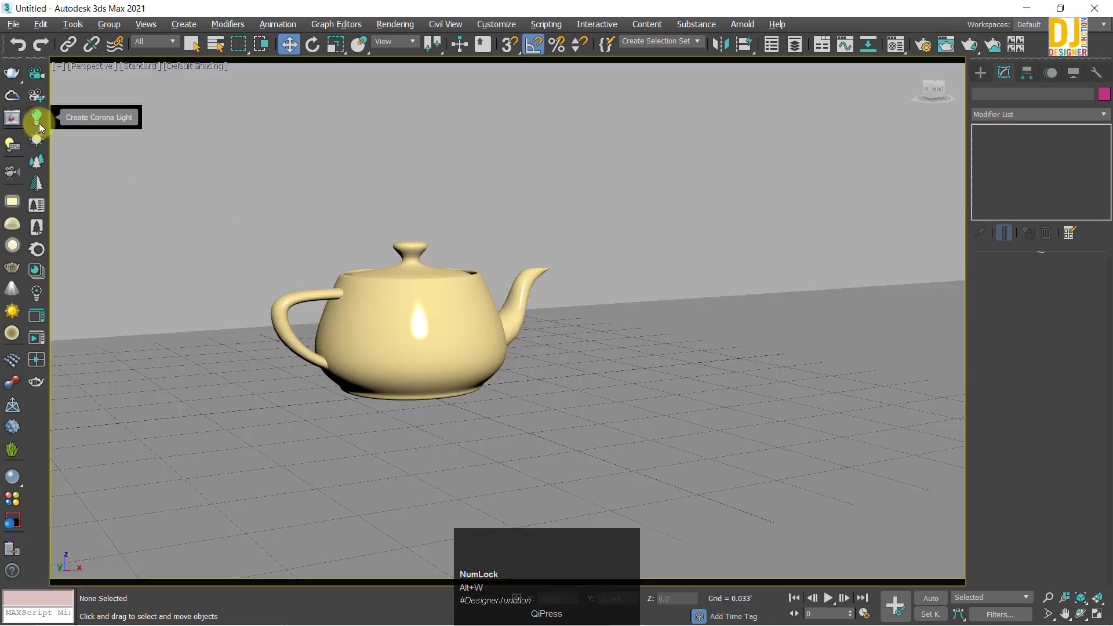
Draw a rectangular Corona light about 0.143' wide and 0.081' high on the grid beside the teapot's spout.
{"action": "left_click", "coordinate": [39, 123]}
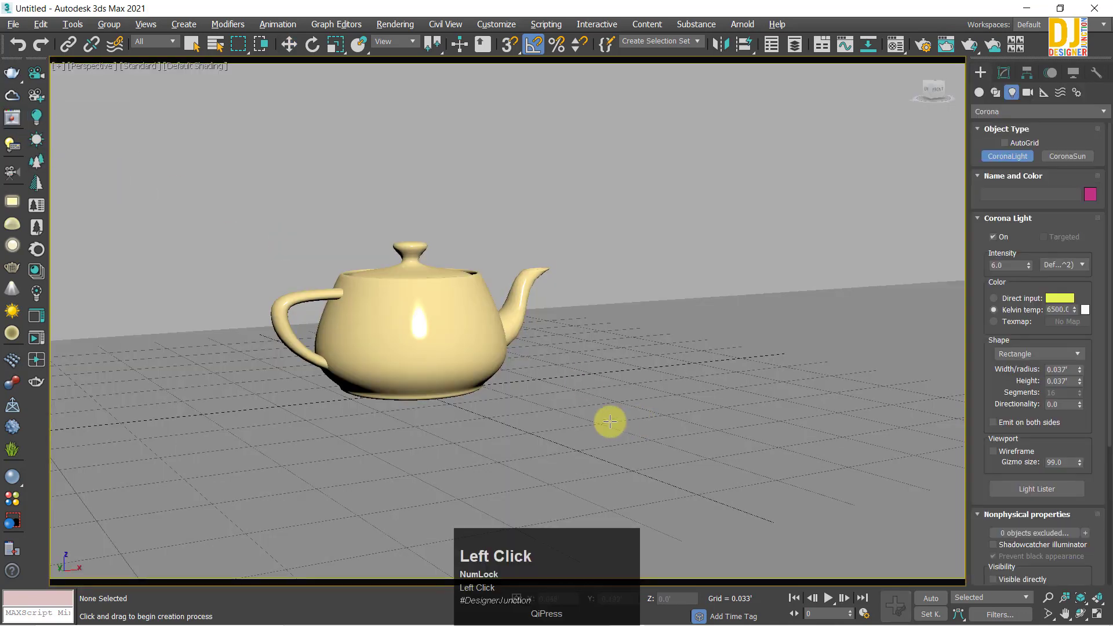
{"action": "scroll", "coordinate": [547, 379], "scroll_direction": "down", "scroll_amount": 2}
{"action": "middle_click_drag", "start_coordinate": [544, 372], "coordinate": [546, 393], "text": "alt"}
{"action": "left_click_drag", "start_coordinate": [545, 392], "coordinate": [772, 390]}
{"action": "right_click", "coordinate": [765, 243]}
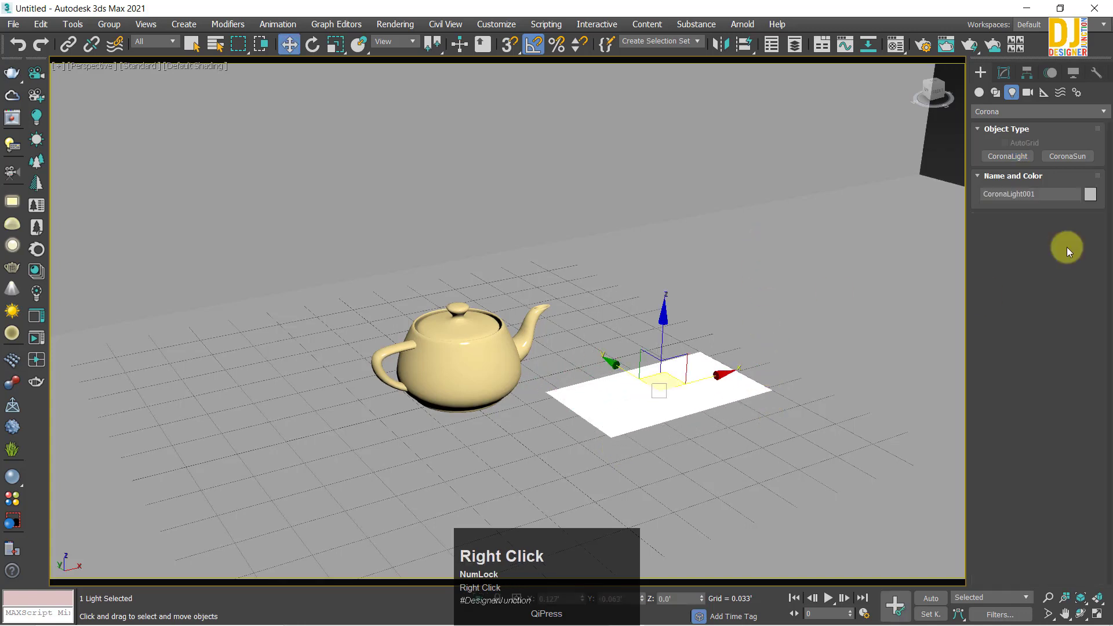
Try the Sphere, Disk and Cylinder shapes on the new light, and restore its Rectangle shape.
{"action": "left_click", "coordinate": [1003, 72]}
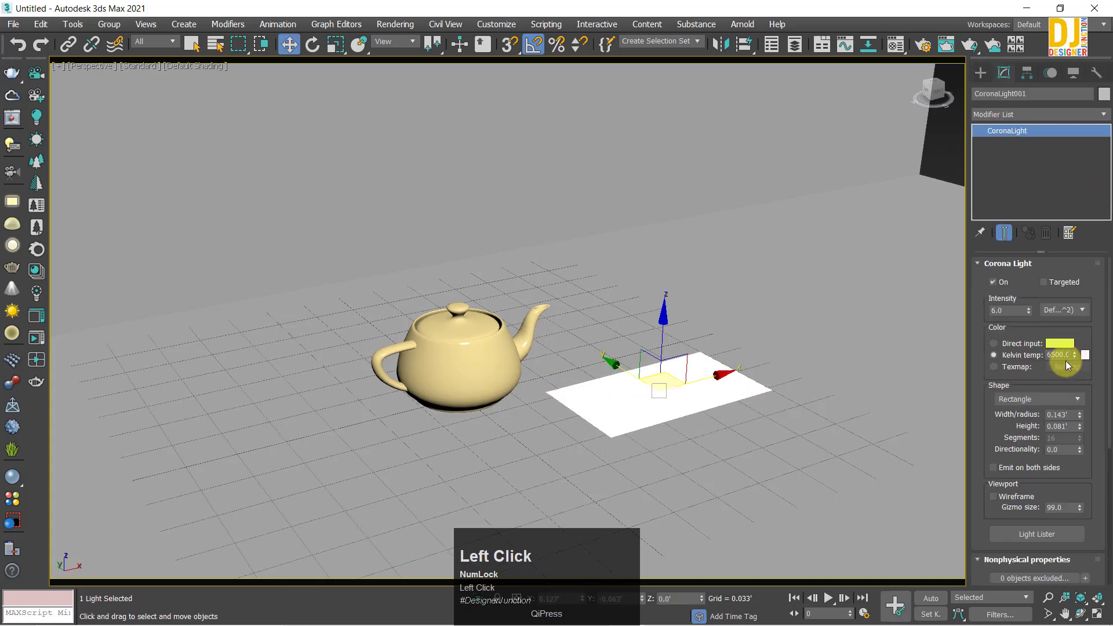
{"action": "left_click", "coordinate": [1037, 400]}
{"action": "left_click", "coordinate": [1026, 412]}
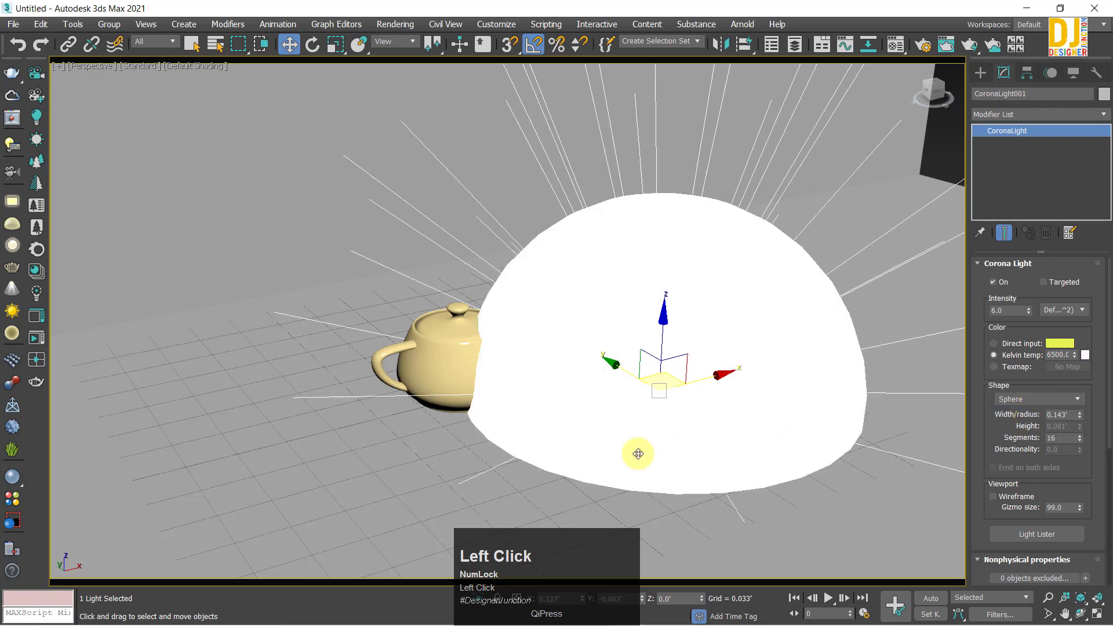
{"action": "left_click", "coordinate": [1041, 400]}
{"action": "left_click", "coordinate": [1041, 421]}
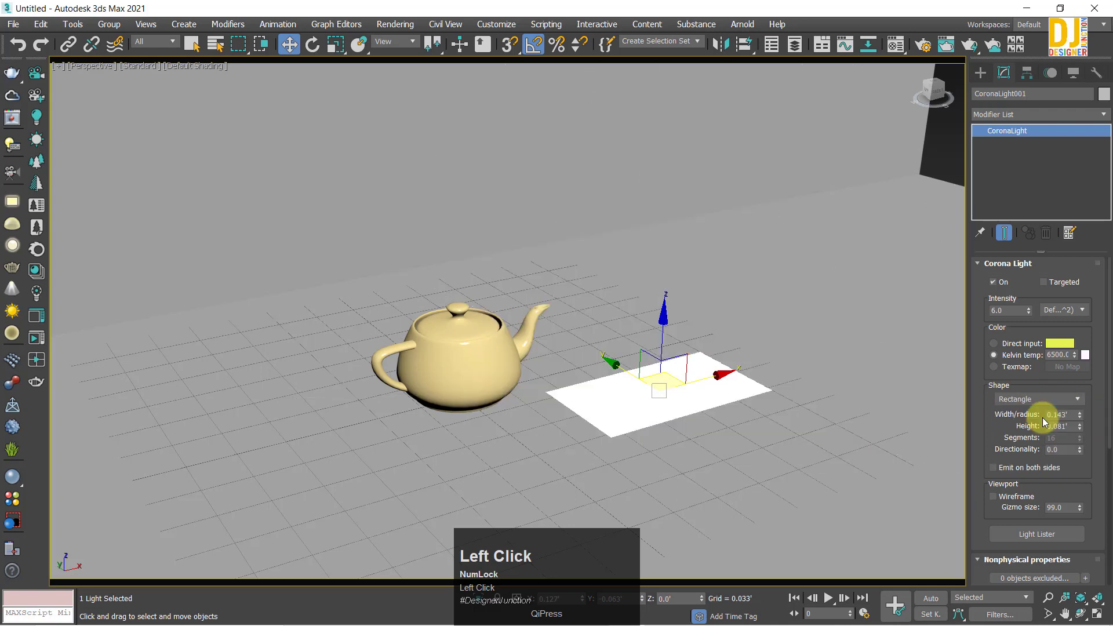
{"action": "left_click", "coordinate": [1039, 398]}
{"action": "left_click", "coordinate": [1018, 430]}
{"action": "left_click", "coordinate": [1032, 400]}
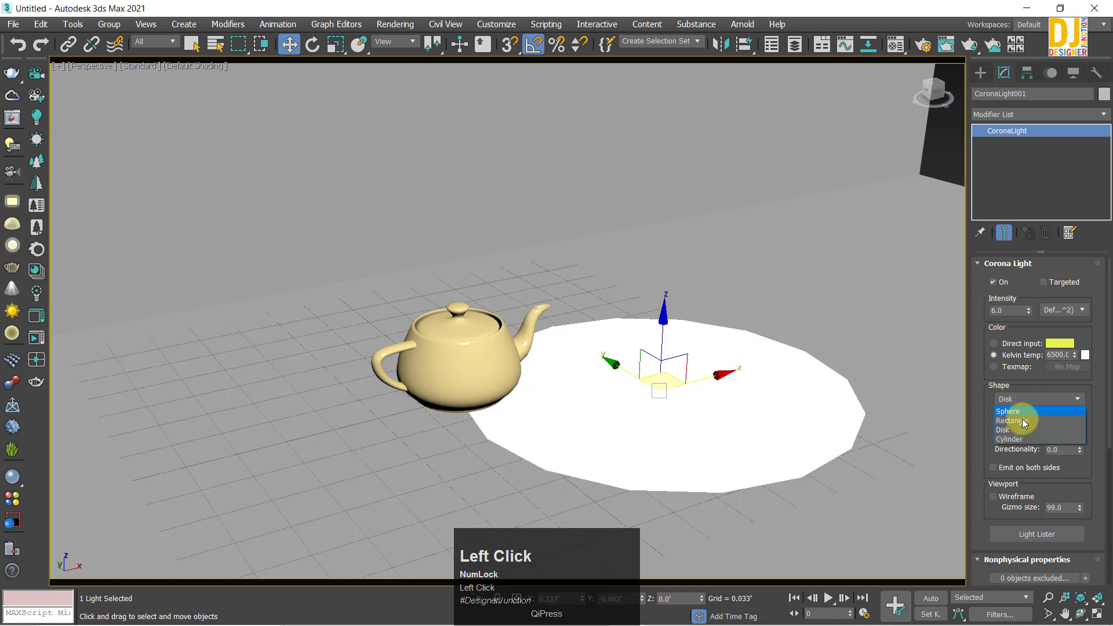
{"action": "left_click", "coordinate": [1018, 439]}
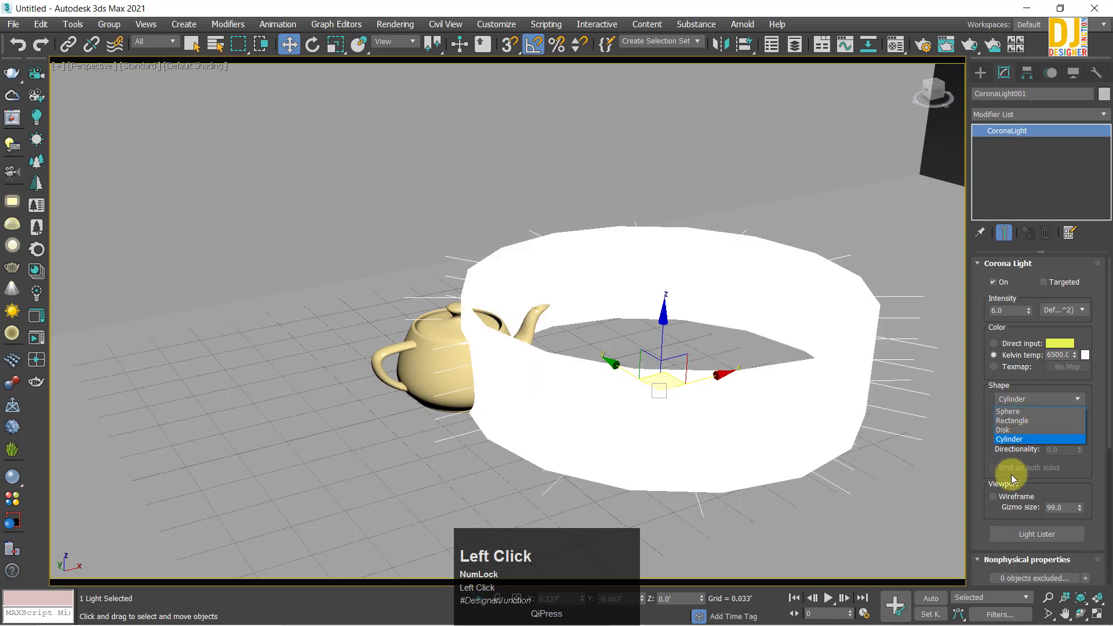
{"action": "left_click", "coordinate": [1011, 421]}
Move the rectangular light in the Top view so that it is centred on the teapot.
{"action": "middle_click_drag", "start_coordinate": [549, 375], "coordinate": [543, 394]}
{"action": "key", "text": "alt+w"}
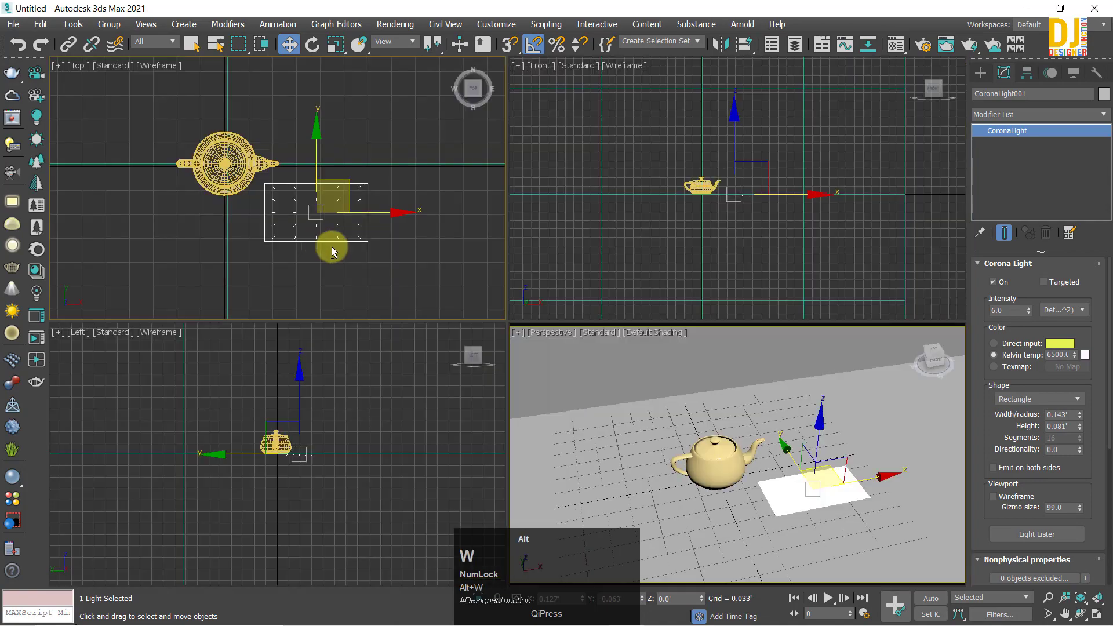
{"action": "key", "text": "alt+w"}
{"action": "left_click_drag", "start_coordinate": [614, 338], "coordinate": [431, 245]}
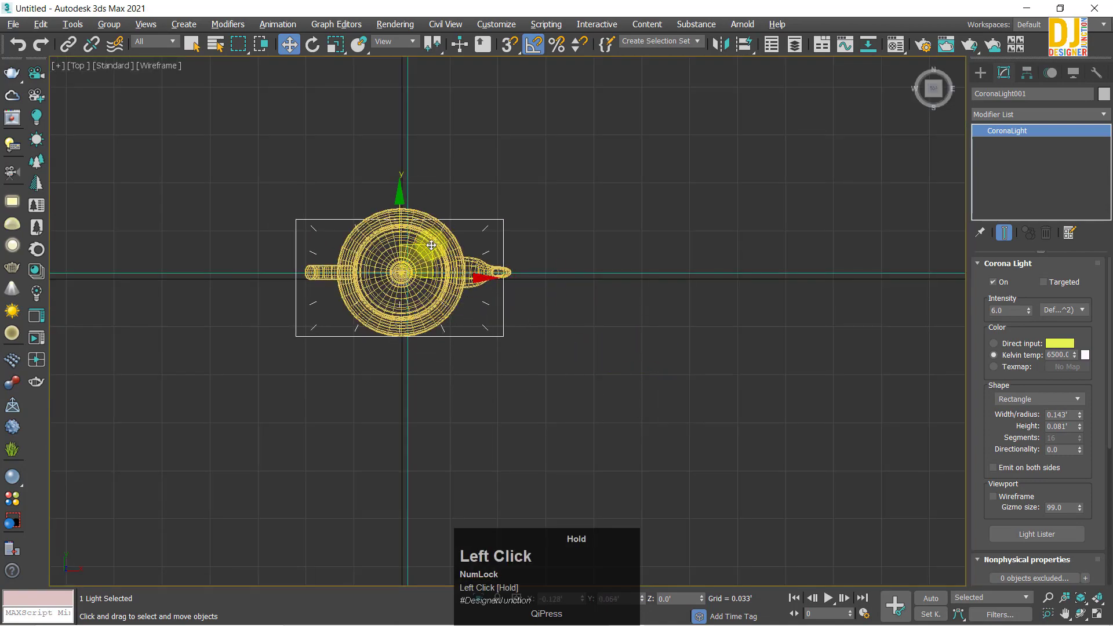
{"action": "key", "text": "z"}
{"action": "scroll", "coordinate": [444, 304], "scroll_direction": "down", "scroll_amount": 5}
{"action": "left_click_drag", "start_coordinate": [492, 280], "coordinate": [527, 302]}
{"action": "key", "text": "z"}
{"action": "scroll", "coordinate": [529, 301], "scroll_direction": "down", "scroll_amount": 2}
{"action": "scroll", "coordinate": [529, 301], "scroll_direction": "down", "scroll_amount": 3}
{"action": "middle_click_drag", "start_coordinate": [557, 309], "coordinate": [541, 310]}
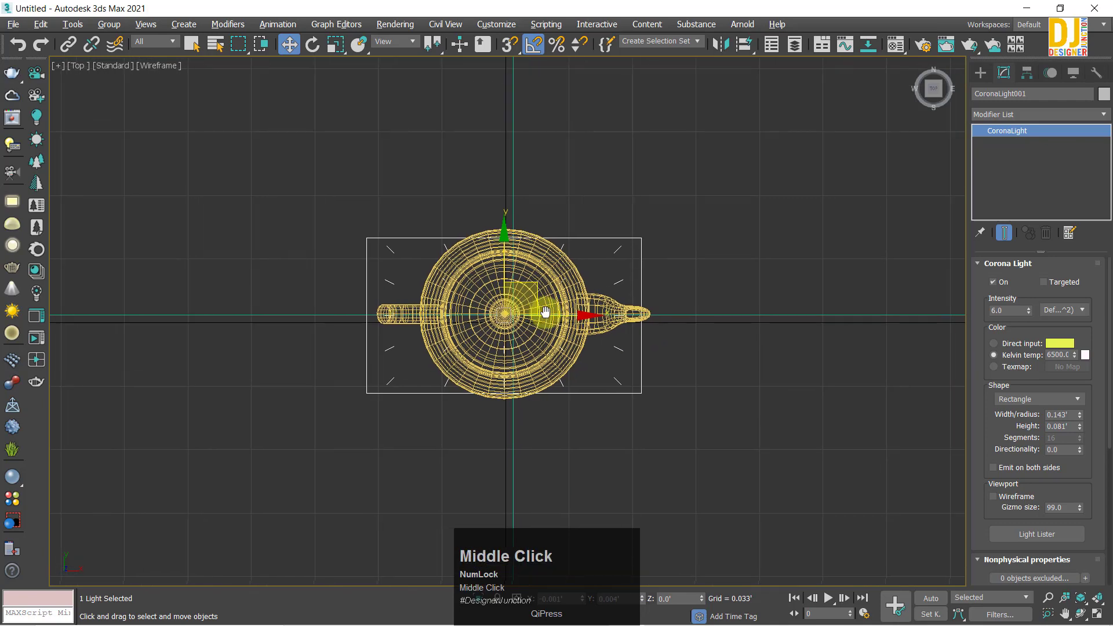
Try to resize the light with uniform and non-uniform scaling along its Y and X axes, undoing each attempt.
{"action": "key", "text": "r"}
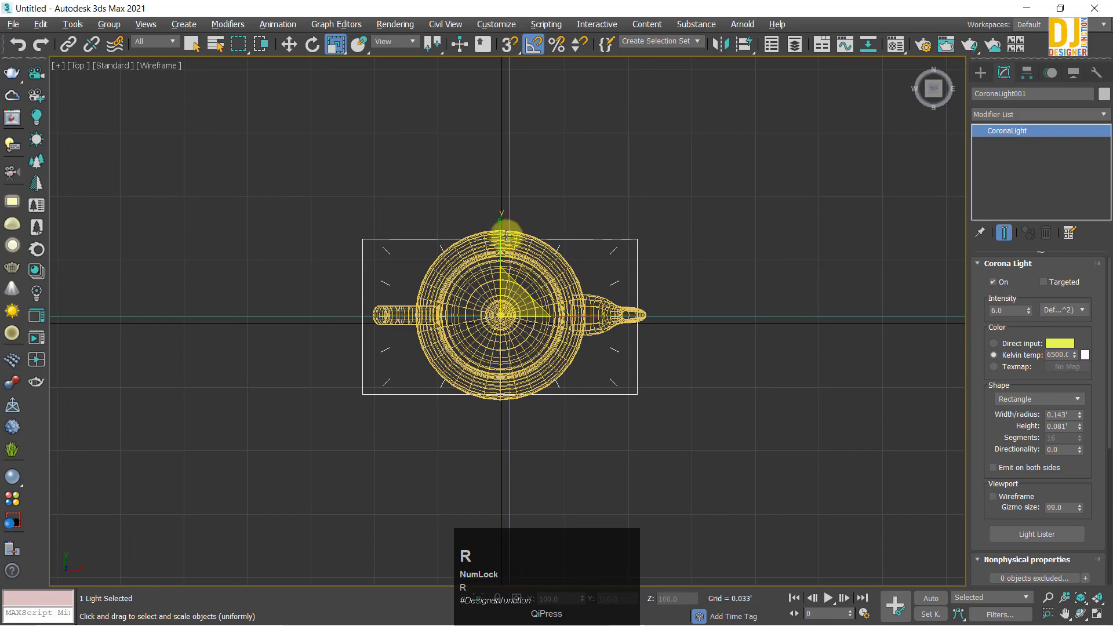
{"action": "left_click_drag", "start_coordinate": [505, 236], "coordinate": [480, 256]}
{"action": "key", "text": "ctrl+z"}
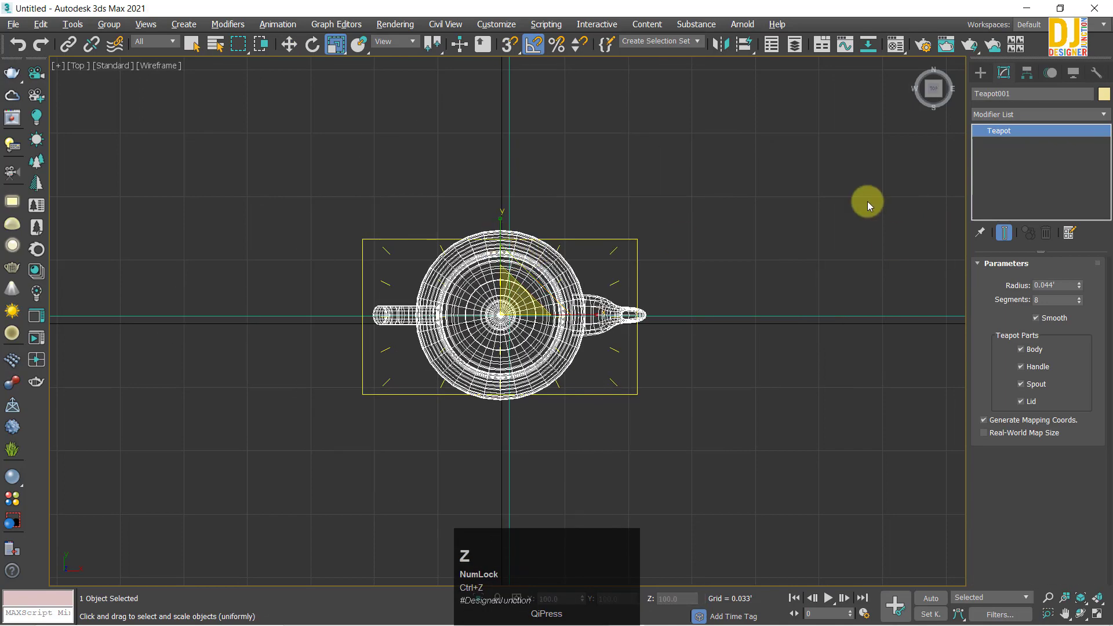
{"action": "left_click", "coordinate": [396, 278]}
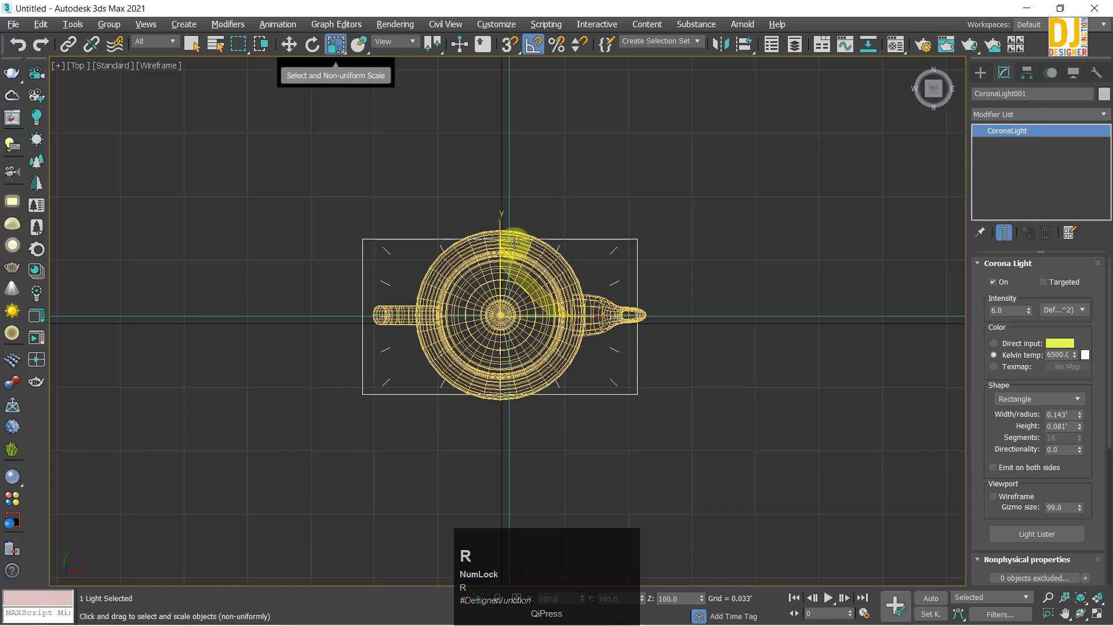
{"action": "left_click_drag", "start_coordinate": [502, 224], "coordinate": [498, 611]}
{"action": "key", "text": "ctrl+z"}
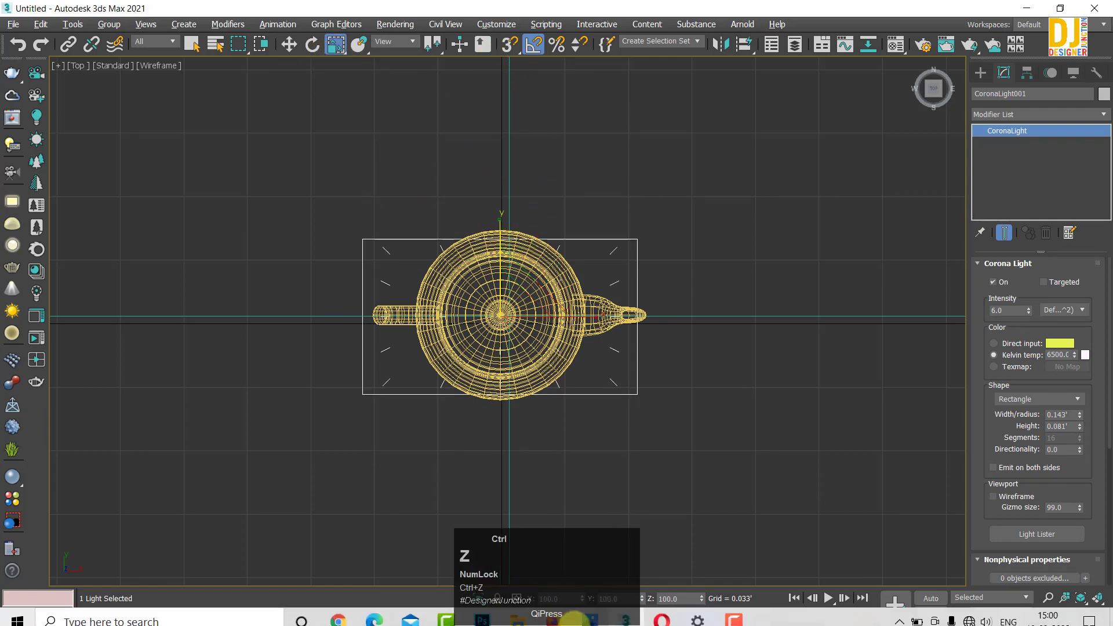
{"action": "left_click_drag", "start_coordinate": [588, 315], "coordinate": [757, 319]}
{"action": "key", "text": "ctrl+z"}
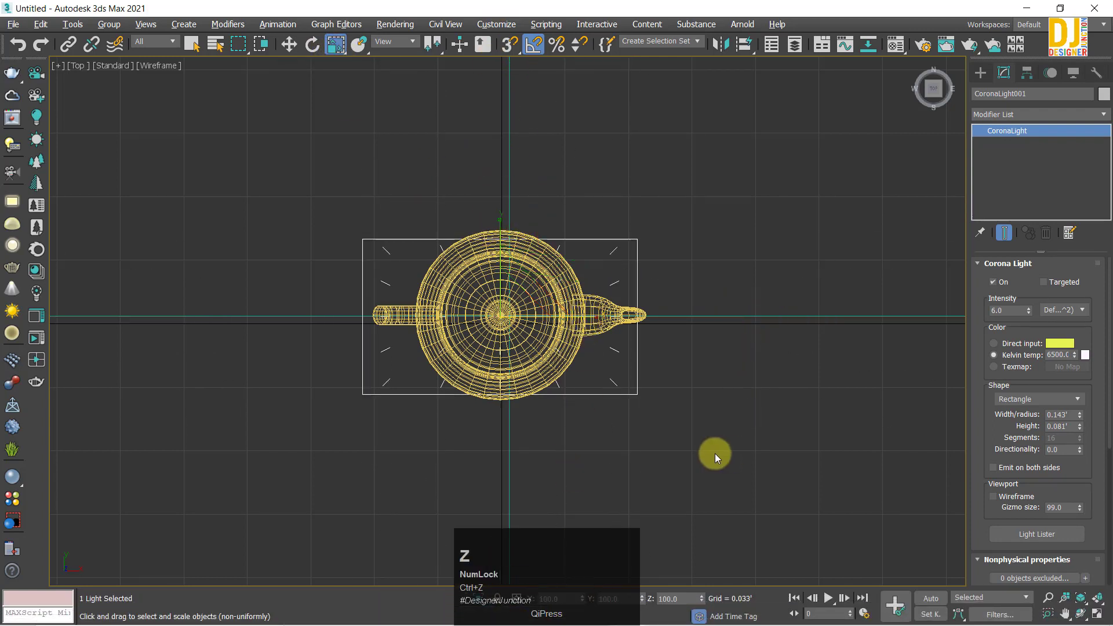
Raise the rectangular light above the teapot to a Z height of about 0.163'.
{"action": "key", "text": "w"}
{"action": "key", "text": "alt+w"}
{"action": "key", "text": "alt+w"}
{"action": "middle_click_drag", "start_coordinate": [542, 405], "coordinate": [455, 351], "text": "alt"}
{"action": "left_click_drag", "start_coordinate": [454, 350], "coordinate": [480, 133]}
Increase the rectangular light's width to 0.318'.
{"action": "left_click_drag", "start_coordinate": [1082, 418], "coordinate": [1108, 338]}
{"action": "key", "text": "alt+w"}
{"action": "key", "text": "alt+w"}
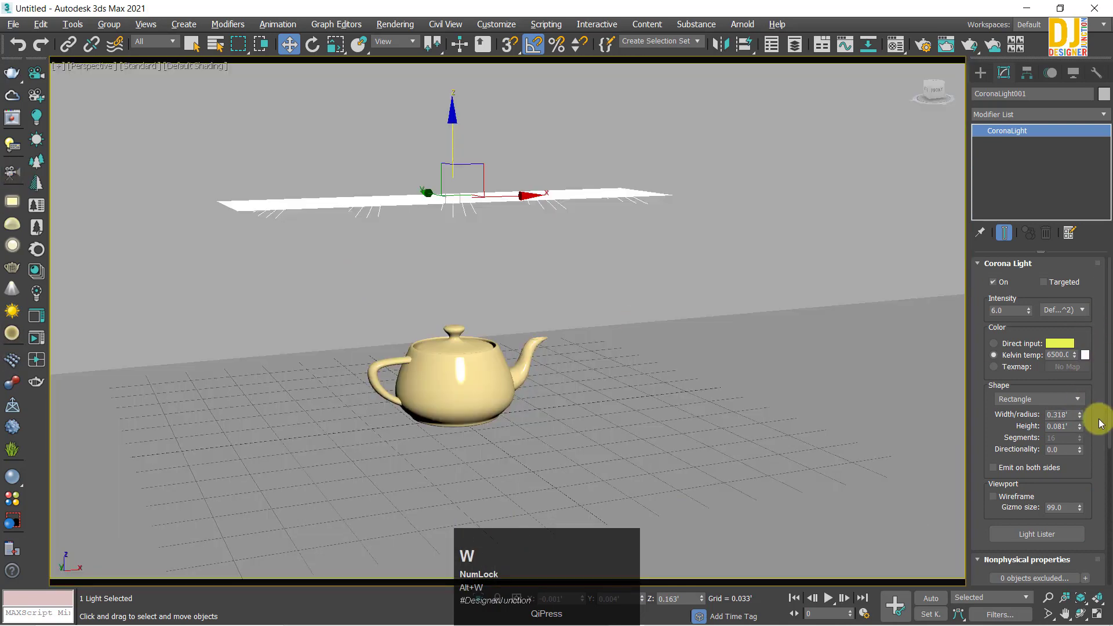
Set the rectangular light's width to 0.236' and its height to 0.2' using the Top view, and return to the Perspective view.
{"action": "key", "text": "alt+w"}
{"action": "right_click", "coordinate": [364, 239]}
{"action": "key", "text": "alt+w"}
{"action": "mouse_move", "coordinate": [1076, 428]}
{"action": "left_mouse_down"}
{"action": "mouse_move", "coordinate": [1083, 330]}
{"action": "mouse_move", "coordinate": [1085, 447]}
{"action": "mouse_move", "coordinate": [1084, 436]}
{"action": "left_mouse_up"}
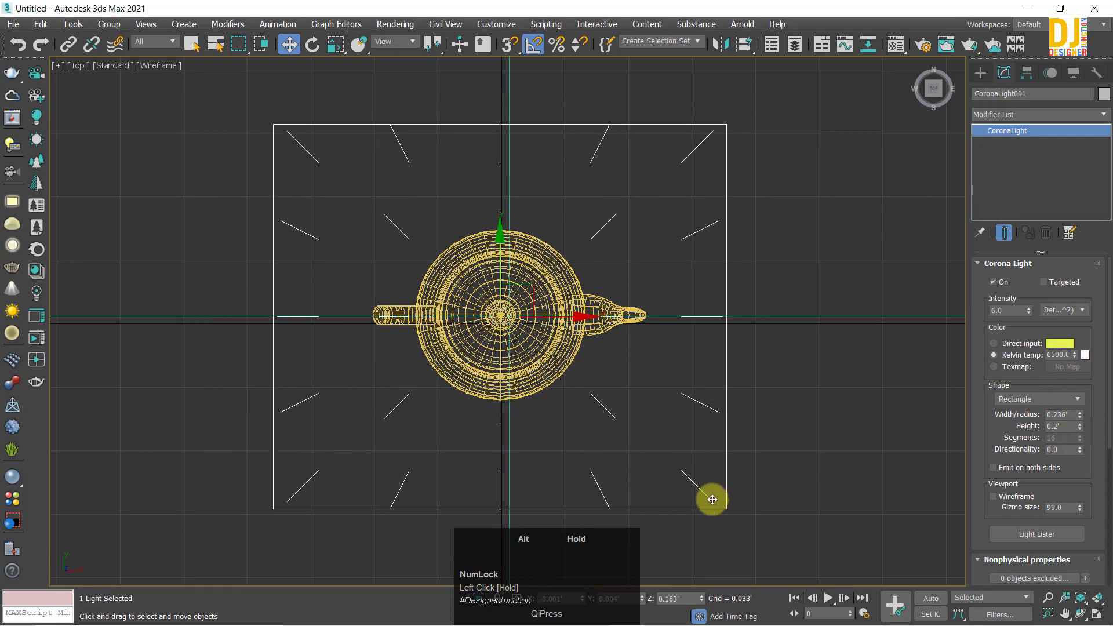
{"action": "key", "text": "alt+w"}
{"action": "right_click", "coordinate": [683, 481]}
{"action": "key", "text": "alt+w"}
{"action": "middle_click_drag", "start_coordinate": [623, 393], "coordinate": [516, 278], "text": "alt"}
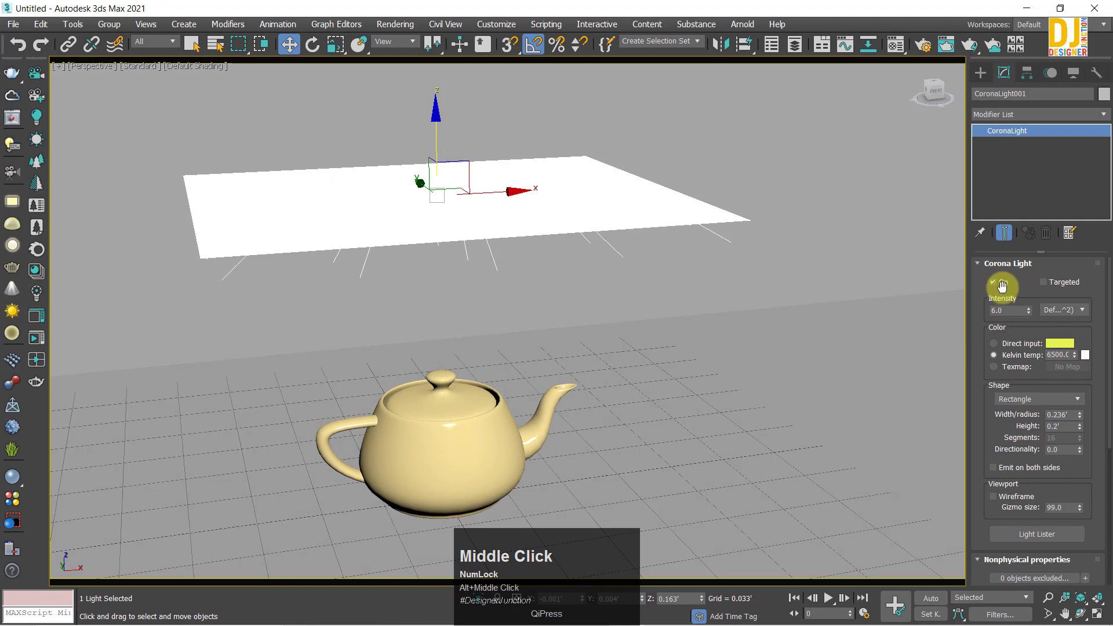
Render the Perspective view with Corona, stop that render, and start interactive rendering in the same frame buffer.
{"action": "middle_click_drag", "start_coordinate": [575, 346], "coordinate": [520, 310]}
{"action": "key", "text": "q"}
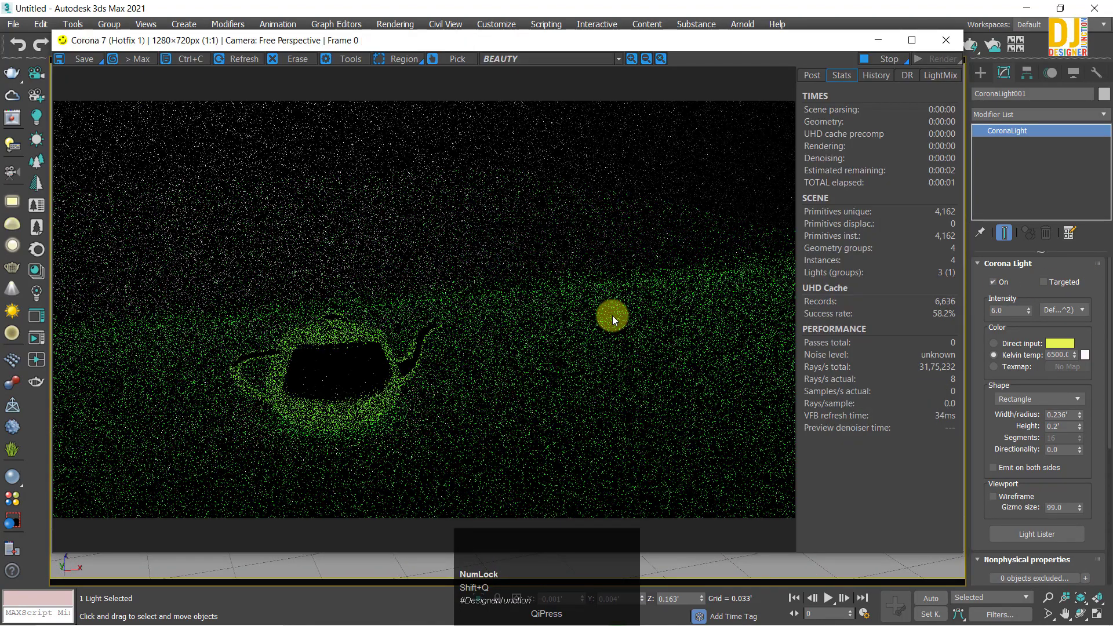
{"action": "left_click", "coordinate": [938, 61]}
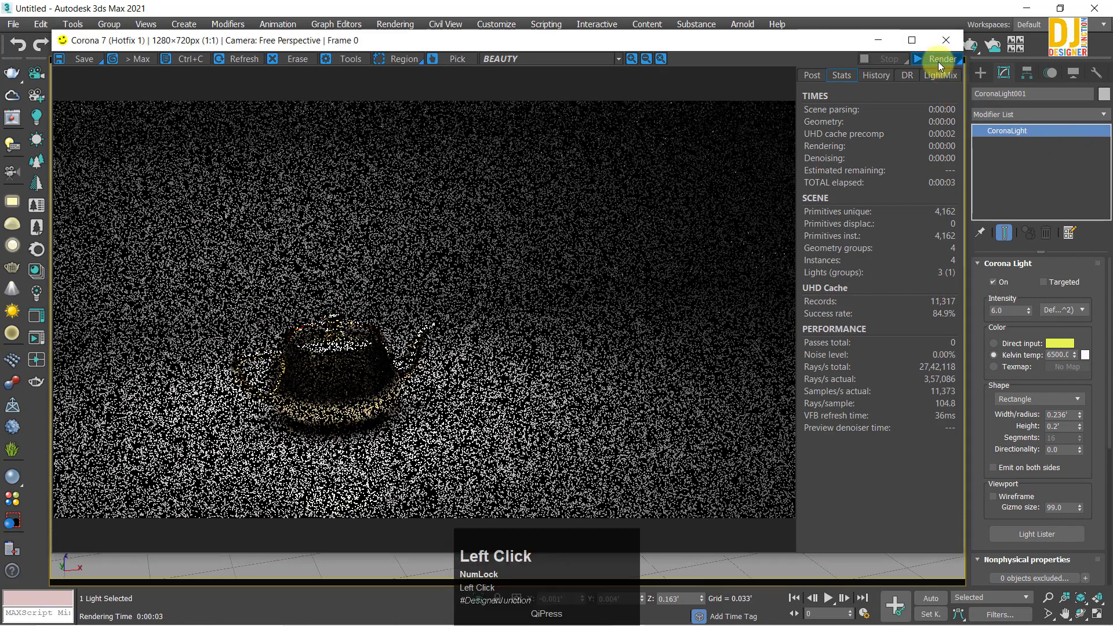
{"action": "left_click_drag", "start_coordinate": [938, 61], "coordinate": [935, 75]}
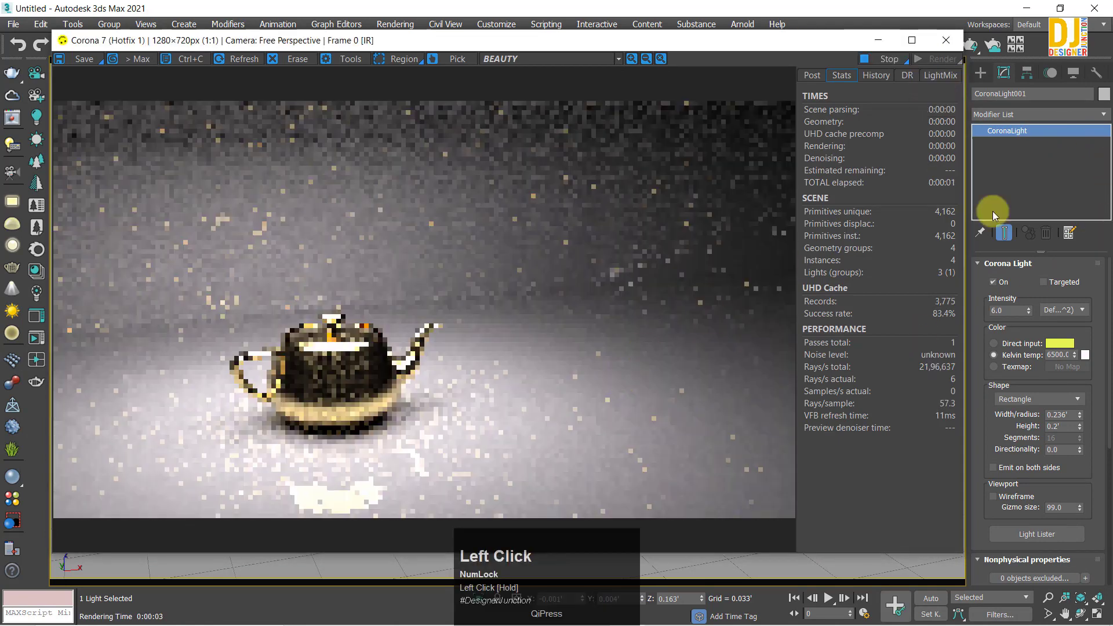
Switch the light off and back on, try an intensity of 2.0, and restore the intensity to 6.0.
{"action": "left_click", "coordinate": [1000, 284]}
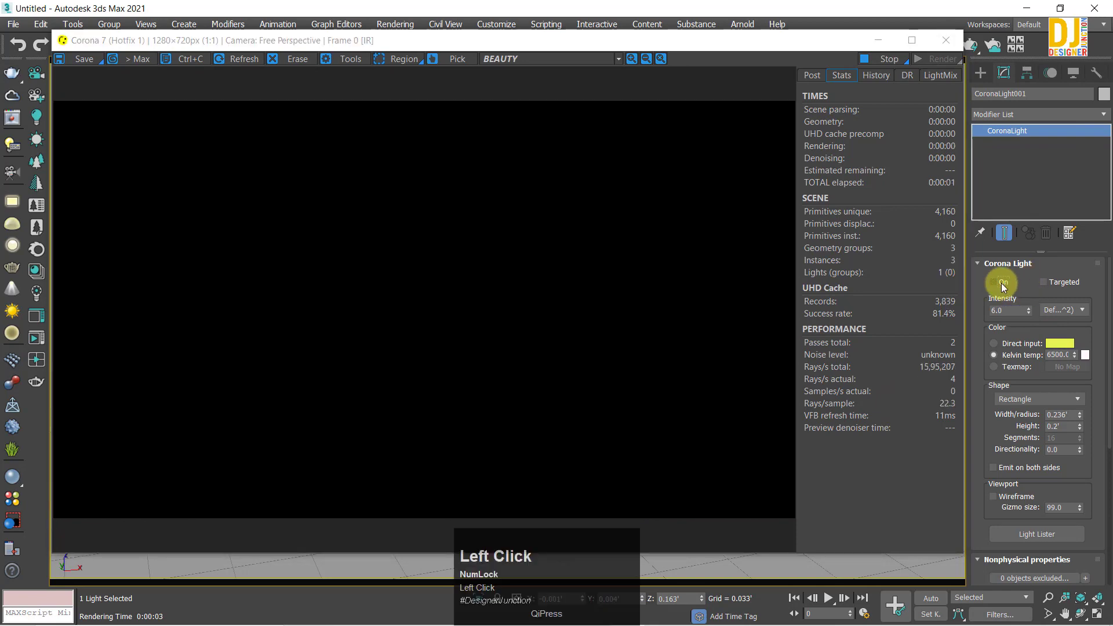
{"action": "left_click", "coordinate": [1003, 284]}
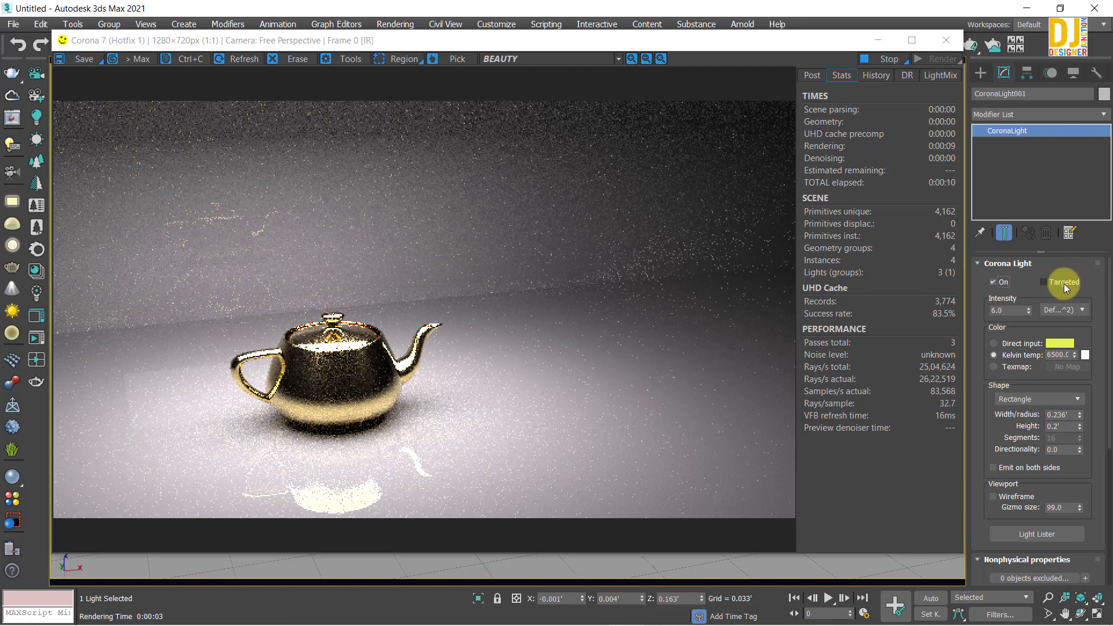
{"action": "left_click", "coordinate": [1013, 313]}
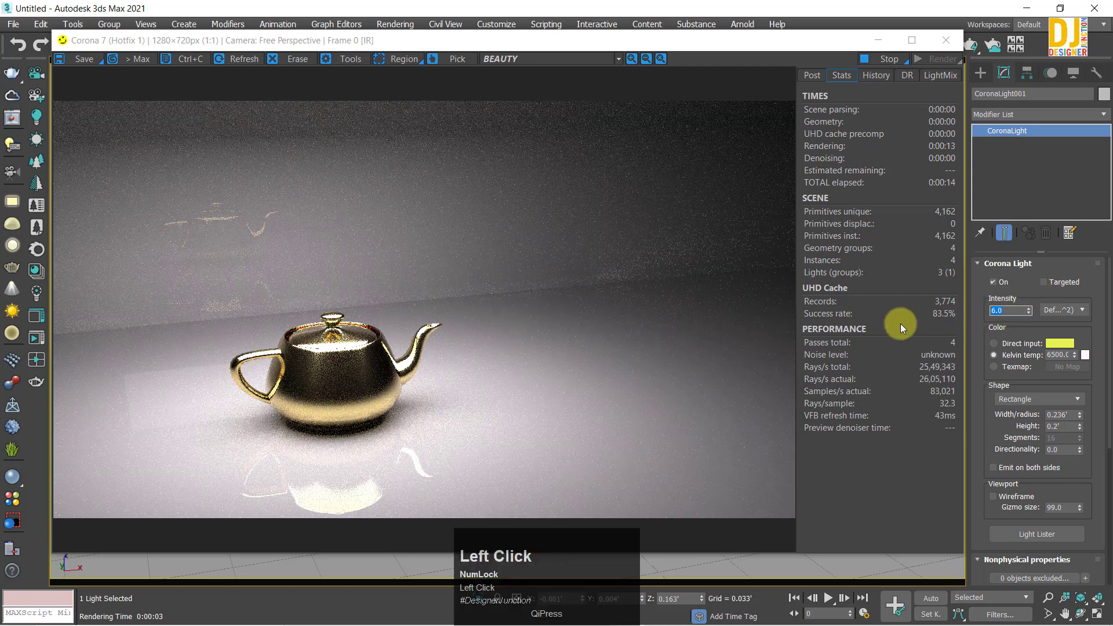
{"action": "type", "text": "55"}
{"action": "key", "text": "Return"}
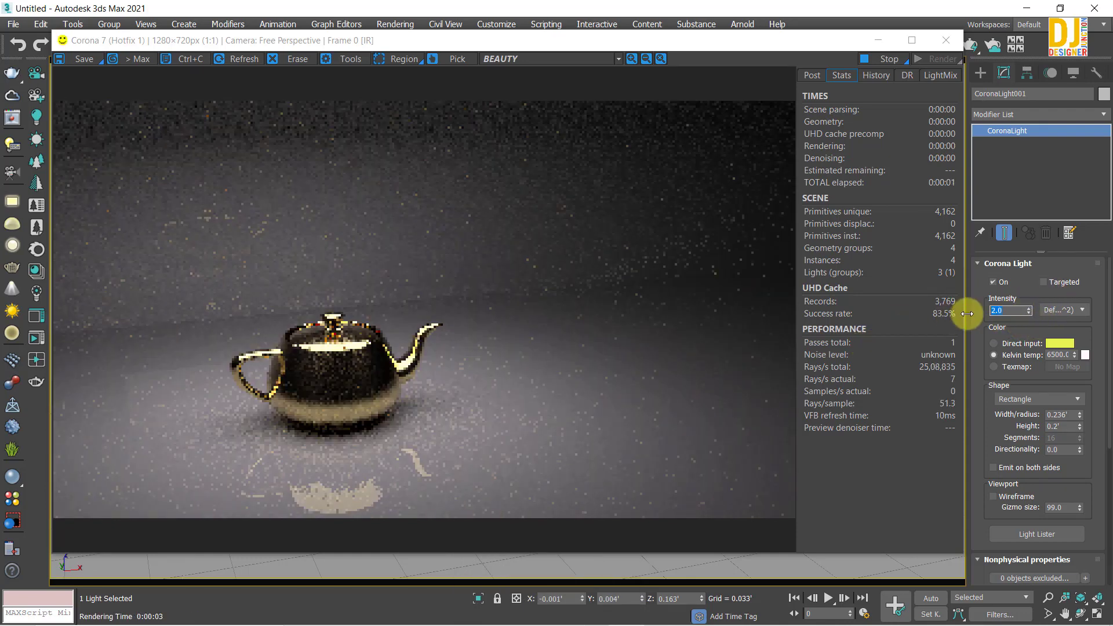
{"action": "type", "text": "6"}
{"action": "key", "text": "Return"}
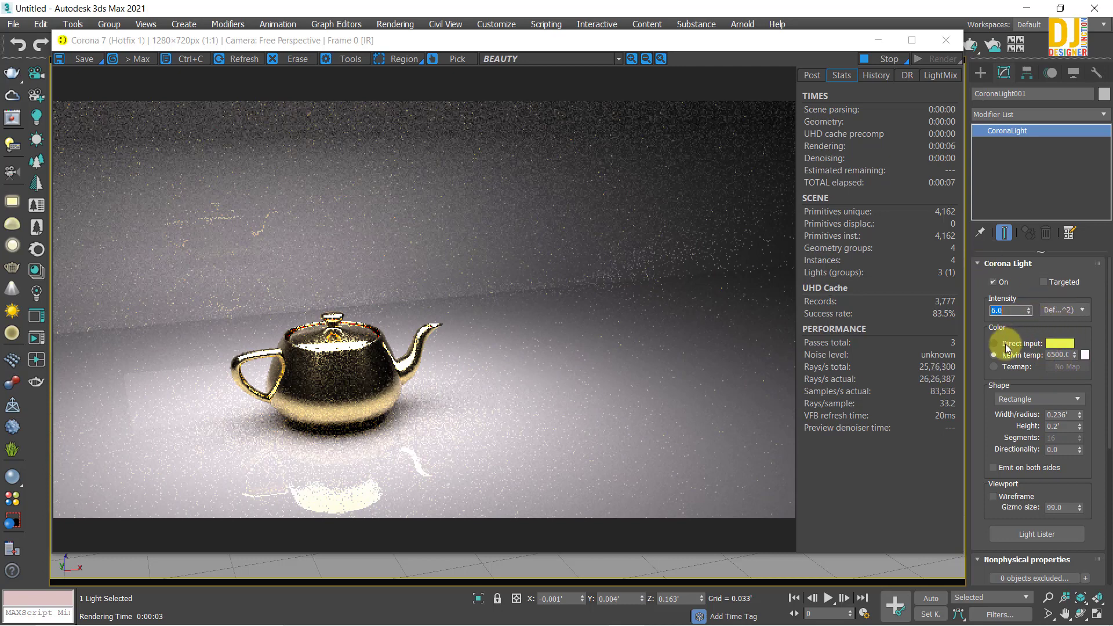
Switch the light's colour to Direct input and change that colour to white.
{"action": "left_click", "coordinate": [1061, 343]}
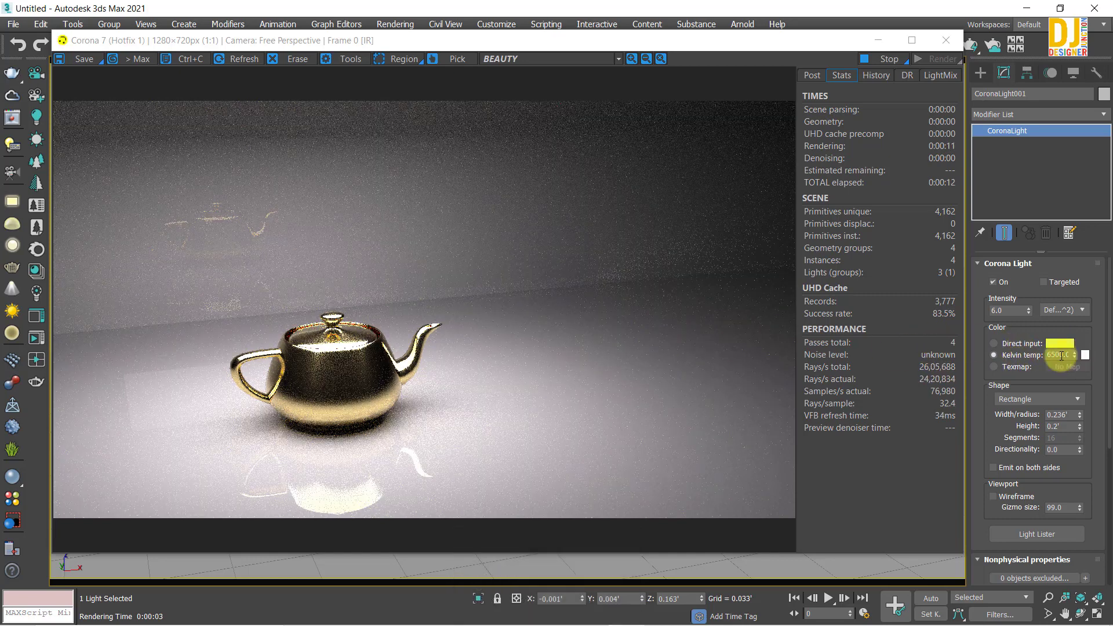
{"action": "left_click", "coordinate": [994, 343]}
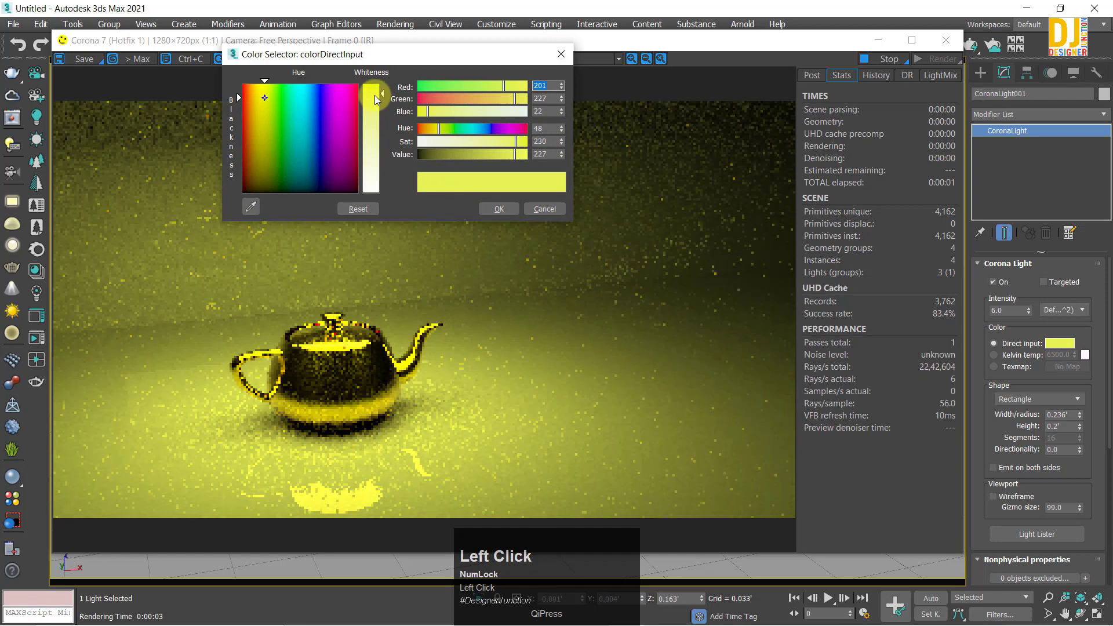
{"action": "left_click_drag", "start_coordinate": [382, 96], "coordinate": [387, 85]}
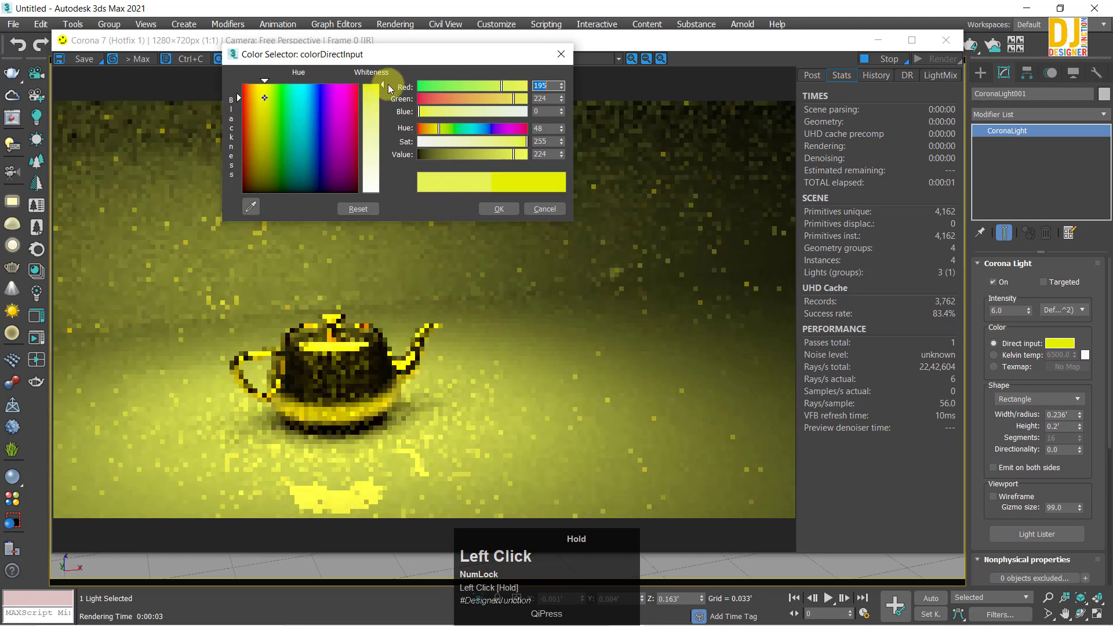
{"action": "left_click", "coordinate": [385, 175]}
{"action": "left_click", "coordinate": [500, 208]}
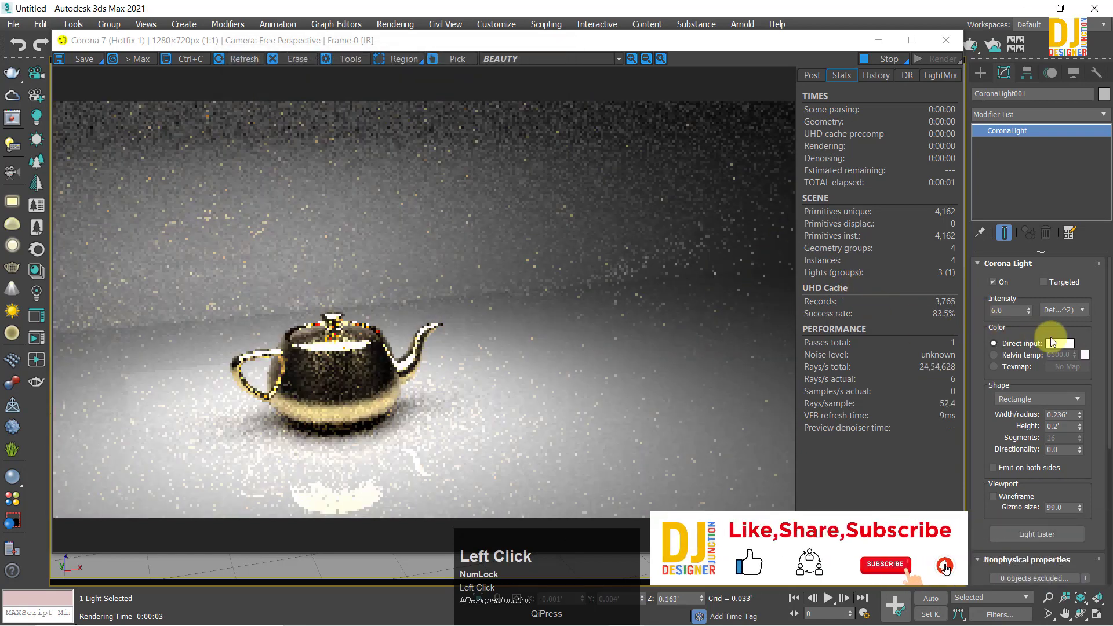
Try yellow and green for the light's Direct input colour, and set it to blue with RGB 0, 17, 240.
{"action": "left_click", "coordinate": [1052, 342]}
{"action": "left_click", "coordinate": [441, 111]}
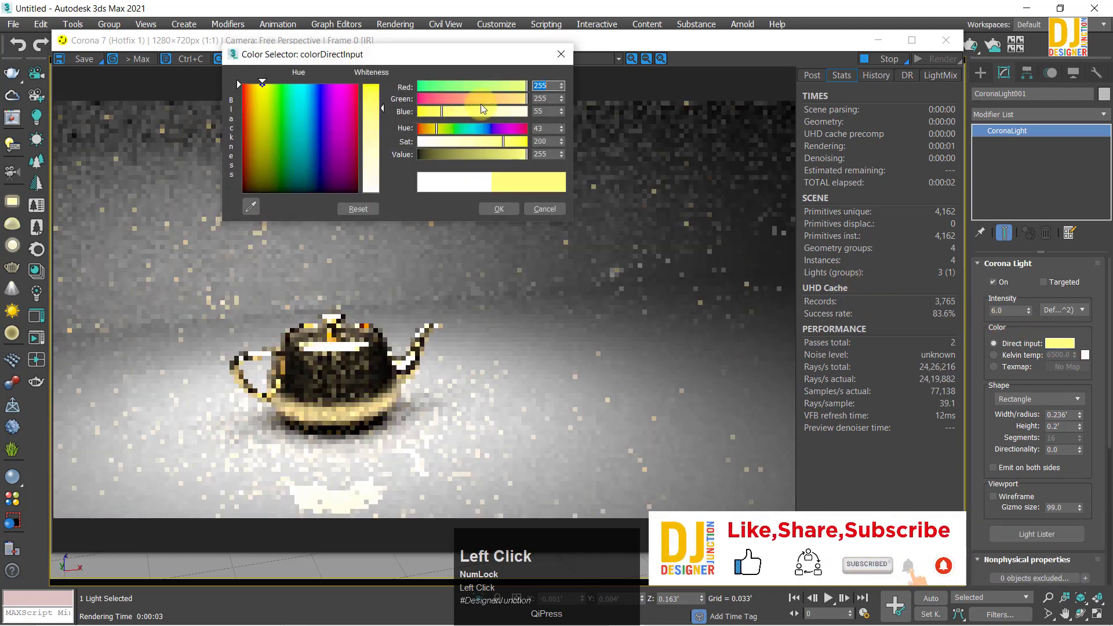
{"action": "left_click_drag", "start_coordinate": [439, 86], "coordinate": [419, 86]}
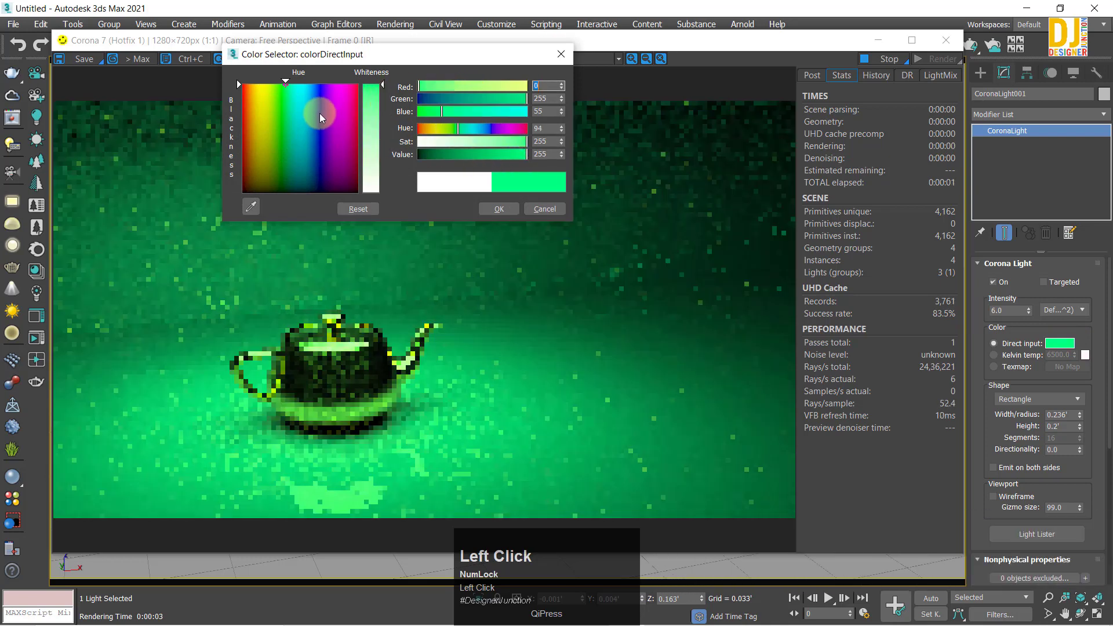
{"action": "left_click", "coordinate": [318, 91]}
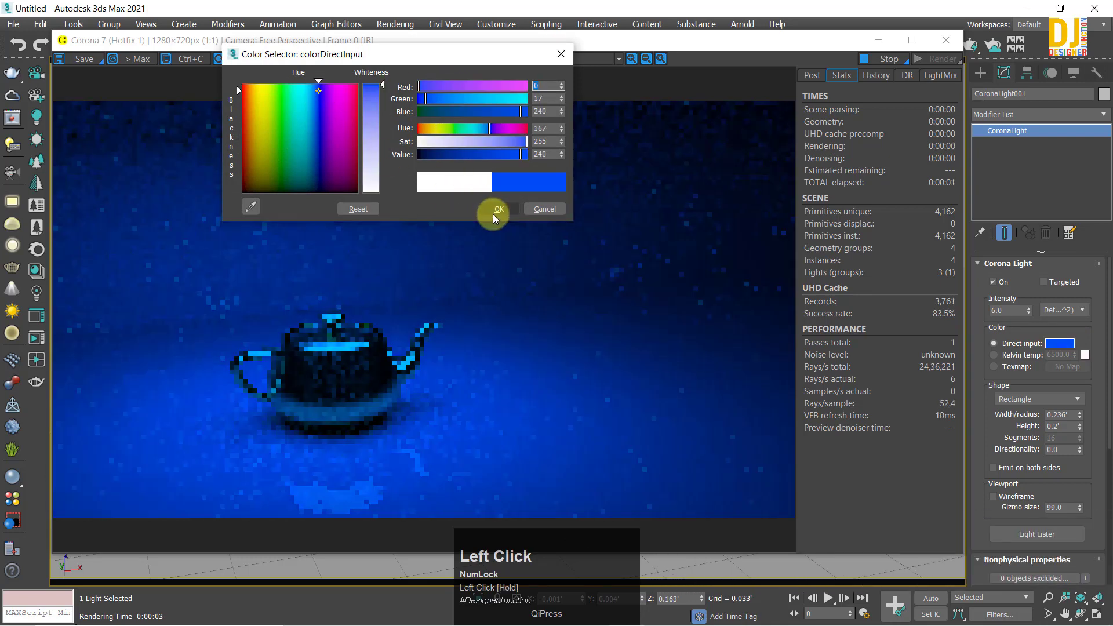
{"action": "left_click", "coordinate": [493, 214]}
Switch the light's colour to Kelvin temperature, try 1000, 4000, 2000 and 9000, and set it back to 6500.
{"action": "left_click", "coordinate": [1008, 355]}
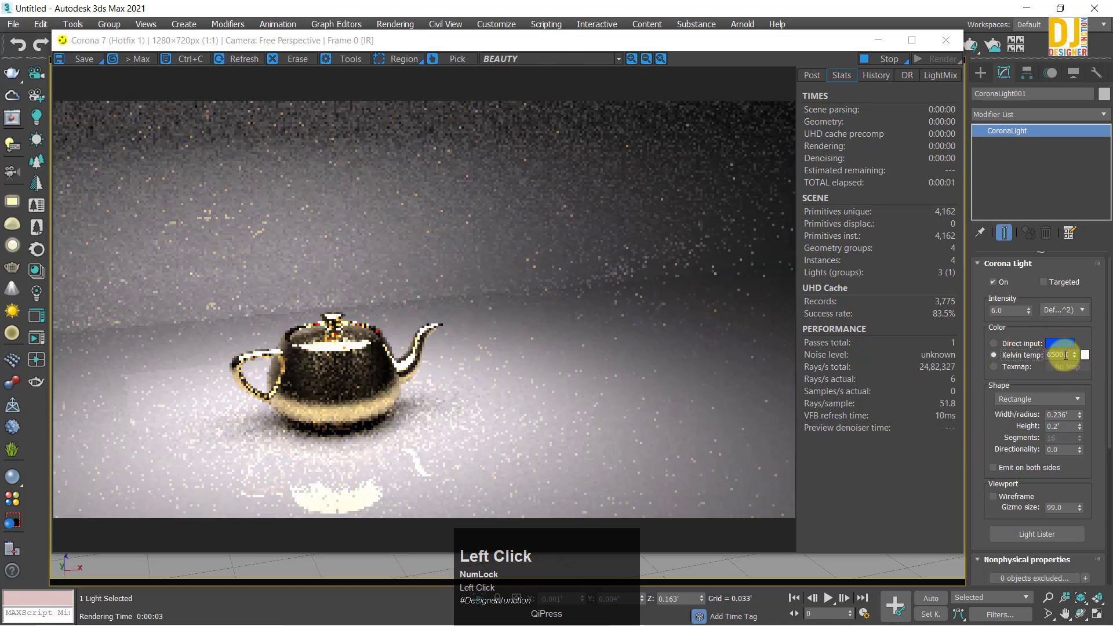
{"action": "left_click", "coordinate": [1062, 354]}
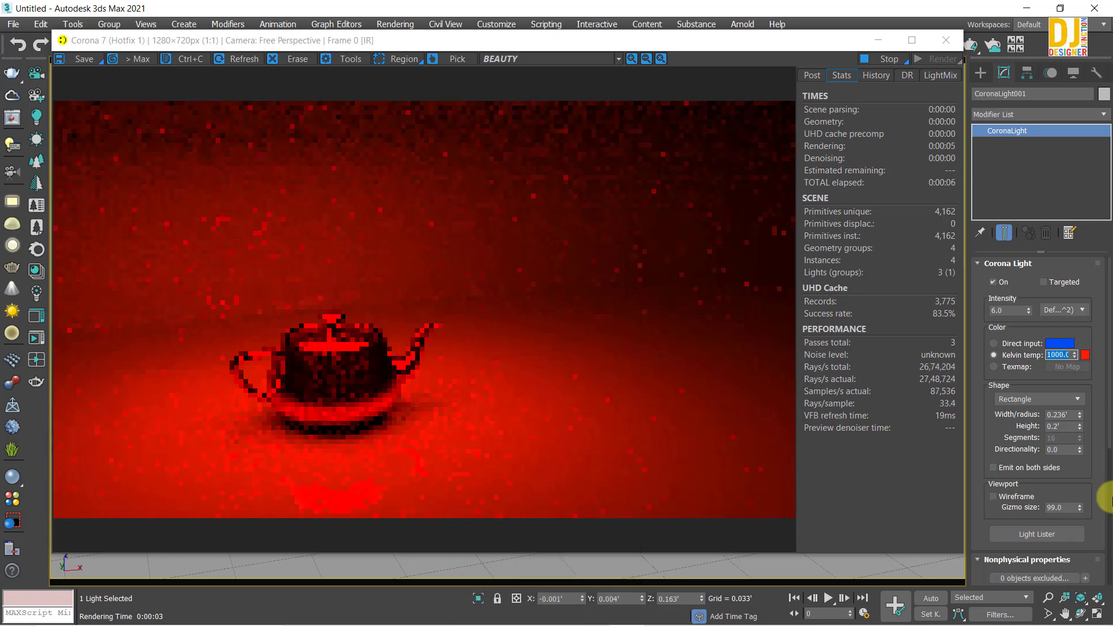
{"action": "key", "text": "BackSpace"}
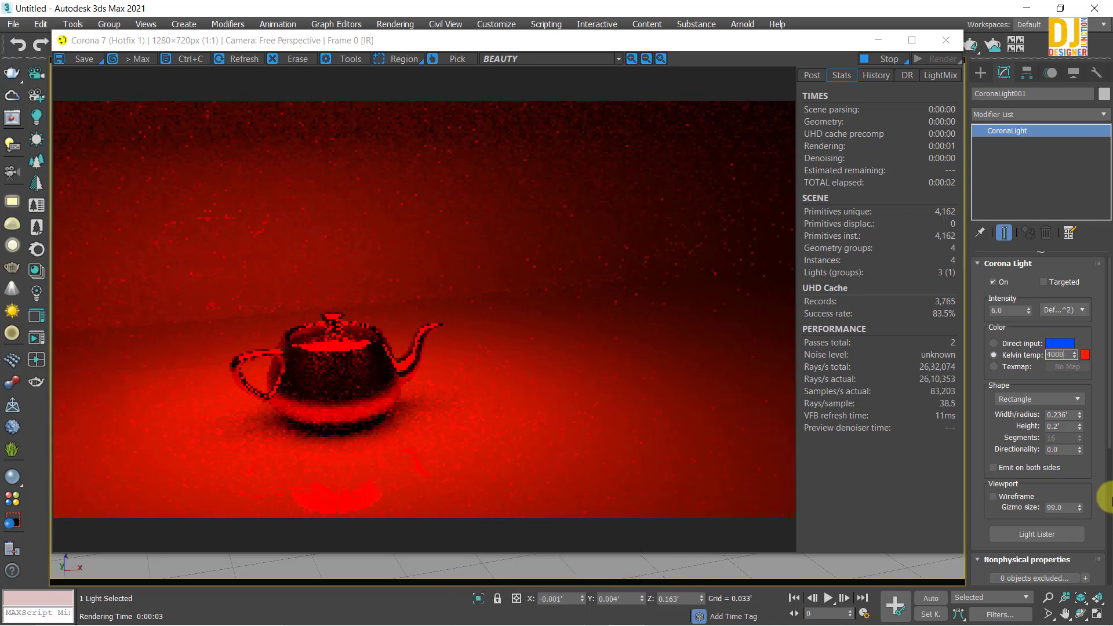
{"action": "type", "text": "4000"}
{"action": "key", "text": "Return"}
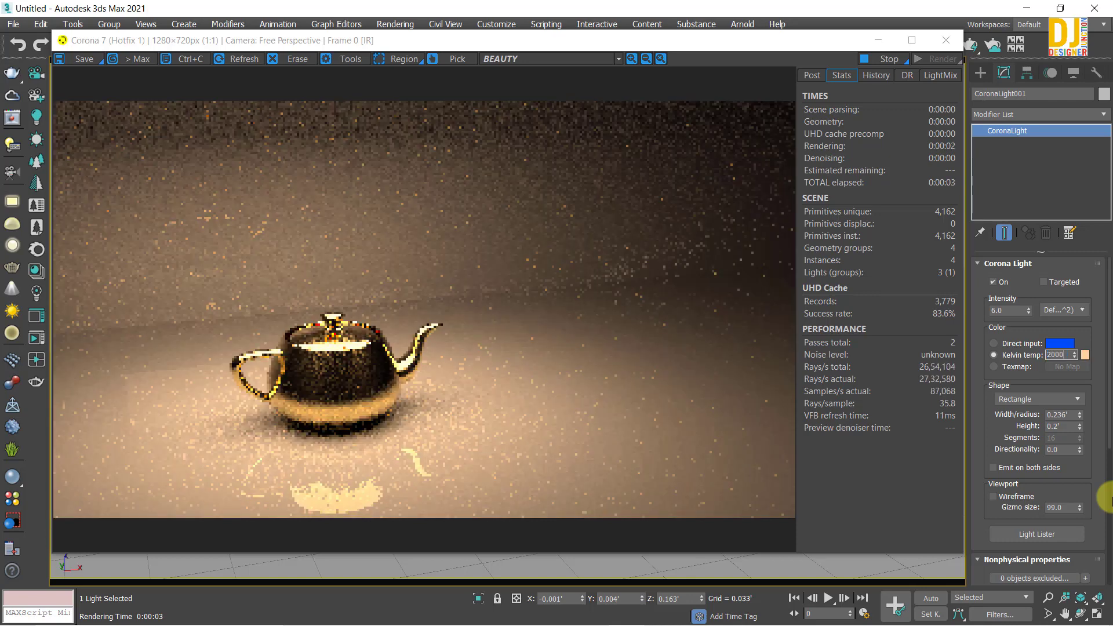
{"action": "key", "text": "Return"}
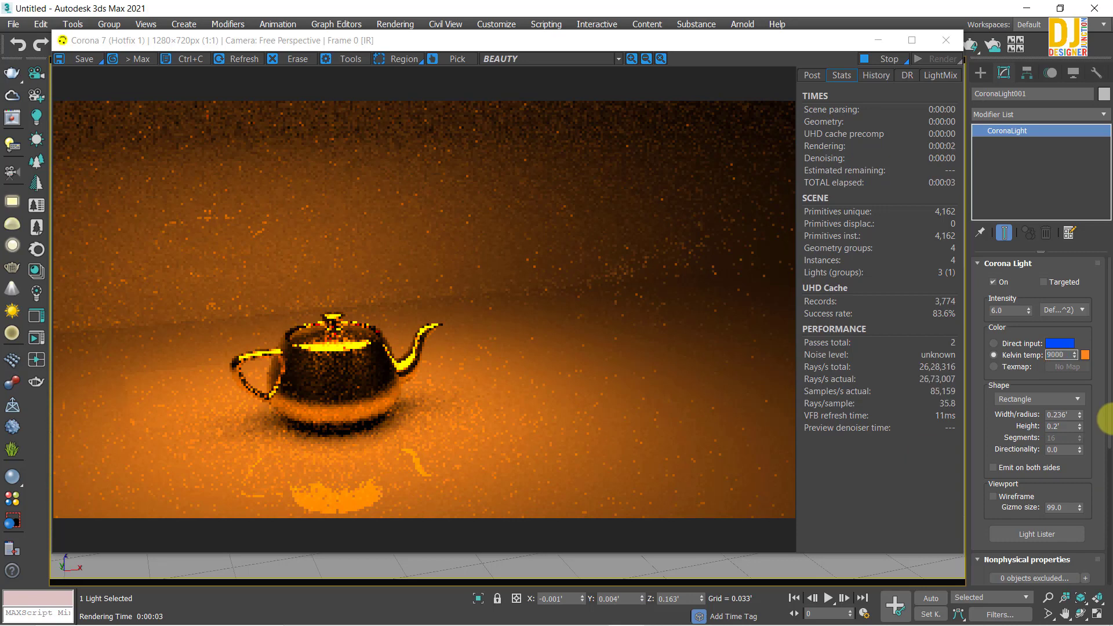
{"action": "type", "text": "9000"}
{"action": "key", "text": "Return"}
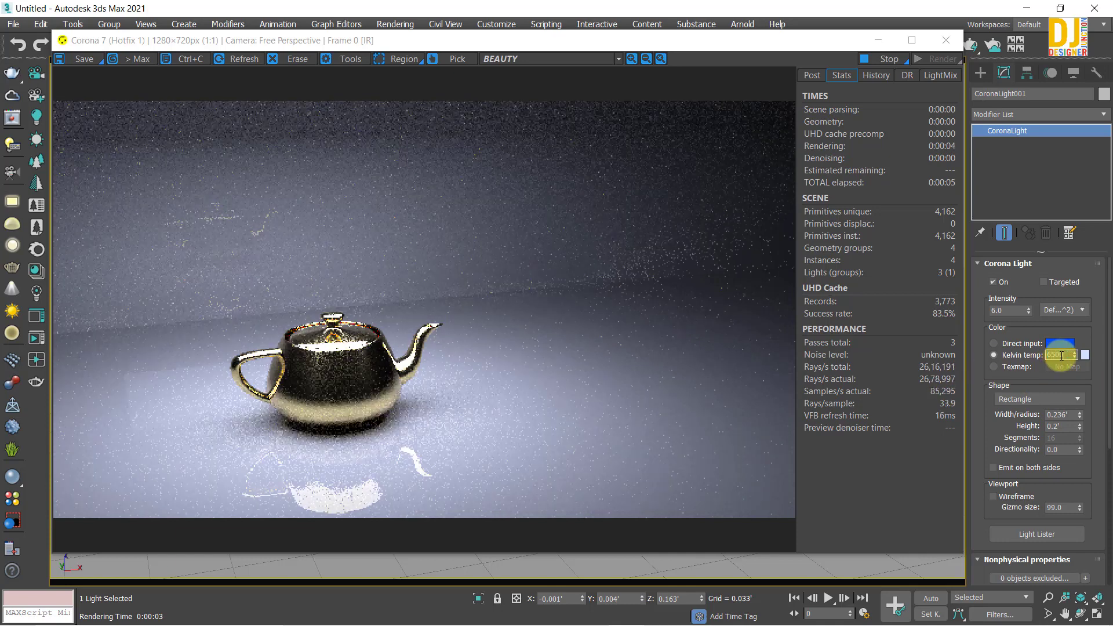
{"action": "type", "text": "6500"}
{"action": "key", "text": "Return"}
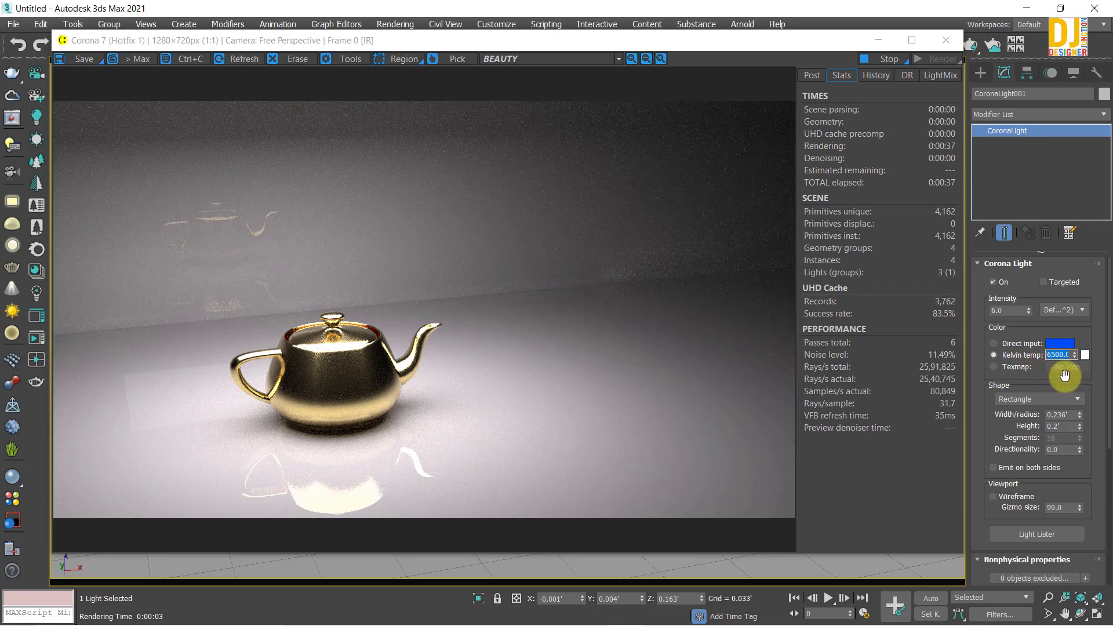
Review the available shapes for the light and keep Rectangle selected.
{"action": "left_click", "coordinate": [1016, 375]}
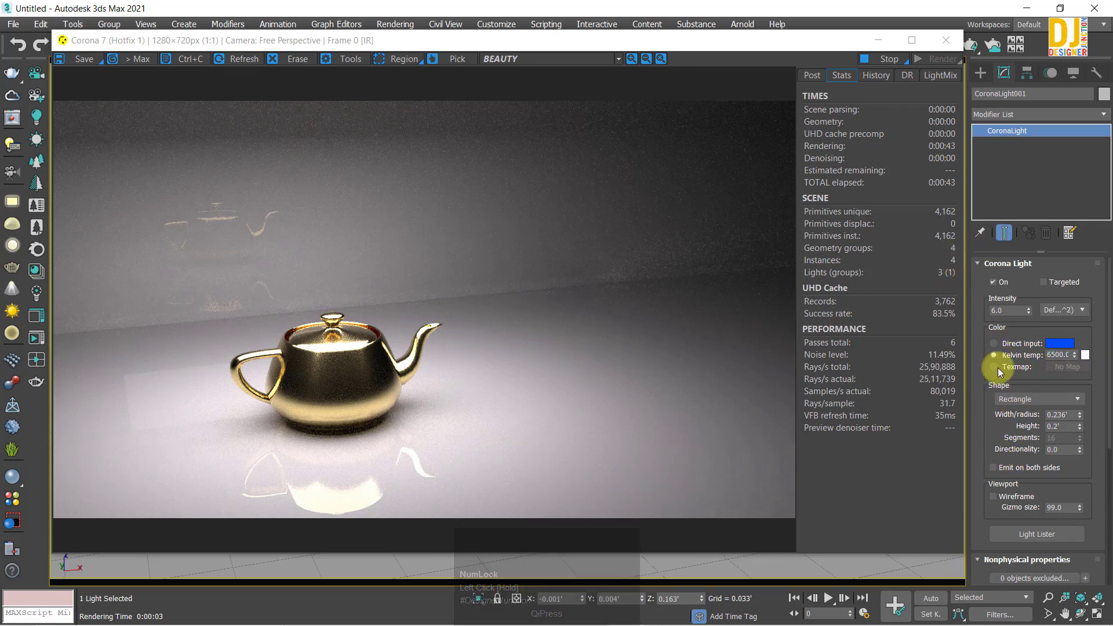
{"action": "left_click", "coordinate": [1035, 398]}
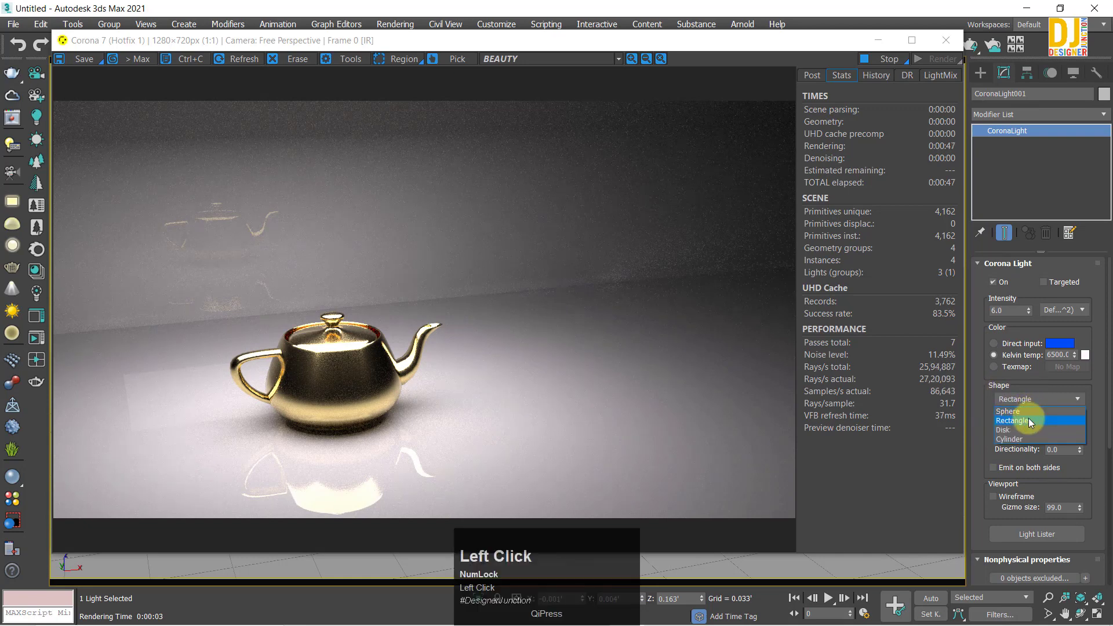
{"action": "left_click", "coordinate": [1011, 421]}
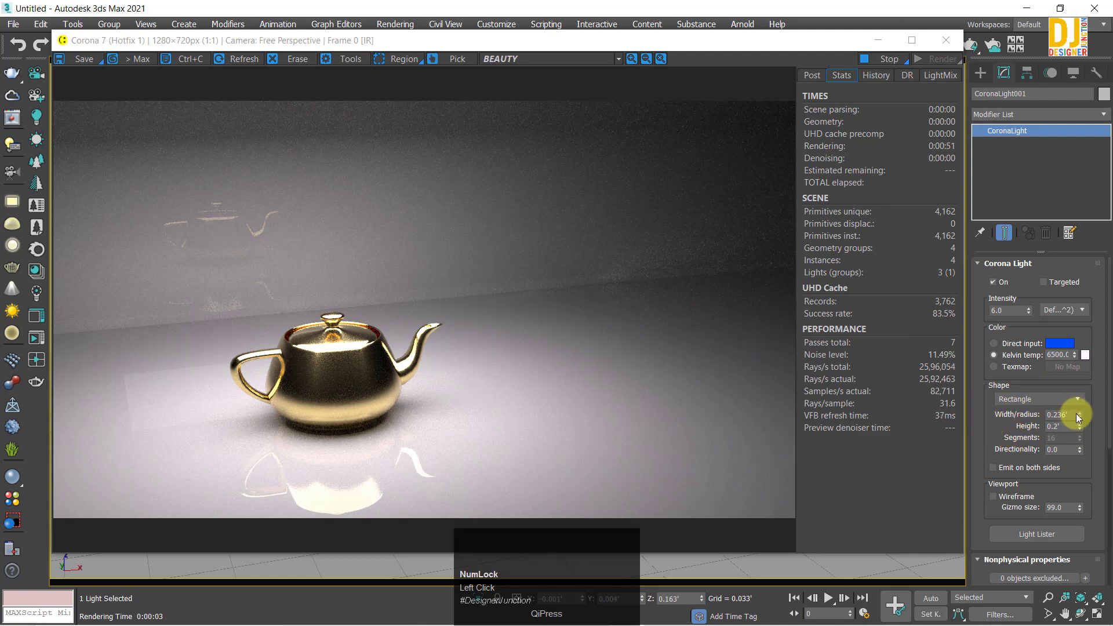
Close the Corona render window, try adjusting the light's width, and undo that adjustment.
{"action": "left_click_drag", "start_coordinate": [733, 42], "coordinate": [667, 400]}
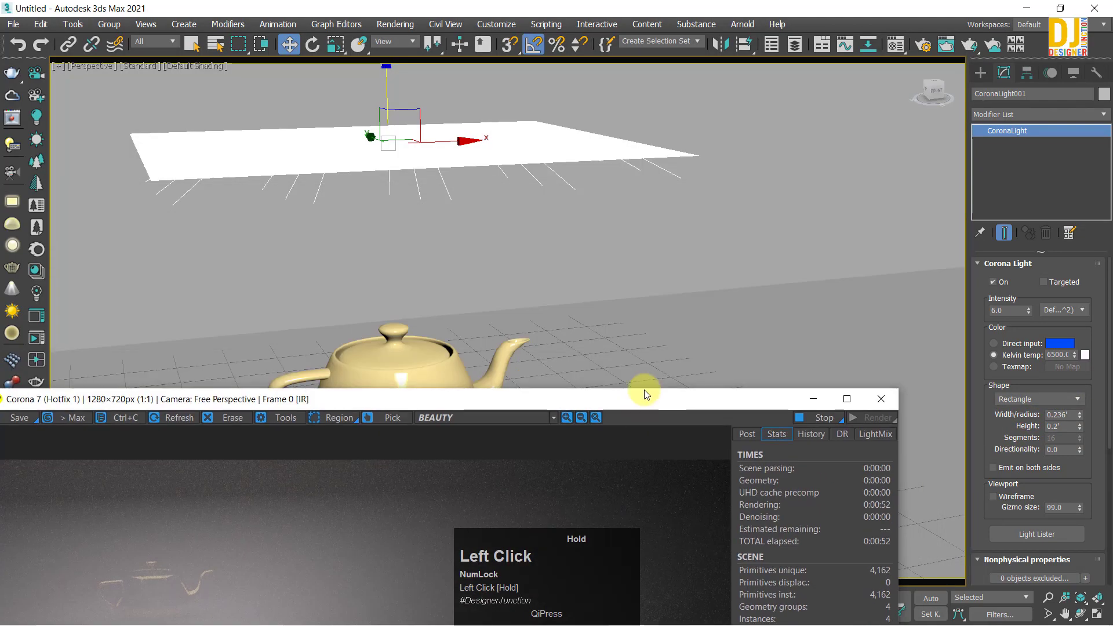
{"action": "left_click", "coordinate": [893, 405]}
{"action": "left_click_drag", "start_coordinate": [1080, 415], "coordinate": [1083, 340]}
{"action": "key", "text": "ctrl+z"}
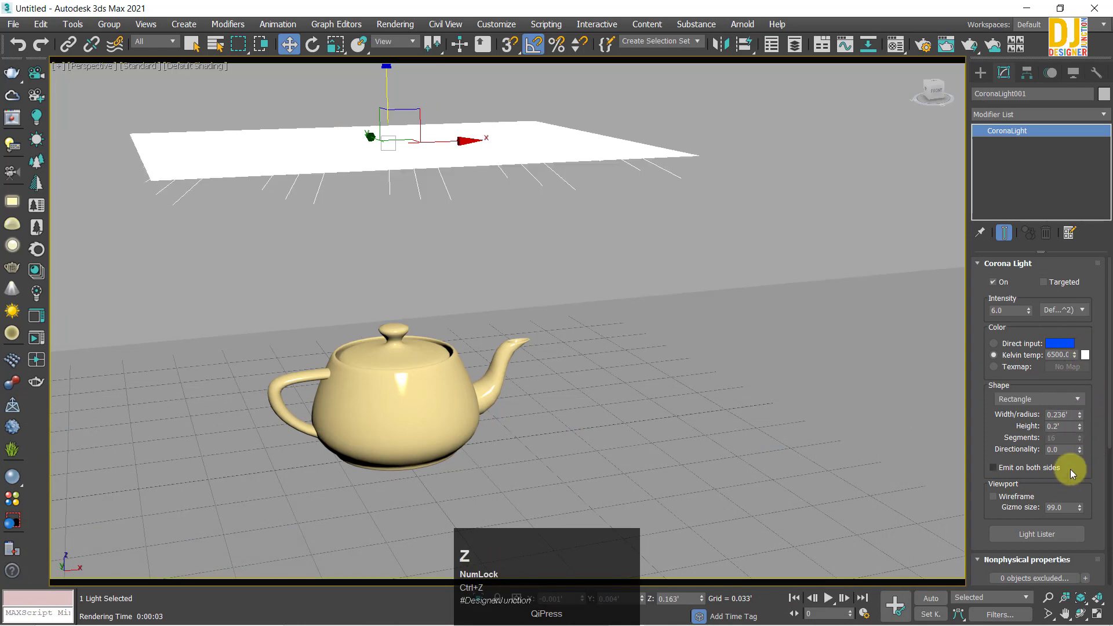
Raise the light's directionality to 1.0 to compare its ray direction from the front, and return it to 0.0.
{"action": "middle_click_drag", "start_coordinate": [888, 431], "coordinate": [624, 363], "text": "alt"}
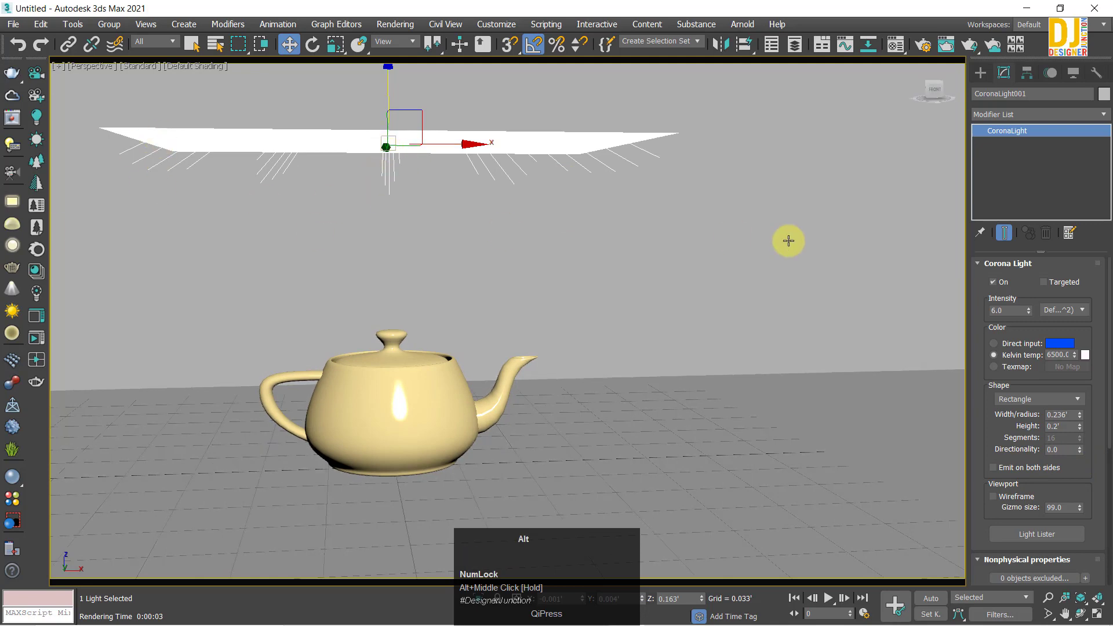
{"action": "middle_click_drag", "start_coordinate": [788, 241], "coordinate": [1107, 419], "text": "alt"}
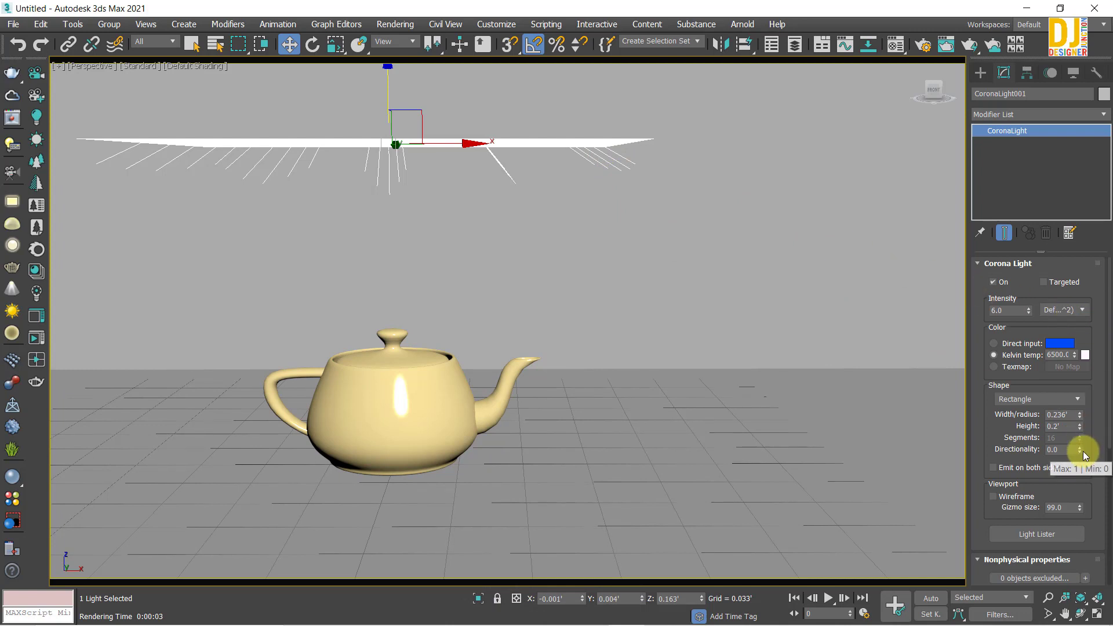
{"action": "left_click_drag", "start_coordinate": [1083, 451], "coordinate": [1093, 278]}
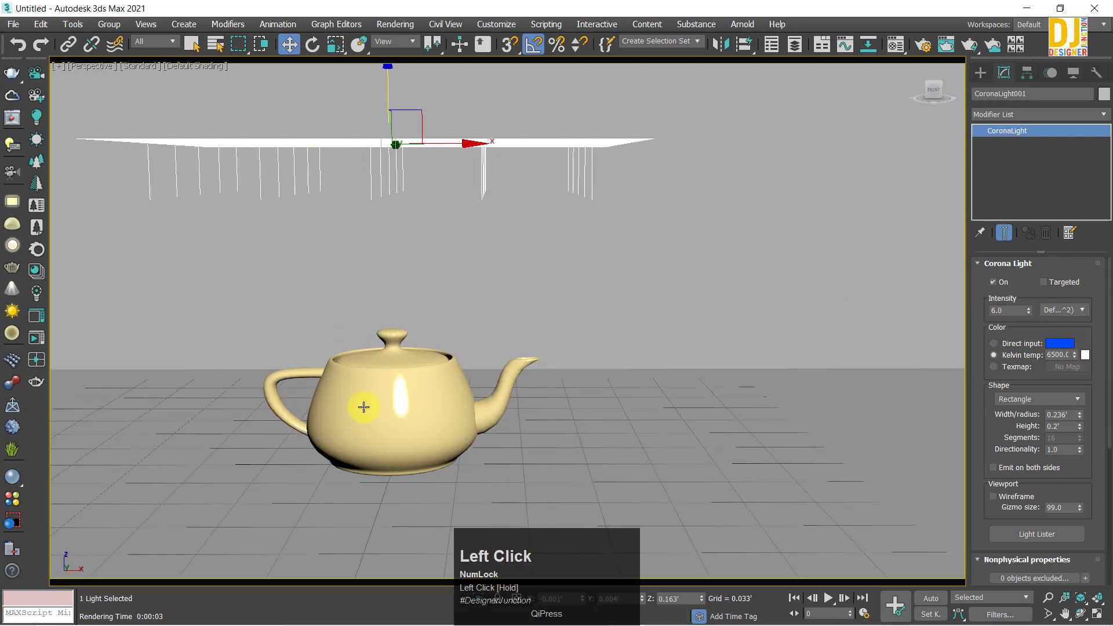
{"action": "left_click", "coordinate": [1080, 449]}
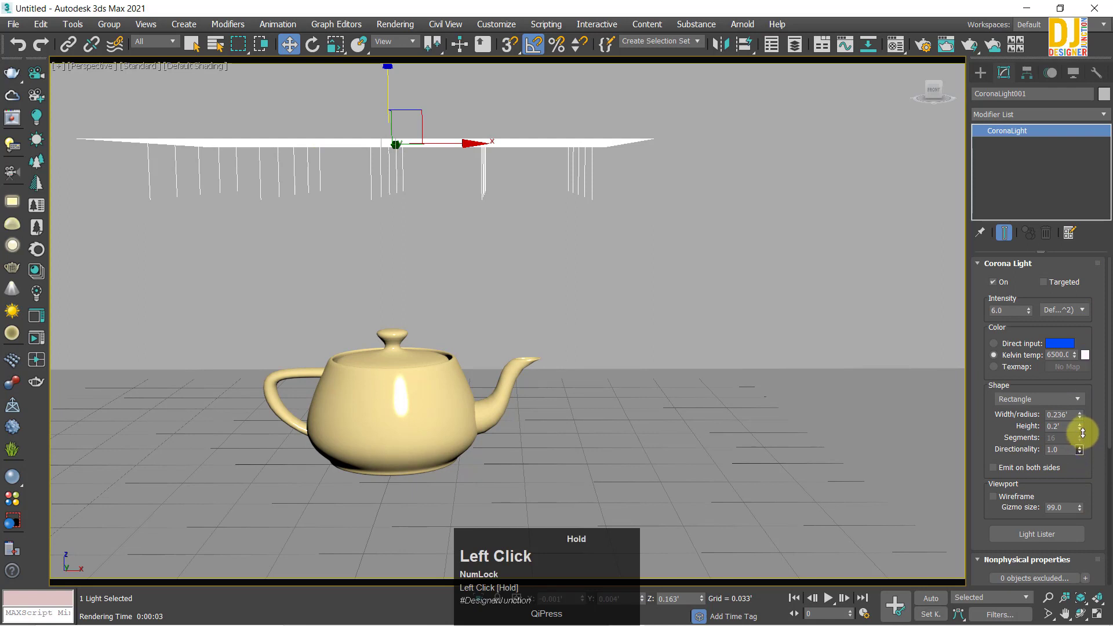
{"action": "left_click_drag", "start_coordinate": [1083, 425], "coordinate": [1094, 603]}
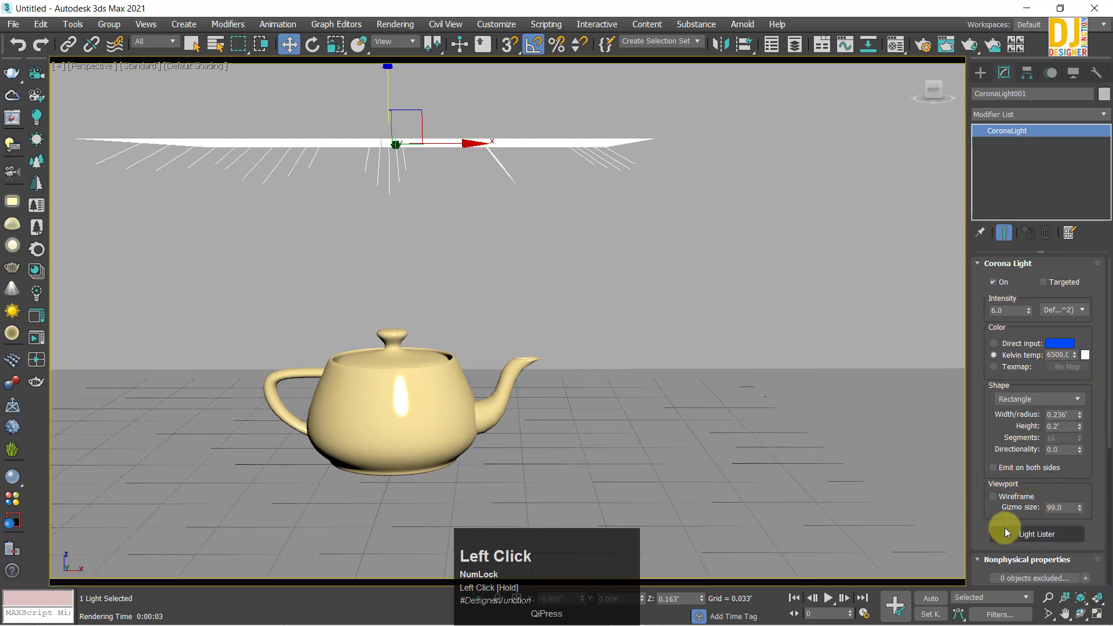
Turn on wireframe viewport display for the rectangular light.
{"action": "left_click", "coordinate": [993, 496]}
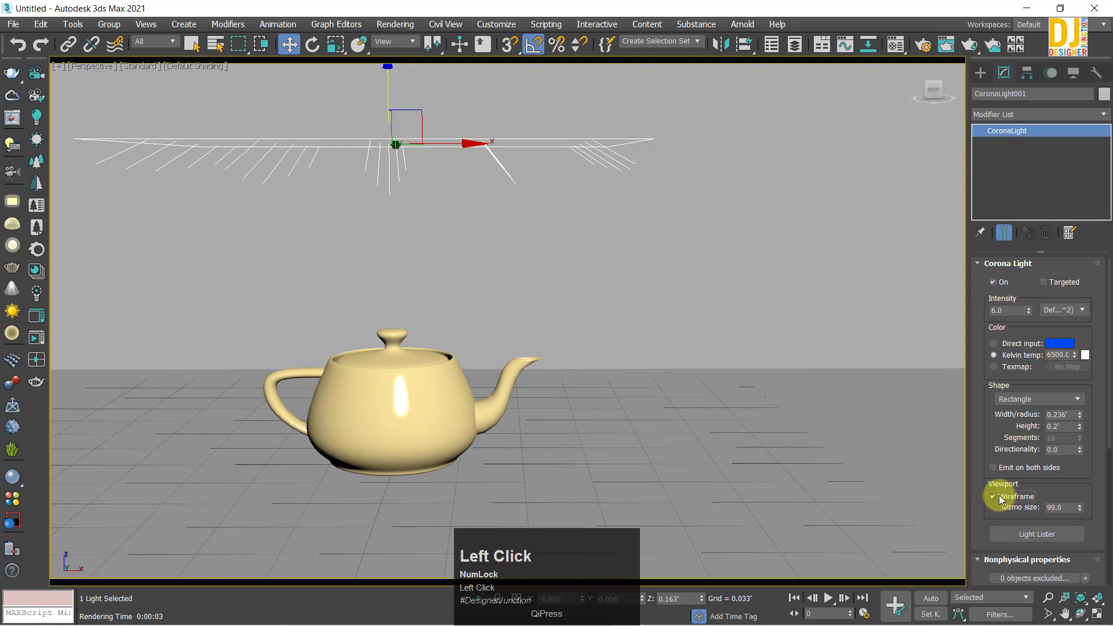
Turn Wireframe off and on again to compare the light's solid and outlined viewport display from above.
{"action": "middle_click_drag", "start_coordinate": [357, 323], "coordinate": [285, 193], "text": "alt"}
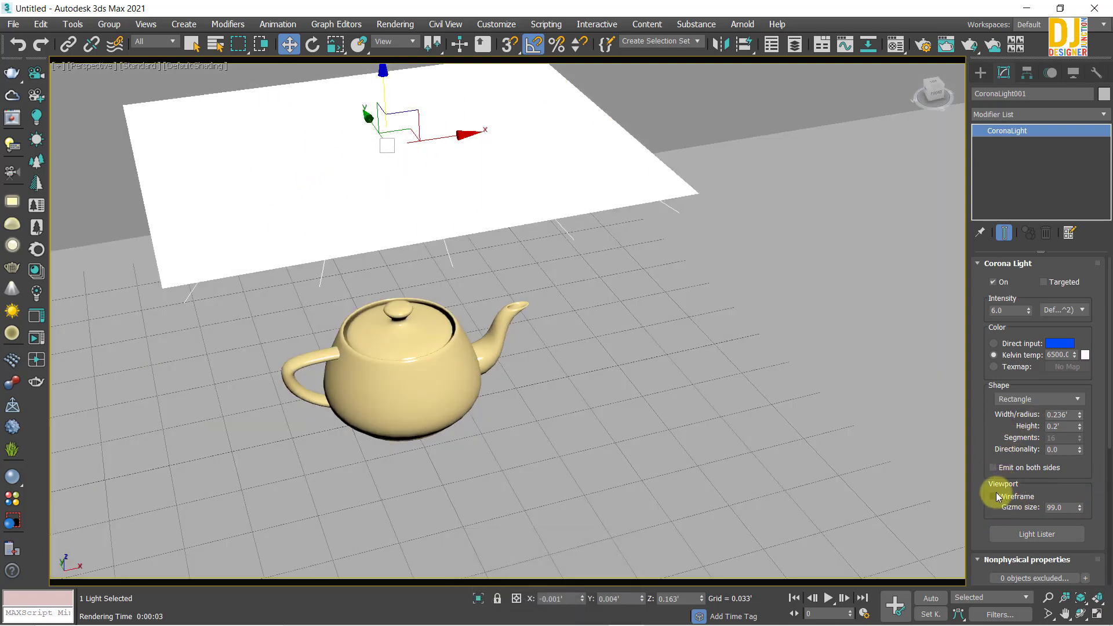
{"action": "left_click", "coordinate": [993, 496]}
{"action": "left_click", "coordinate": [993, 497]}
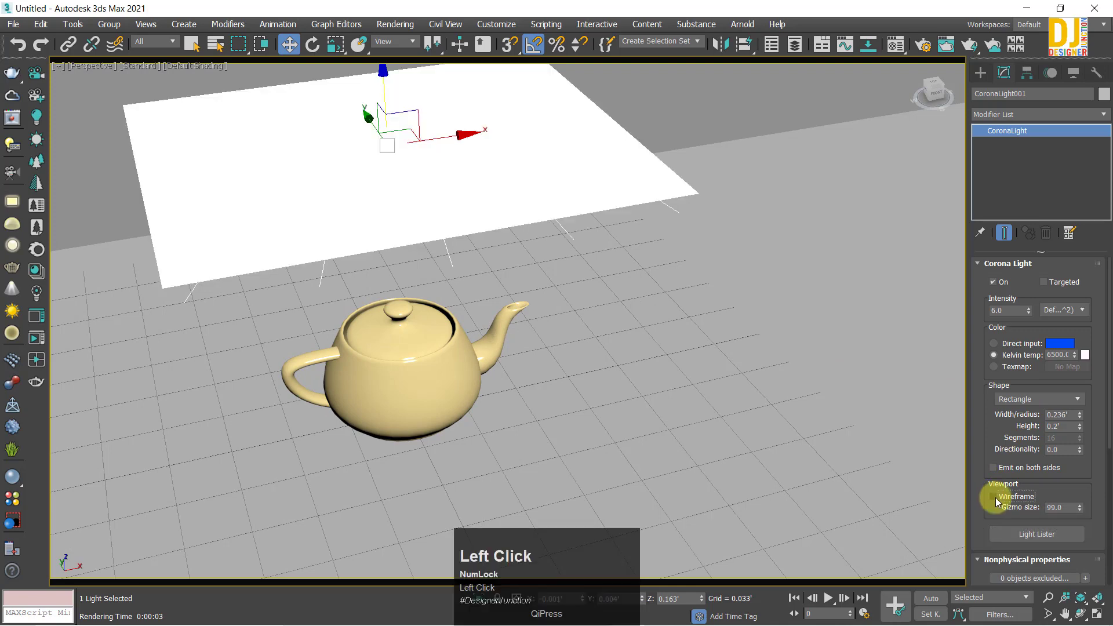
{"action": "left_click", "coordinate": [995, 497]}
{"action": "middle_click_drag", "start_coordinate": [542, 342], "coordinate": [541, 337], "text": "alt"}
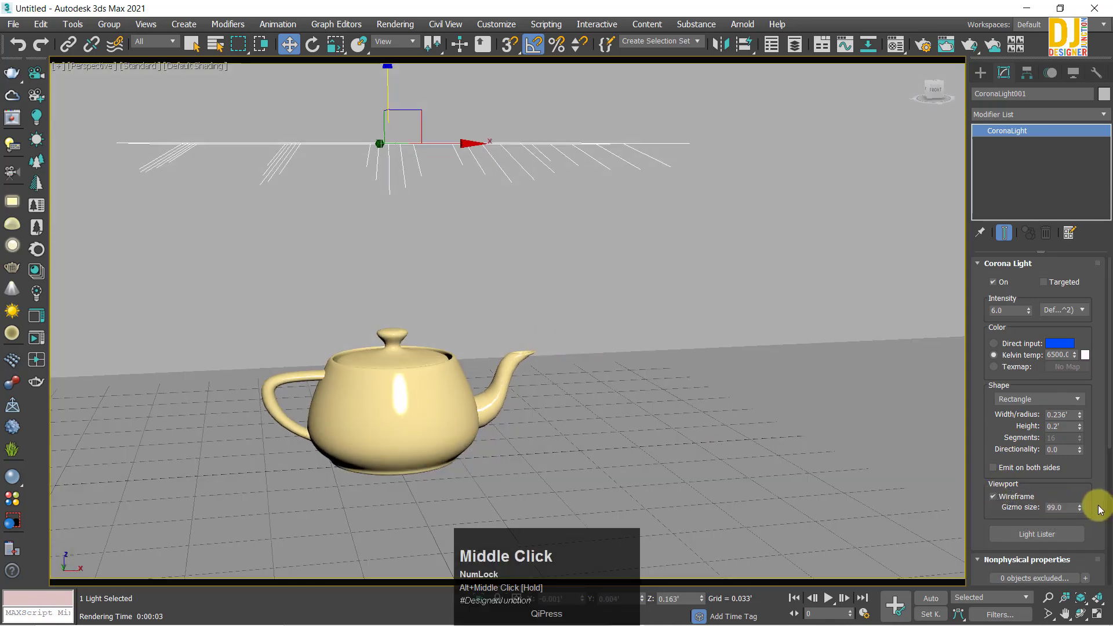
Try a smaller gizmo size of 43.76 for the light's ray lines and undo that change.
{"action": "left_click_drag", "start_coordinate": [1079, 508], "coordinate": [1095, 390]}
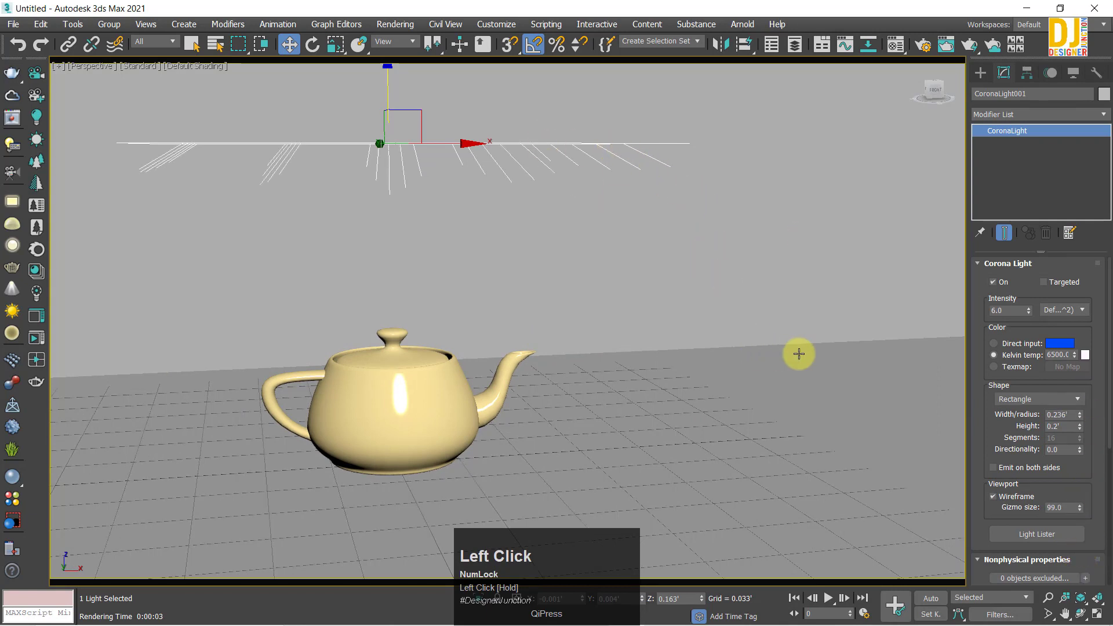
{"action": "left_click_drag", "start_coordinate": [1079, 508], "coordinate": [1099, 288]}
{"action": "right_click", "coordinate": [1078, 507]}
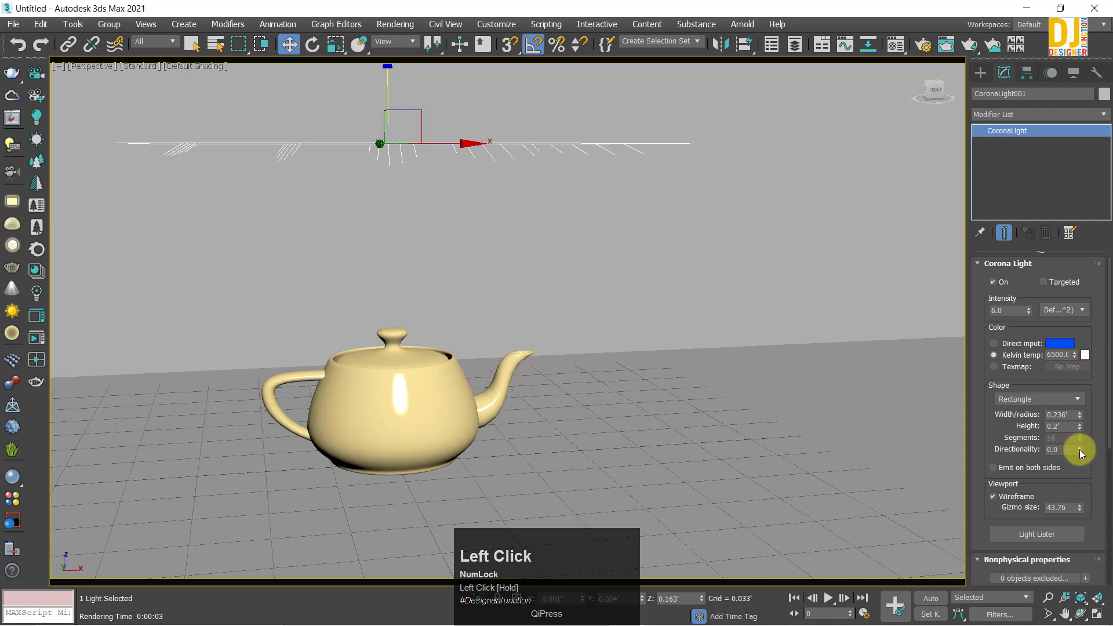
{"action": "key", "text": "ctrl+z"}
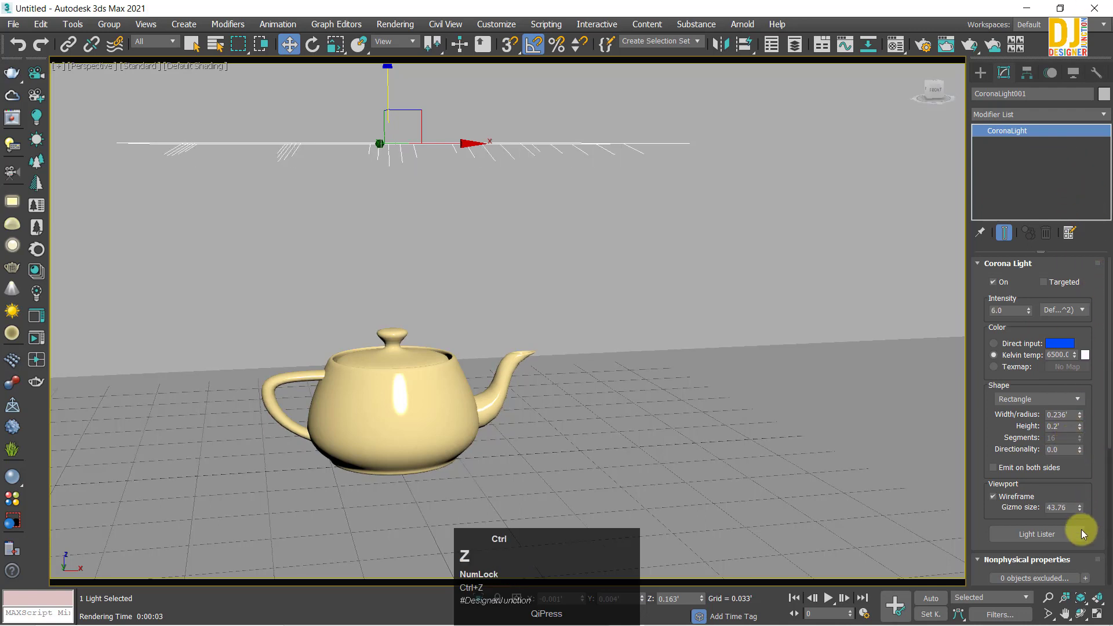
{"action": "left_click_drag", "start_coordinate": [1075, 507], "coordinate": [1006, 485]}
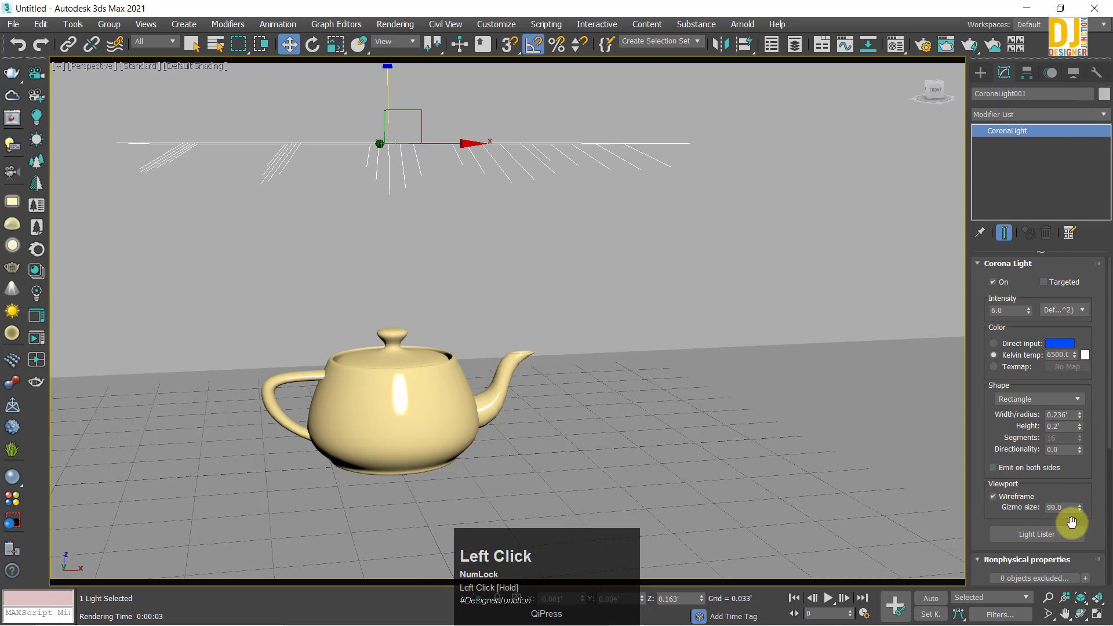
Copy the light toward the back wall, at about Y 0.263', and raise the copy to about Z 0.334'.
{"action": "scroll", "coordinate": [397, 233], "scroll_direction": "down", "scroll_amount": 3}
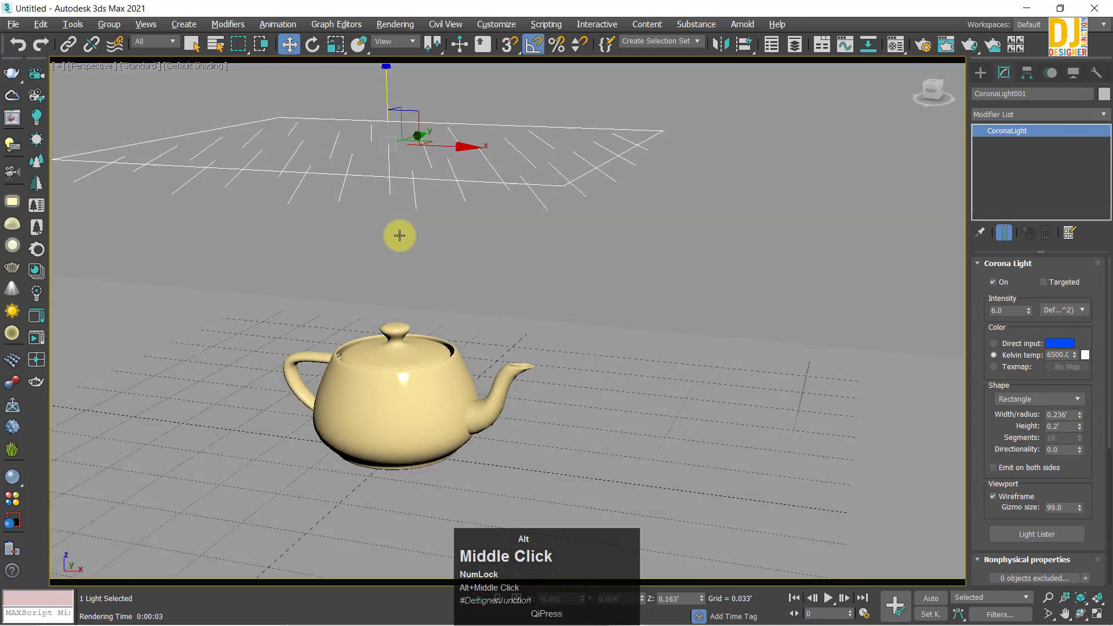
{"action": "middle_click_drag", "start_coordinate": [398, 234], "coordinate": [432, 268]}
{"action": "scroll", "coordinate": [407, 118], "scroll_direction": "down", "scroll_amount": 3}
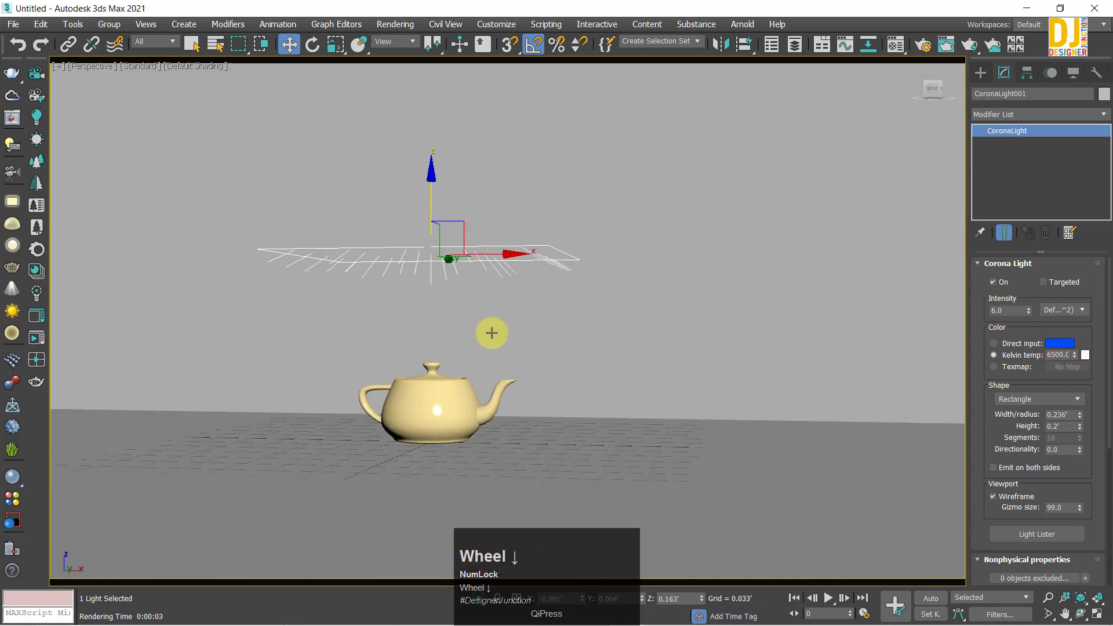
{"action": "middle_click_drag", "start_coordinate": [492, 330], "coordinate": [713, 403], "text": "alt"}
{"action": "middle_click_drag", "start_coordinate": [629, 350], "coordinate": [596, 328], "text": "alt"}
{"action": "mouse_move", "coordinate": [596, 328]}
{"action": "left_mouse_down", "text": "shift"}
{"action": "mouse_move", "coordinate": [446, 315]}
{"action": "mouse_move", "coordinate": [483, 328]}
{"action": "left_mouse_up", "text": "shift"}
{"action": "left_click", "coordinate": [554, 381]}
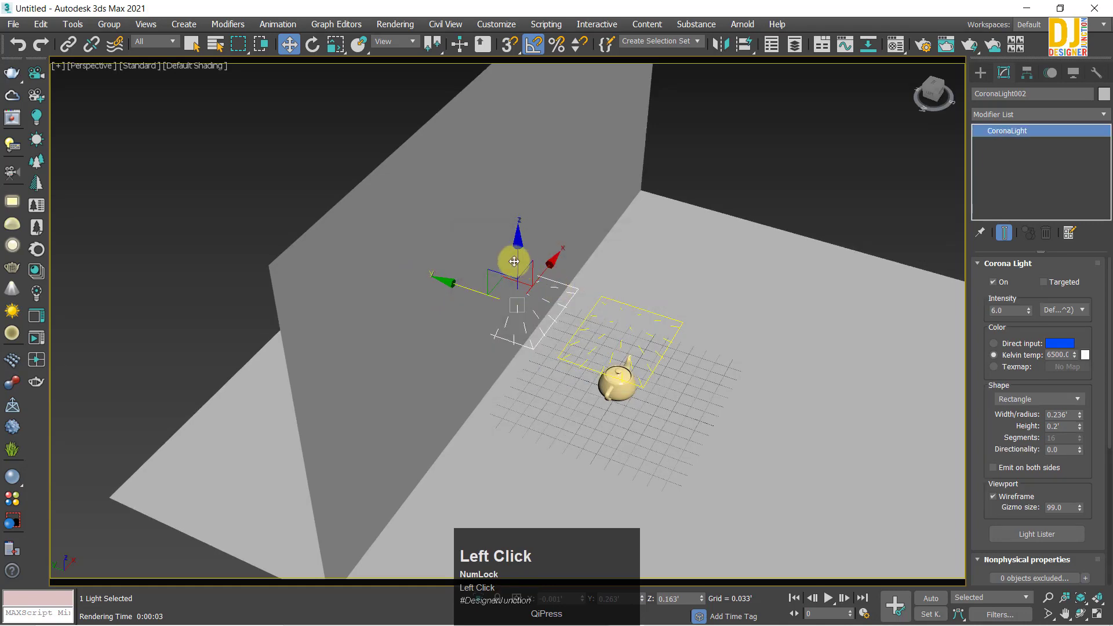
{"action": "left_click_drag", "start_coordinate": [513, 262], "coordinate": [490, 191]}
Open the Corona frame buffer and start an interactive render of the teapot and both lights from the front.
{"action": "scroll", "coordinate": [629, 248], "scroll_direction": "up", "scroll_amount": 3}
{"action": "mouse_move", "coordinate": [629, 248]}
{"action": "middle_mouse_down", "text": "alt"}
{"action": "mouse_move", "coordinate": [534, 229]}
{"action": "mouse_move", "coordinate": [537, 163]}
{"action": "mouse_move", "coordinate": [490, 165]}
{"action": "middle_mouse_up", "text": "alt"}
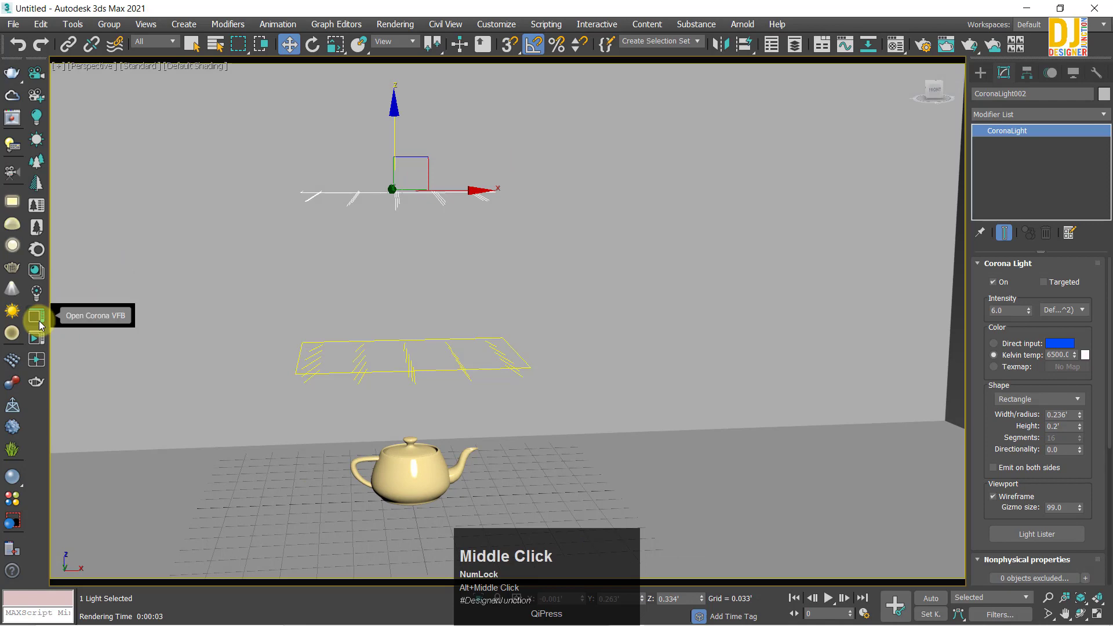
{"action": "left_click", "coordinate": [39, 321]}
{"action": "left_click_drag", "start_coordinate": [480, 398], "coordinate": [438, 44]}
{"action": "left_click_drag", "start_coordinate": [826, 71], "coordinate": [839, 92]}
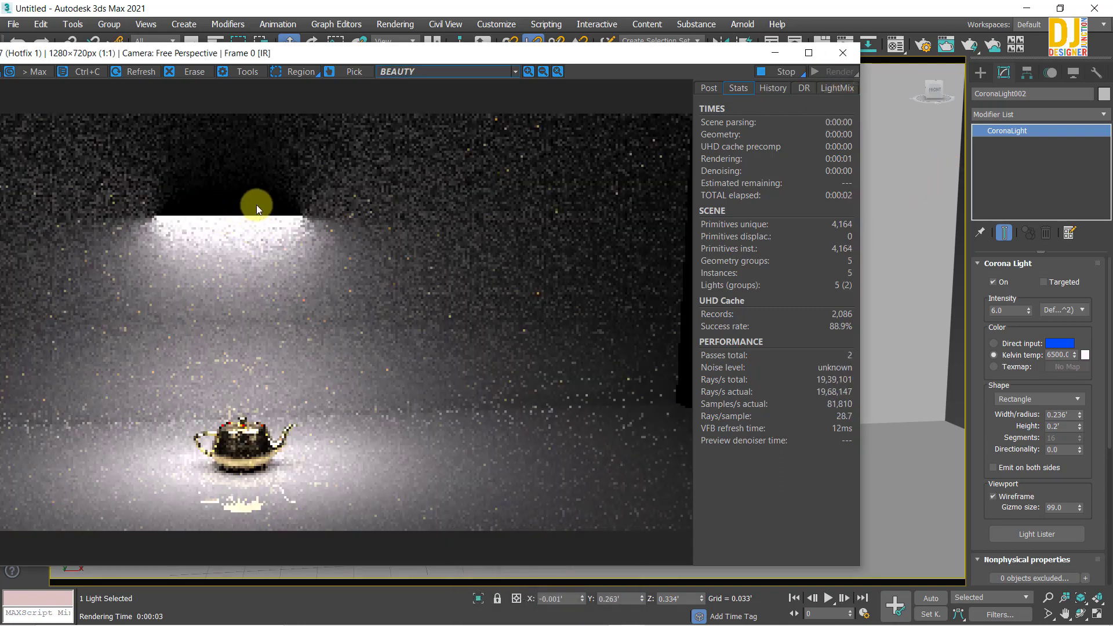
Compare the copied light's render with Emit on both sides on and off, and review the available shapes.
{"action": "left_click", "coordinate": [999, 470]}
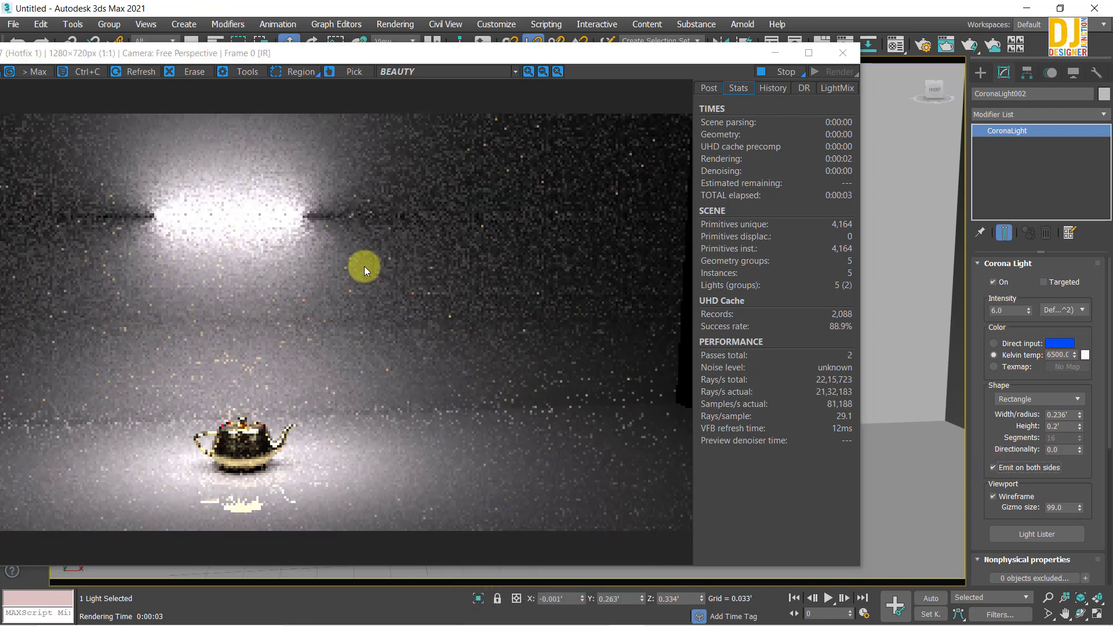
{"action": "left_click", "coordinate": [1026, 468]}
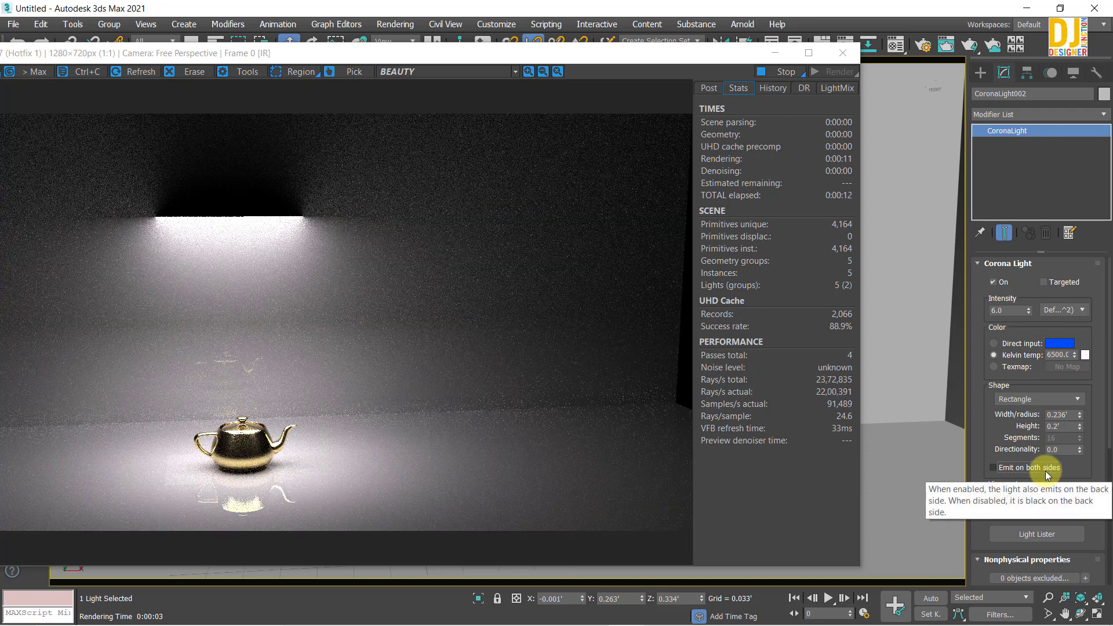
{"action": "left_click", "coordinate": [1068, 400]}
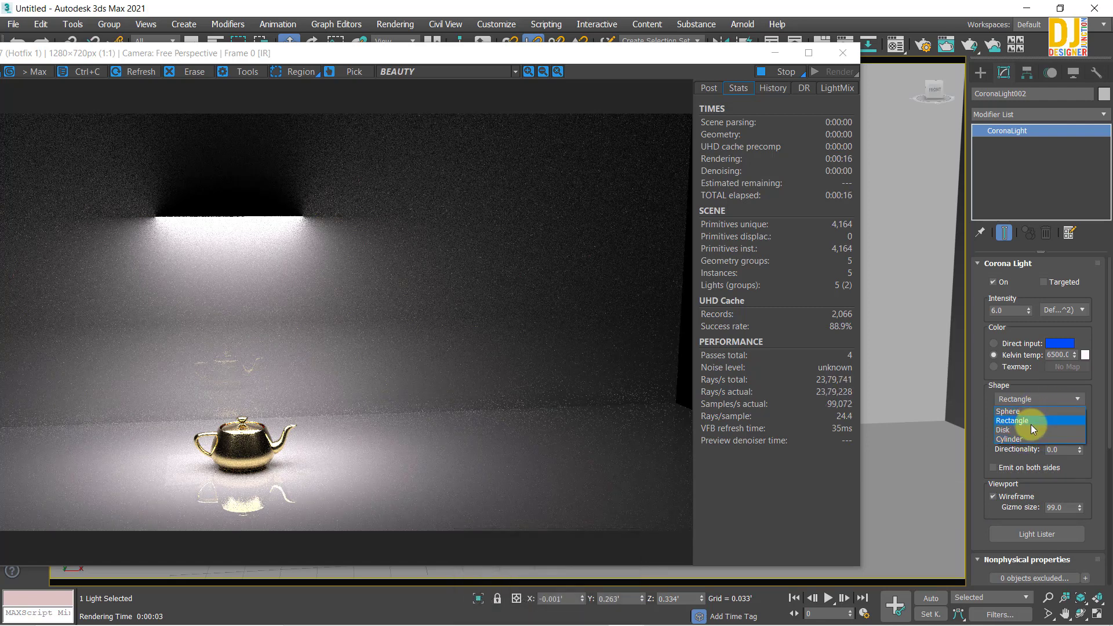
{"action": "left_click", "coordinate": [978, 294]}
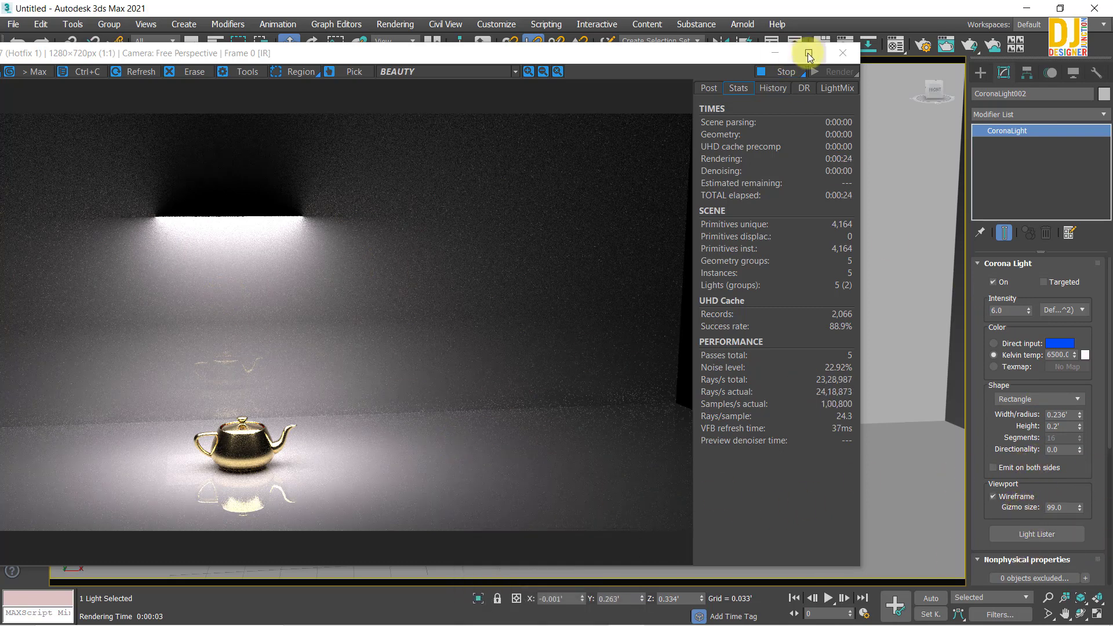
Move the render window out of the way and delete the copied light near the back wall.
{"action": "left_click_drag", "start_coordinate": [658, 55], "coordinate": [714, 531]}
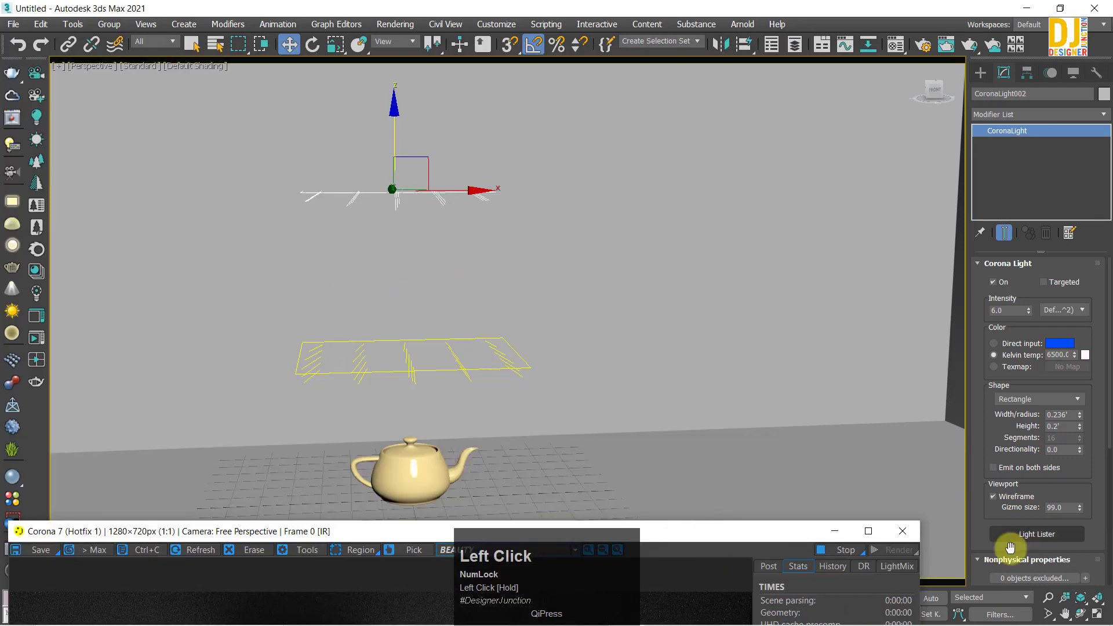
{"action": "left_click", "coordinate": [1013, 496]}
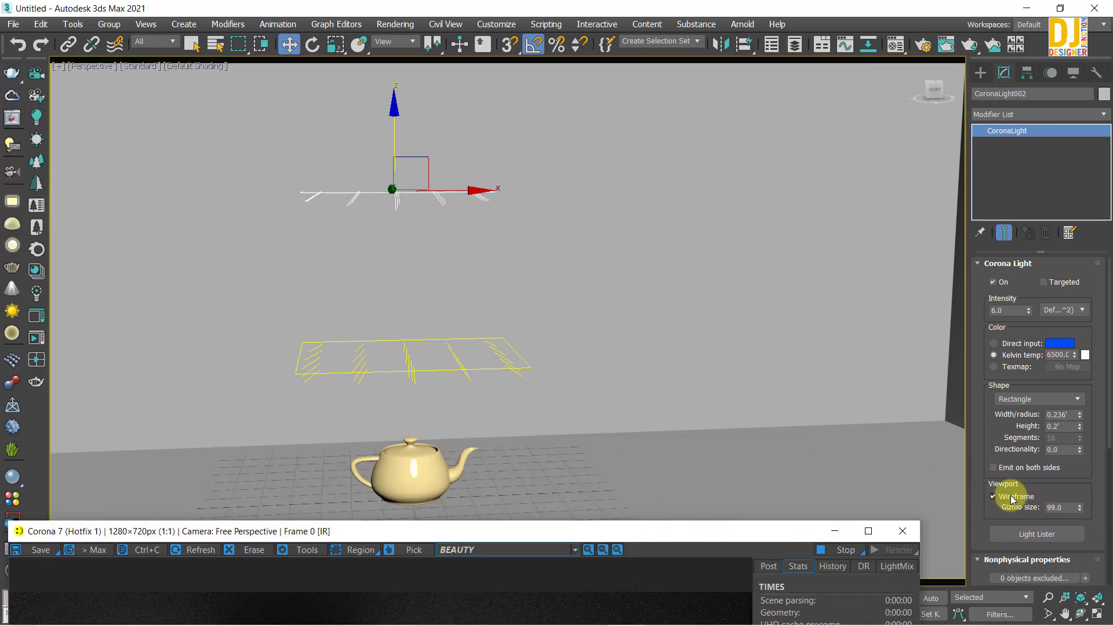
{"action": "middle_click_drag", "start_coordinate": [584, 325], "coordinate": [515, 275], "text": "alt"}
{"action": "key", "text": "Delete"}
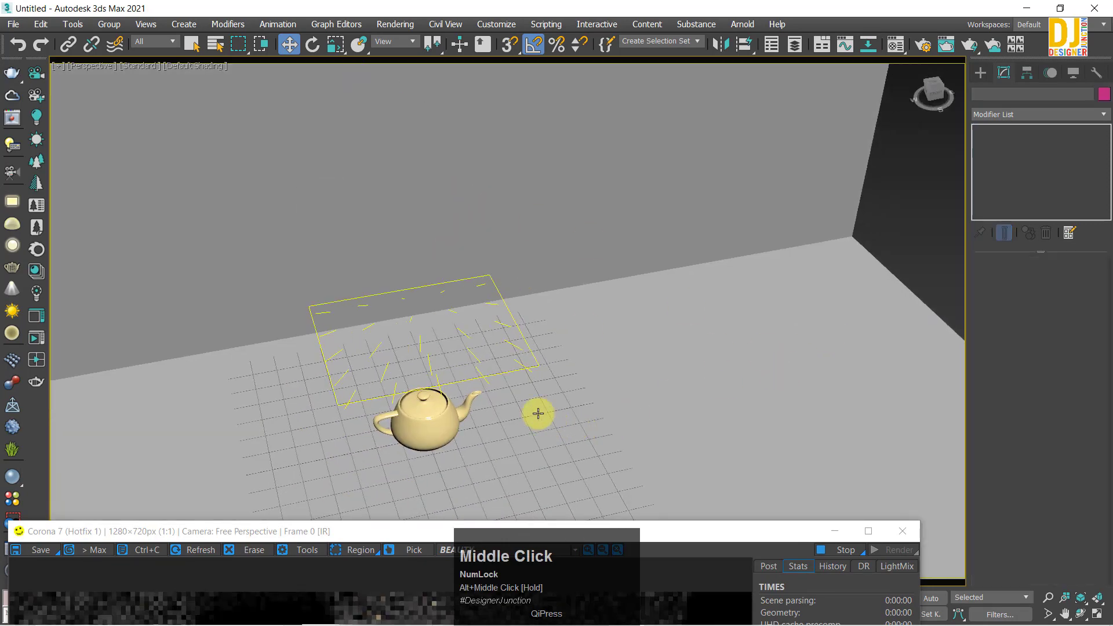
Select the remaining light above the teapot and turn off its wireframe viewport display.
{"action": "left_click", "coordinate": [499, 377]}
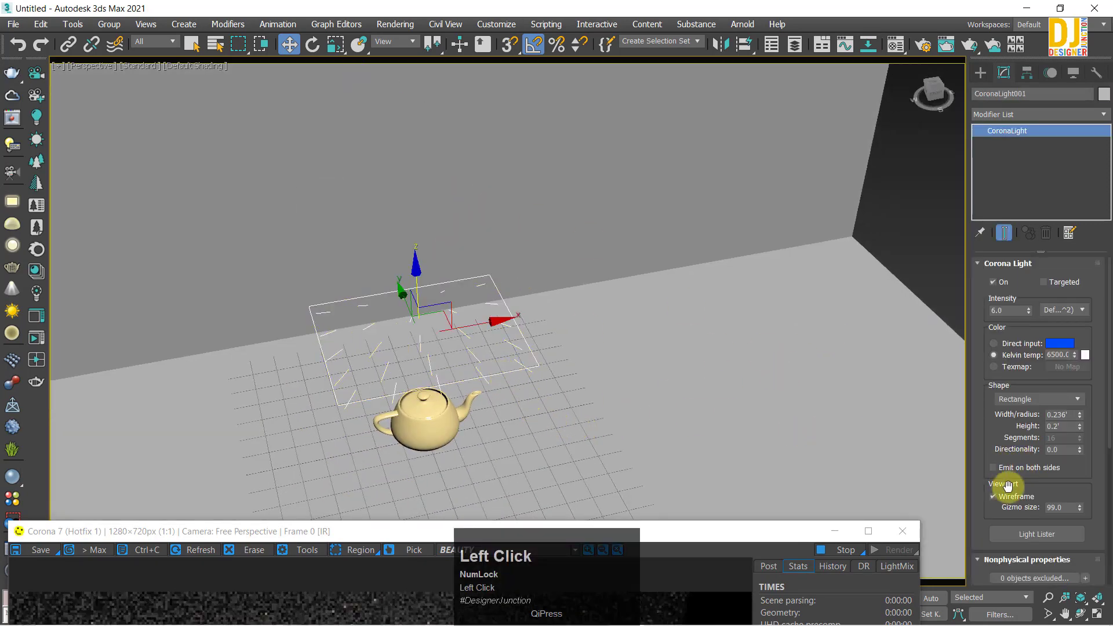
{"action": "left_click", "coordinate": [1004, 496]}
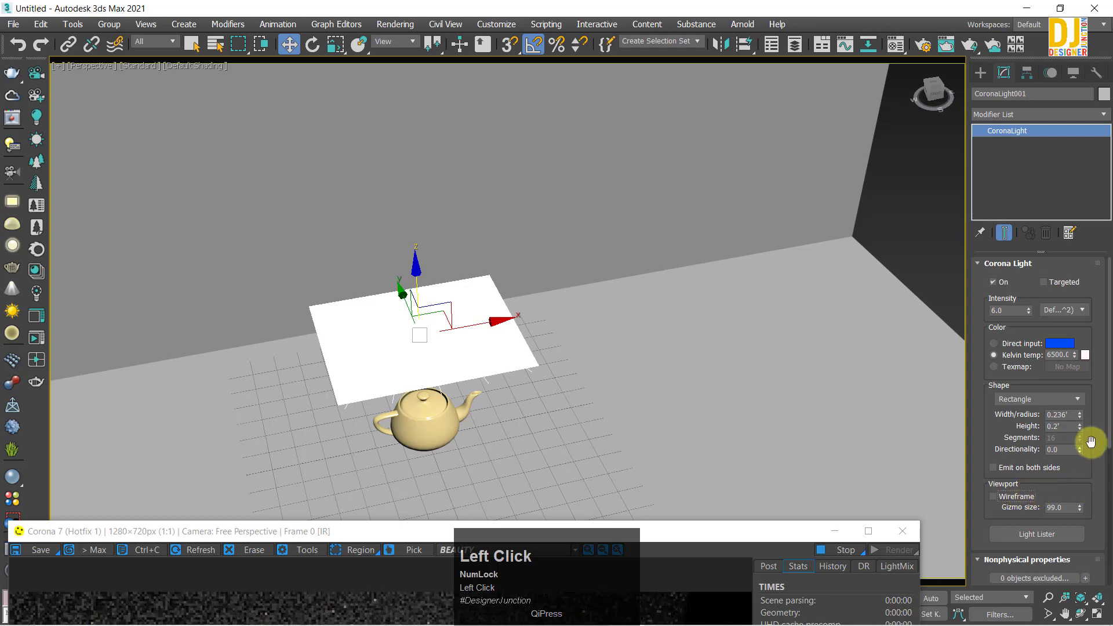
{"action": "middle_click_drag", "start_coordinate": [596, 377], "coordinate": [406, 199], "text": "alt"}
Compare the interactive render with the light's Visible directly option on and off, leave it off, and close the render window.
{"action": "left_click_drag", "start_coordinate": [377, 534], "coordinate": [379, 41]}
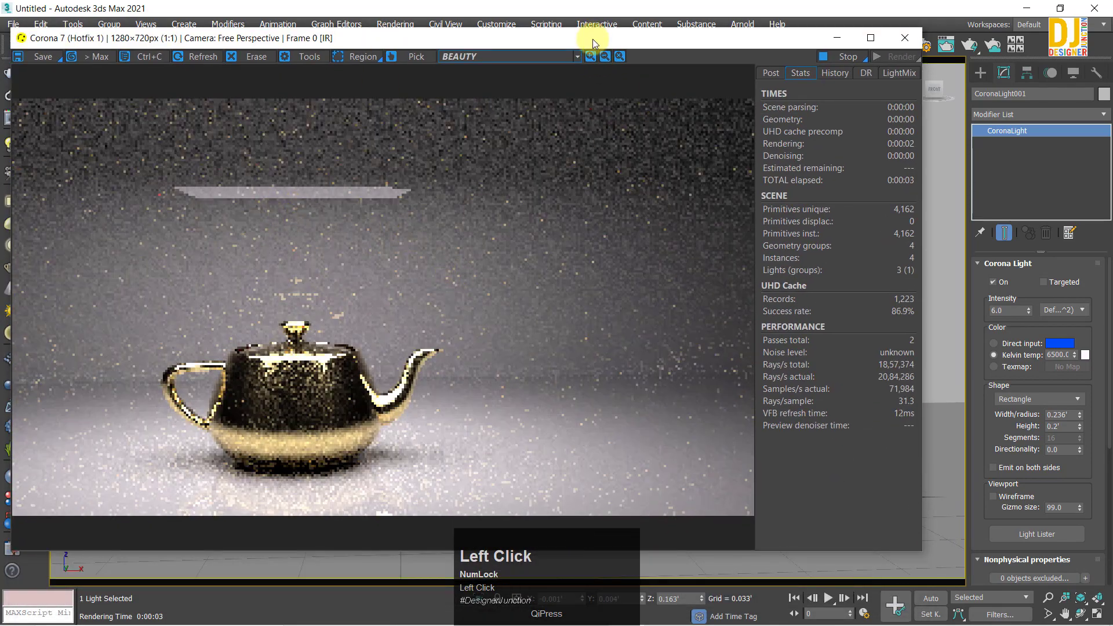
{"action": "left_click_drag", "start_coordinate": [593, 39], "coordinate": [539, 439]}
{"action": "middle_click_drag", "start_coordinate": [504, 254], "coordinate": [499, 272]}
{"action": "scroll", "coordinate": [467, 336], "scroll_direction": "down", "scroll_amount": 3}
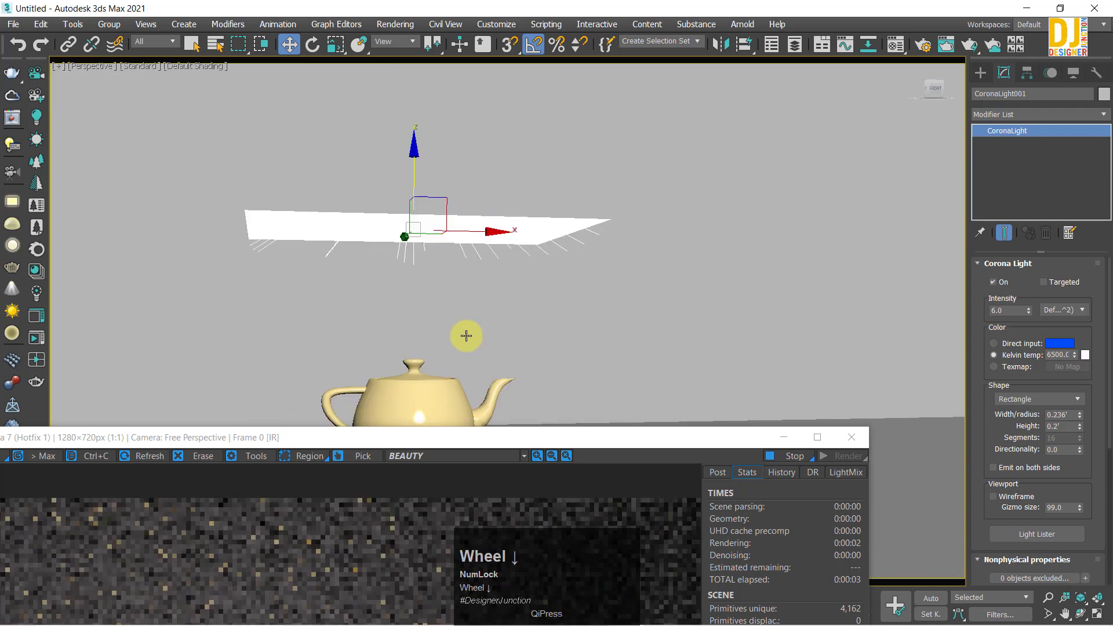
{"action": "middle_click_drag", "start_coordinate": [465, 330], "coordinate": [429, 278]}
{"action": "left_click_drag", "start_coordinate": [422, 438], "coordinate": [479, 36]}
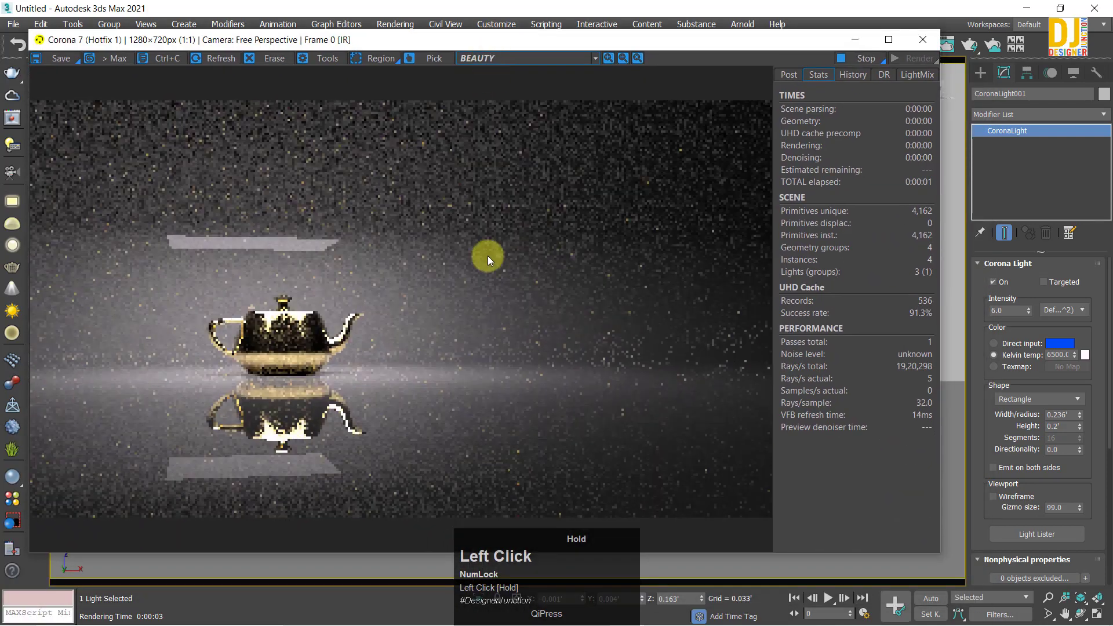
{"action": "left_click_drag", "start_coordinate": [1070, 507], "coordinate": [1085, 306]}
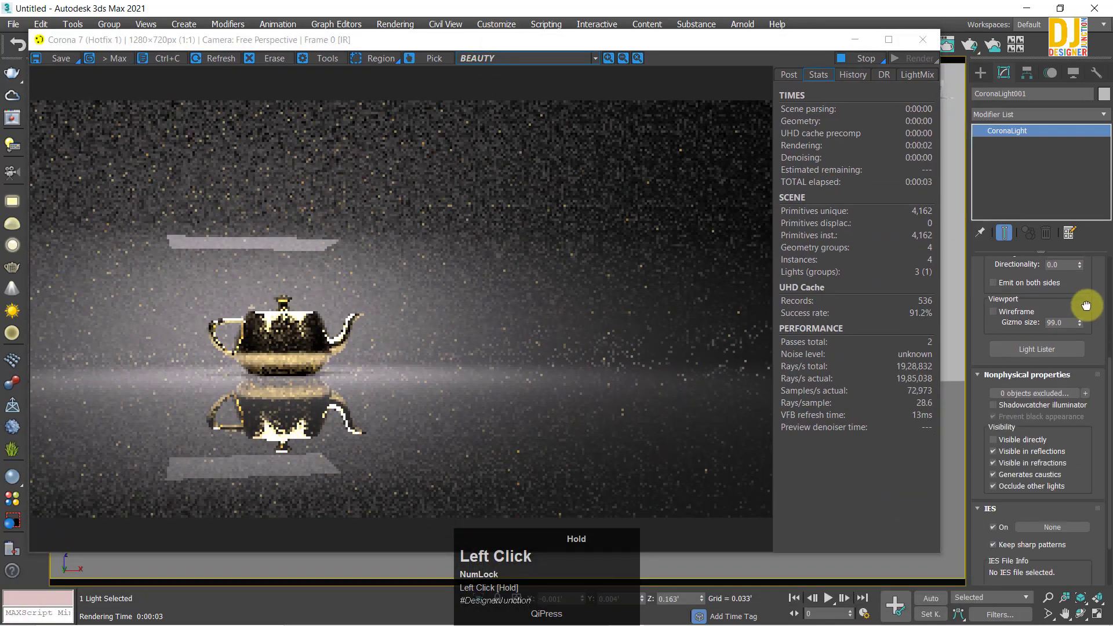
{"action": "left_click", "coordinate": [1009, 442]}
{"action": "left_click", "coordinate": [1011, 440]}
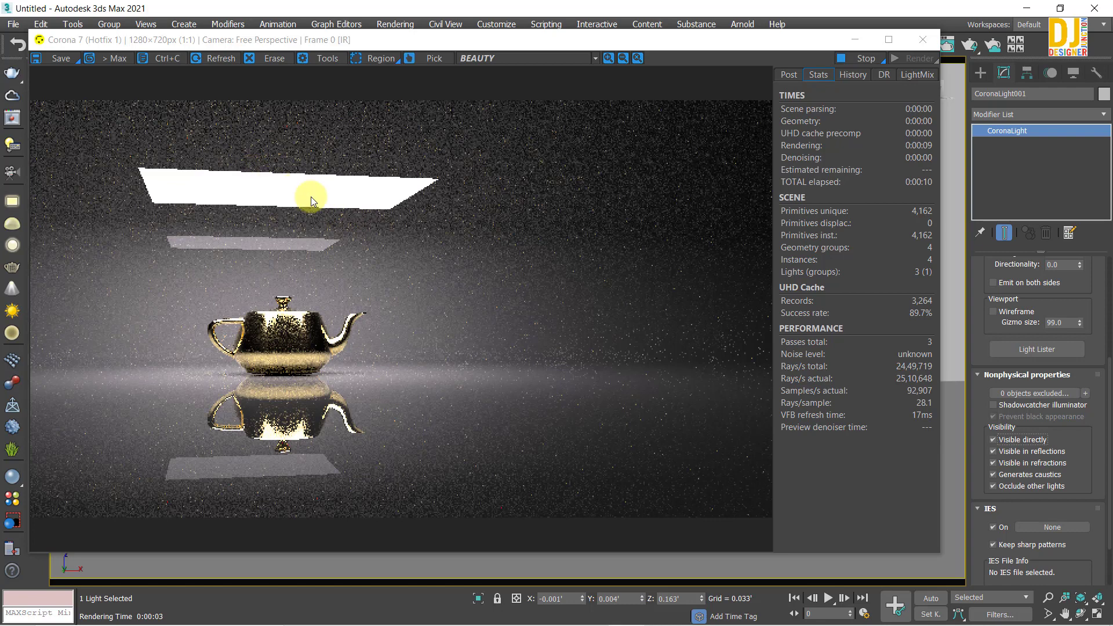
{"action": "left_click", "coordinate": [1014, 441]}
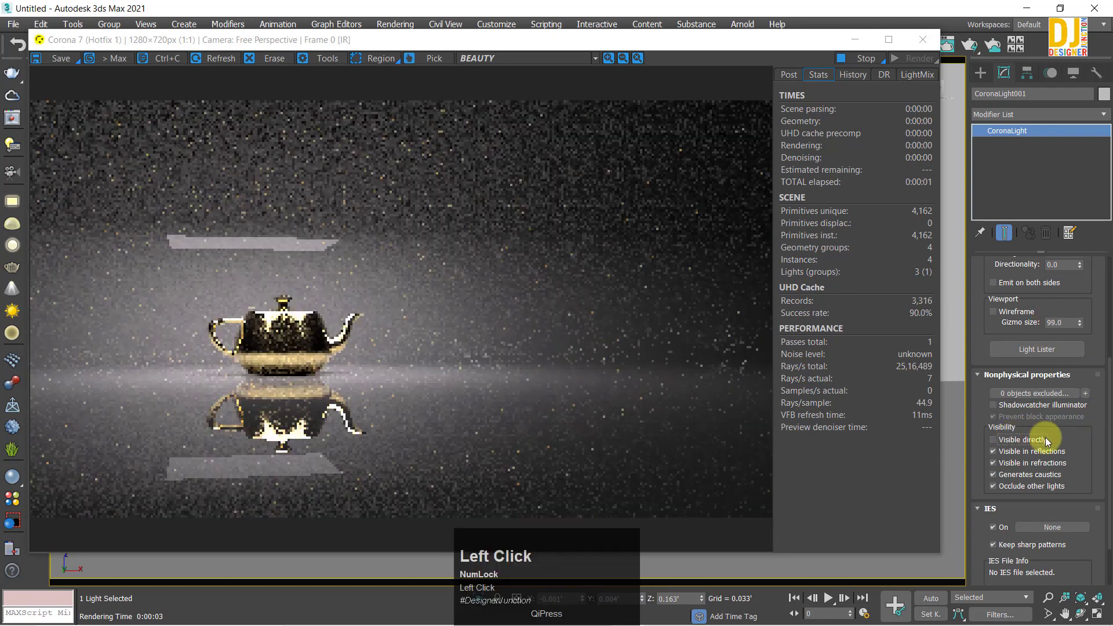
{"action": "scroll", "coordinate": [280, 325], "scroll_direction": "up", "scroll_amount": 1}
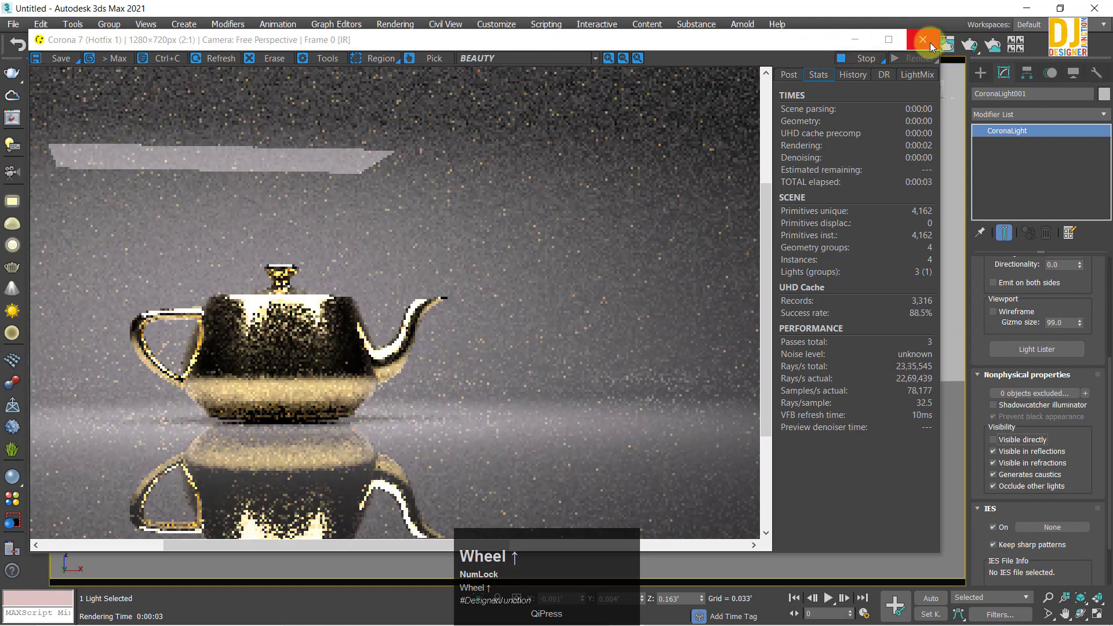
{"action": "left_click", "coordinate": [927, 42]}
Check an interactive render of the teapot from a closer, raised angle, and close the render window.
{"action": "middle_click_drag", "start_coordinate": [430, 286], "coordinate": [368, 331], "text": "alt"}
{"action": "scroll", "coordinate": [416, 322], "scroll_direction": "up", "scroll_amount": 3}
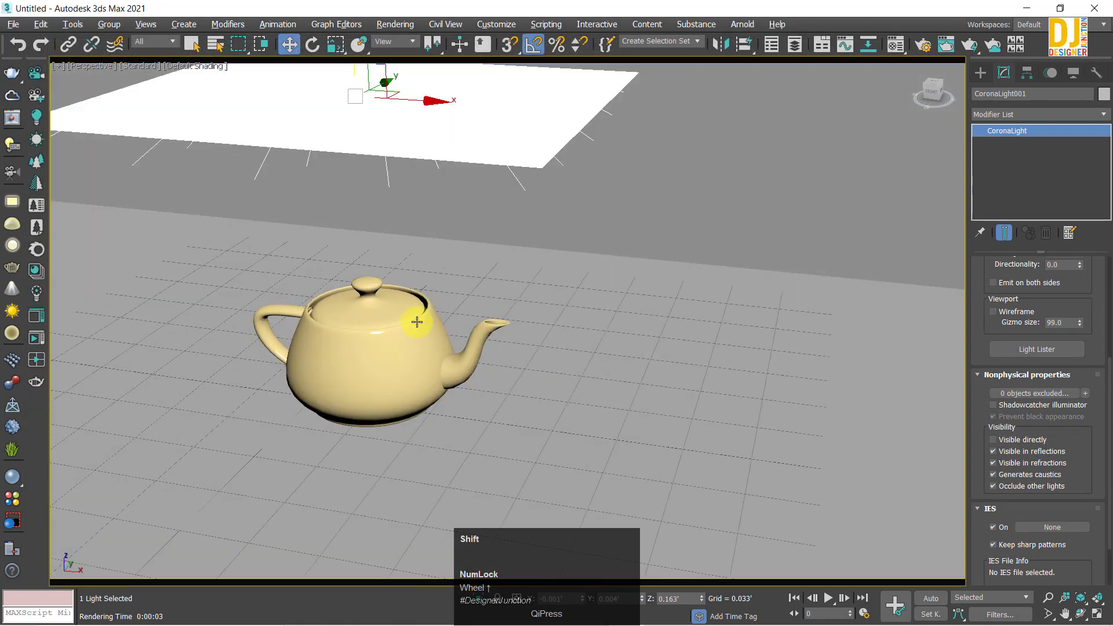
{"action": "key", "text": "shift+q"}
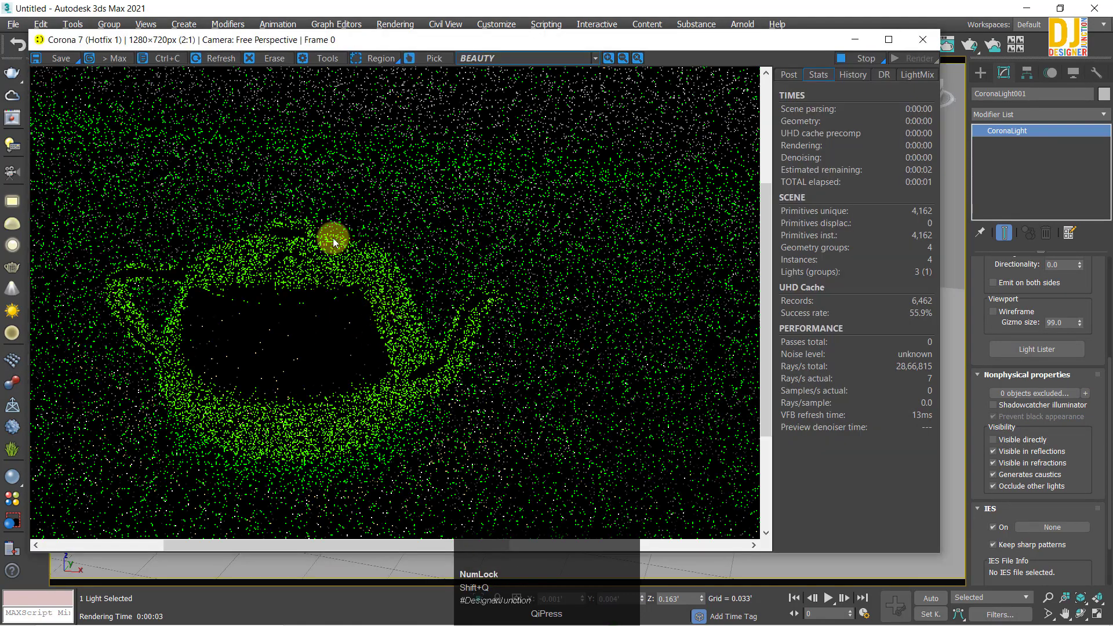
{"action": "scroll", "coordinate": [355, 266], "scroll_direction": "down", "scroll_amount": 1}
{"action": "left_click", "coordinate": [926, 59]}
{"action": "left_click", "coordinate": [932, 60]}
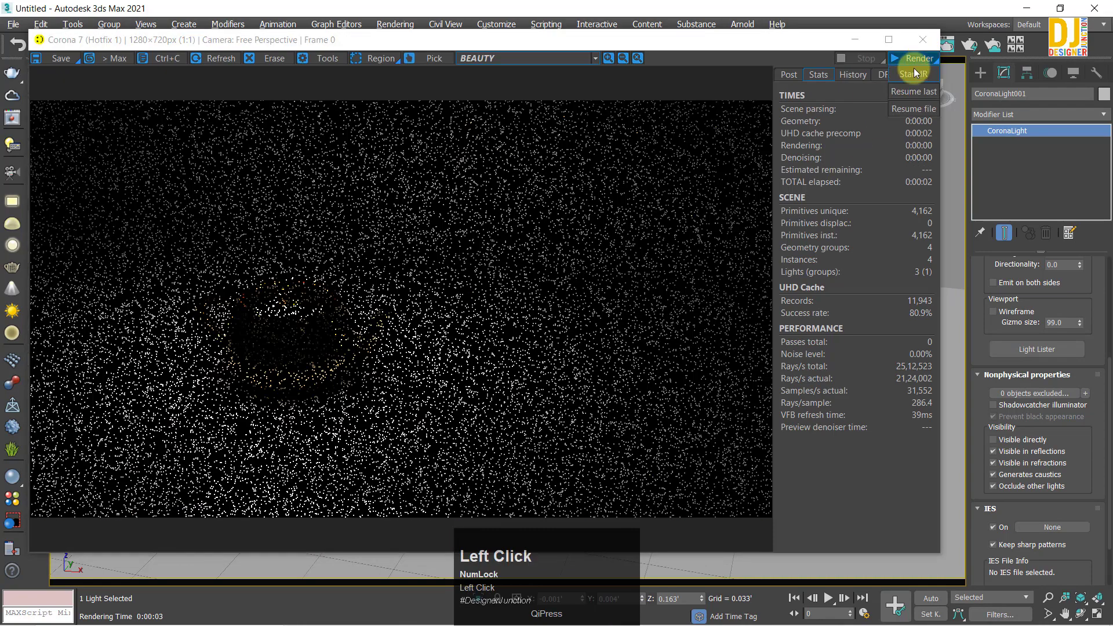
{"action": "left_click", "coordinate": [915, 75]}
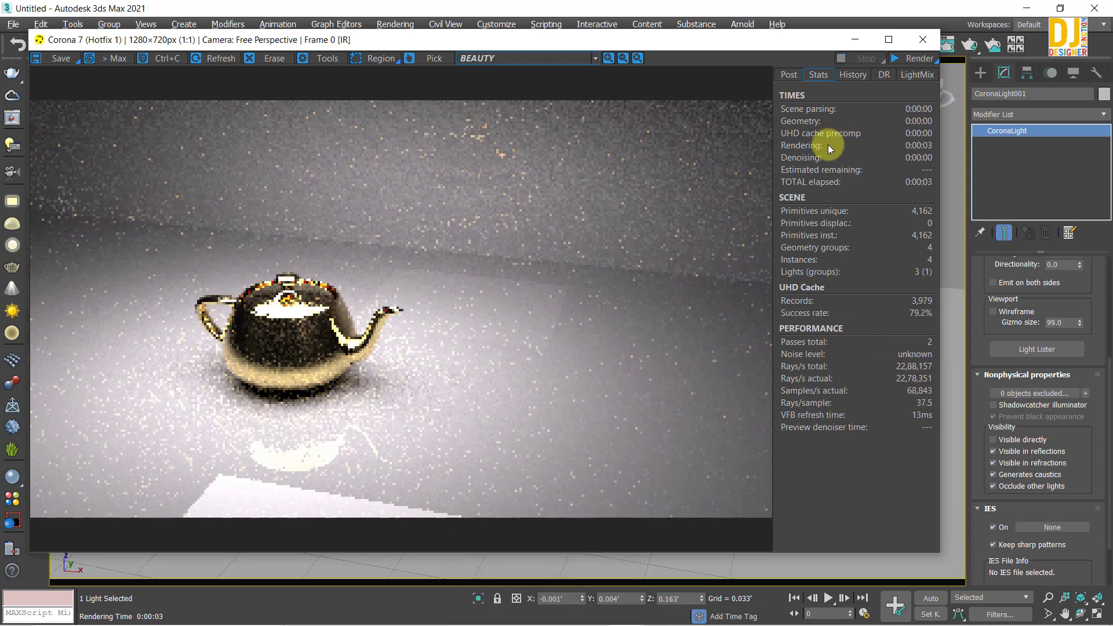
{"action": "left_click", "coordinate": [923, 40]}
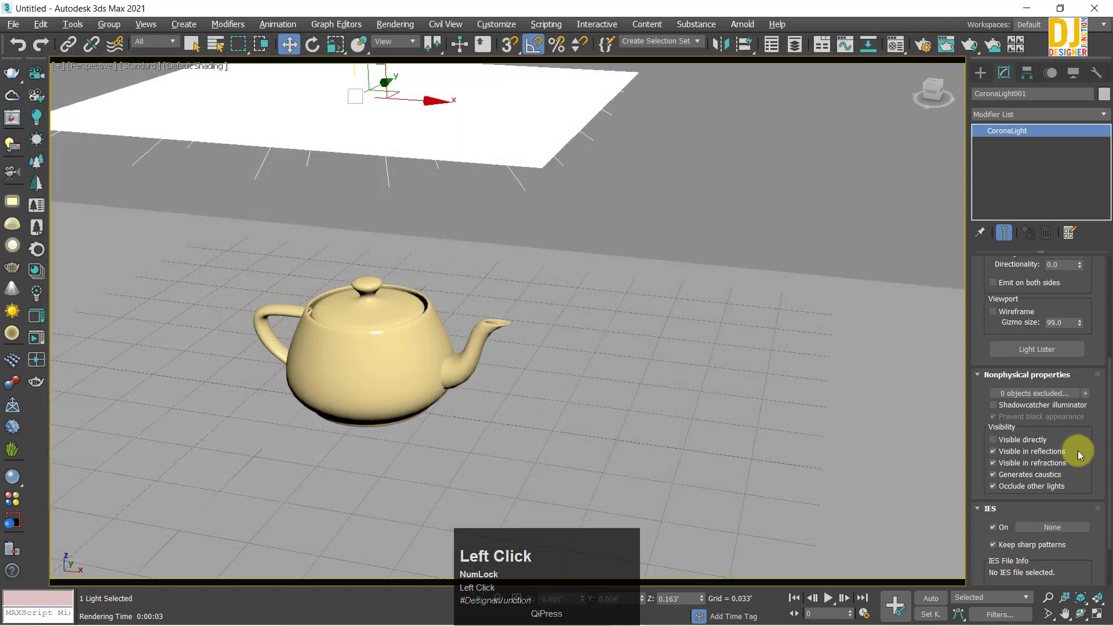
Maximize the Front viewport and bring the light's main Corona Light parameters back into view.
{"action": "scroll", "coordinate": [708, 208], "scroll_direction": "down", "scroll_amount": 3}
{"action": "key", "text": "alt+w"}
{"action": "key", "text": "alt+w"}
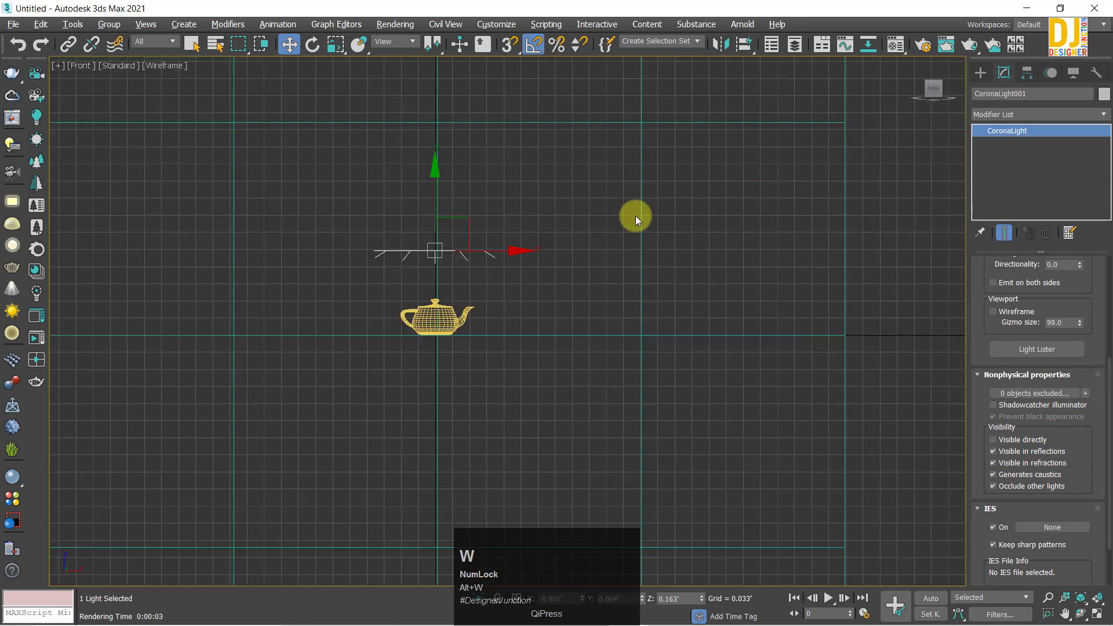
{"action": "left_click_drag", "start_coordinate": [1034, 301], "coordinate": [1024, 448]}
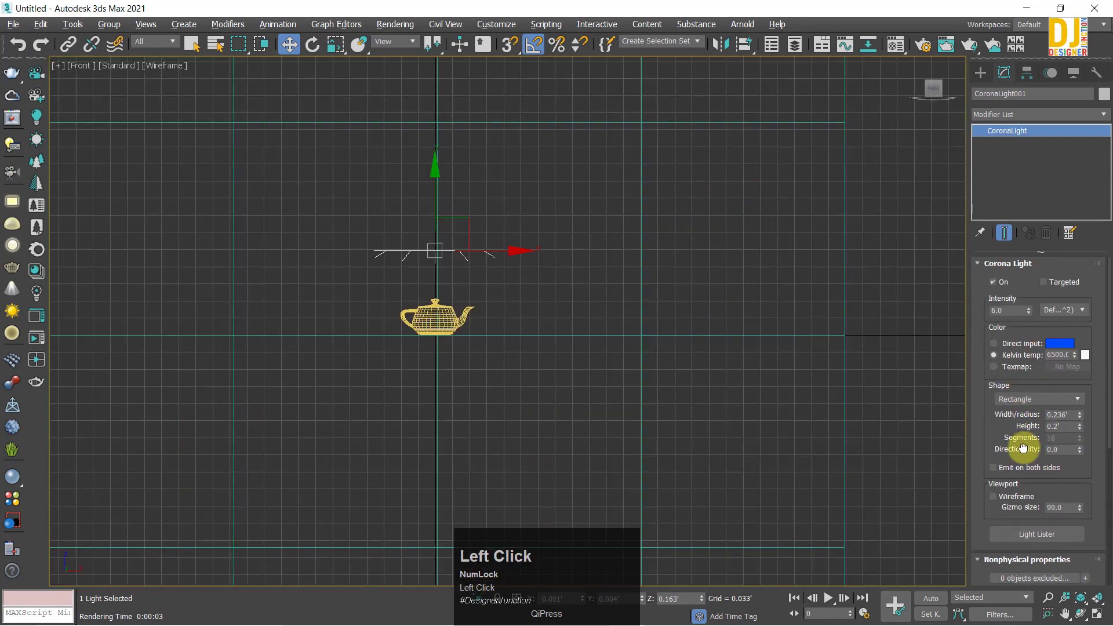
Make the light targeted, move its target up onto the teapot in the Front view, and reselect the light.
{"action": "left_click", "coordinate": [1043, 282]}
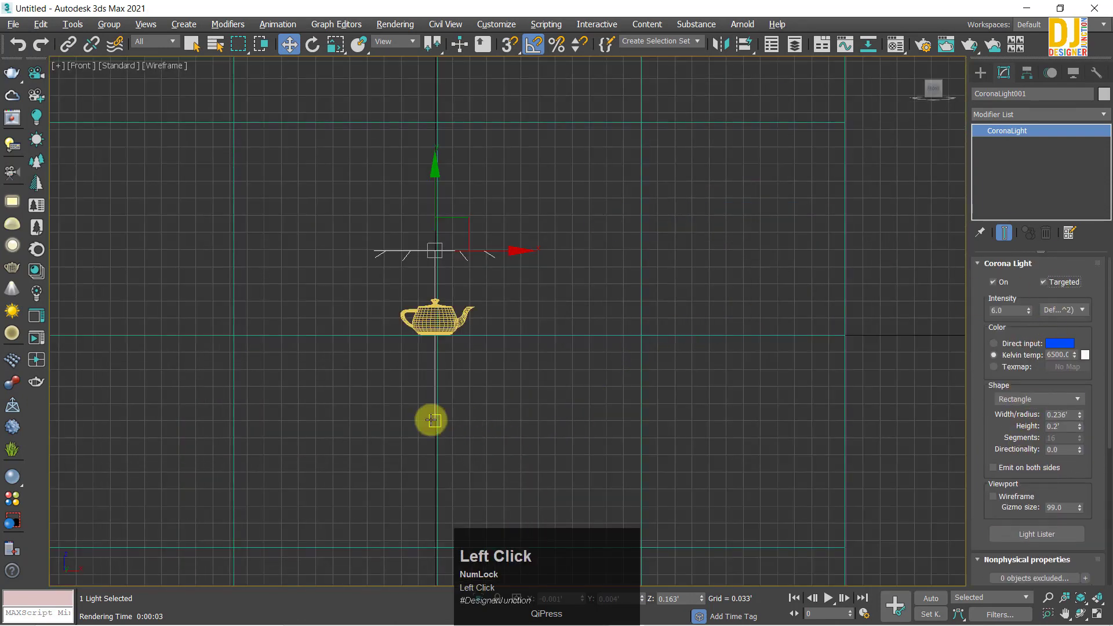
{"action": "left_click", "coordinate": [432, 418]}
{"action": "left_click_drag", "start_coordinate": [462, 397], "coordinate": [460, 303]}
{"action": "left_click", "coordinate": [428, 261]}
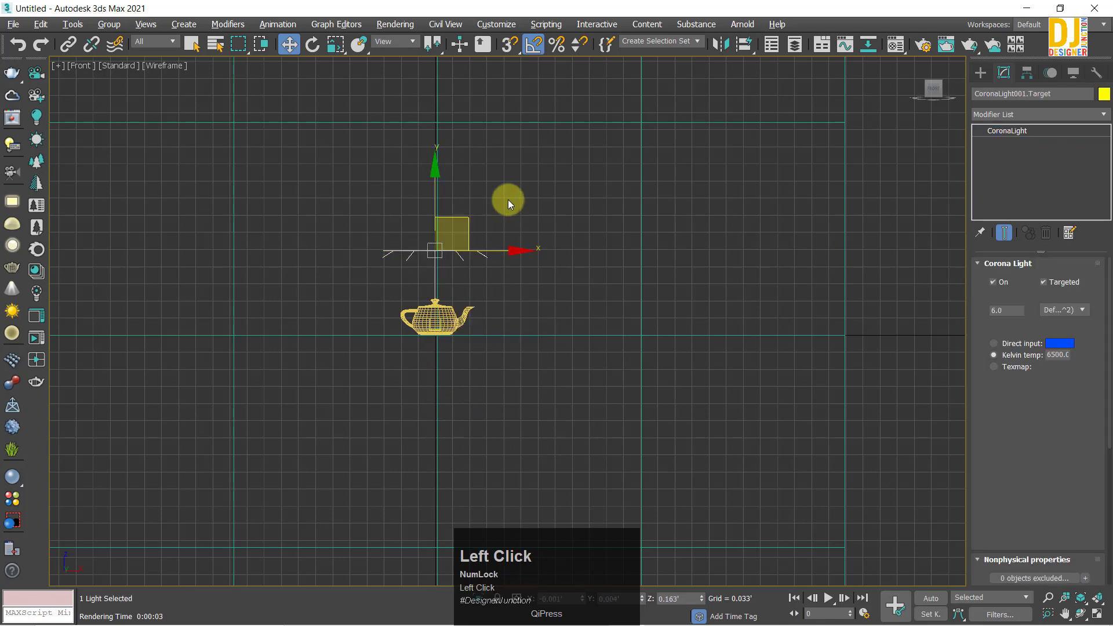
Try moving the targeted light up and out past the teapot's spout in the Perspective view, and undo the move.
{"action": "key", "text": "alt+w"}
{"action": "key", "text": "alt+w"}
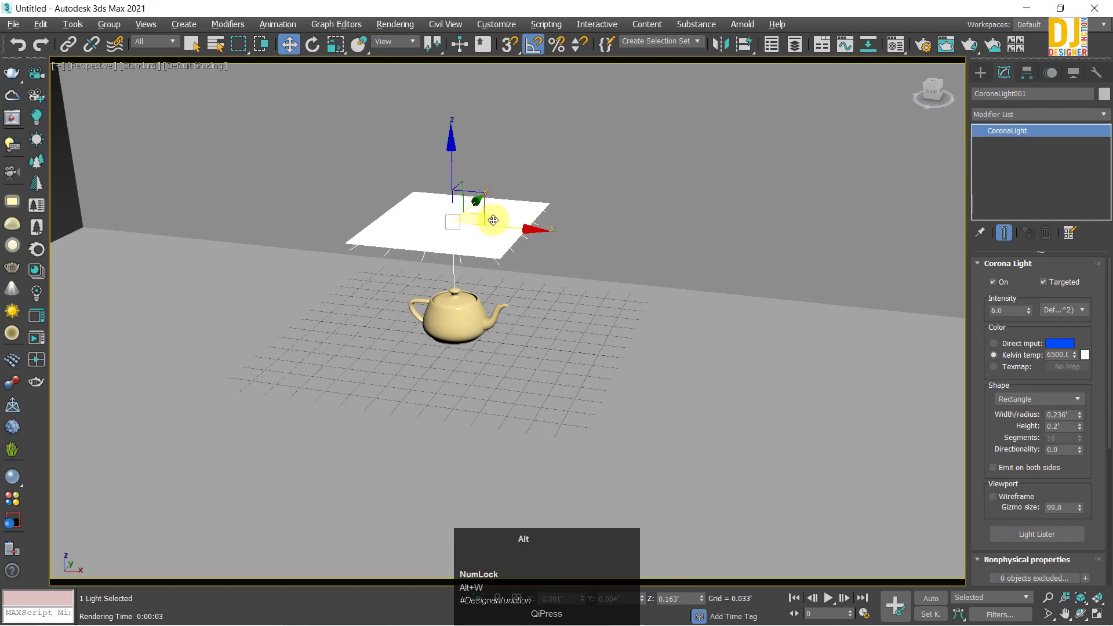
{"action": "middle_click_drag", "start_coordinate": [492, 218], "coordinate": [491, 197], "text": "alt"}
{"action": "left_click_drag", "start_coordinate": [490, 197], "coordinate": [621, 145]}
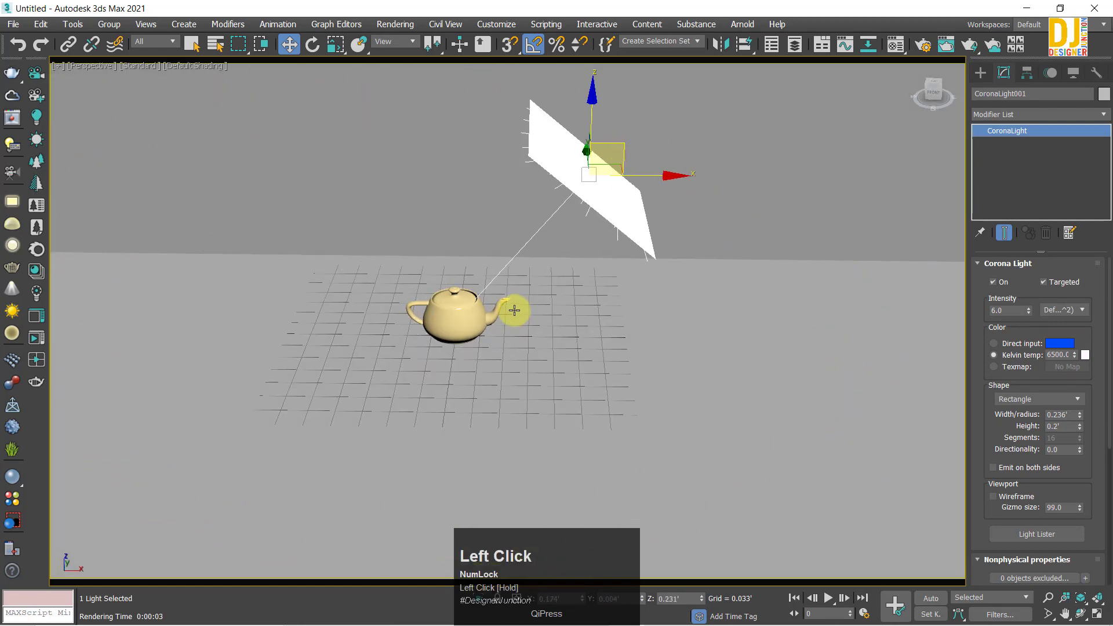
{"action": "key", "text": "ctrl+z"}
{"action": "key", "text": "alt+w"}
{"action": "key", "text": "alt+w"}
{"action": "key", "text": "alt+w"}
{"action": "key", "text": "alt+w"}
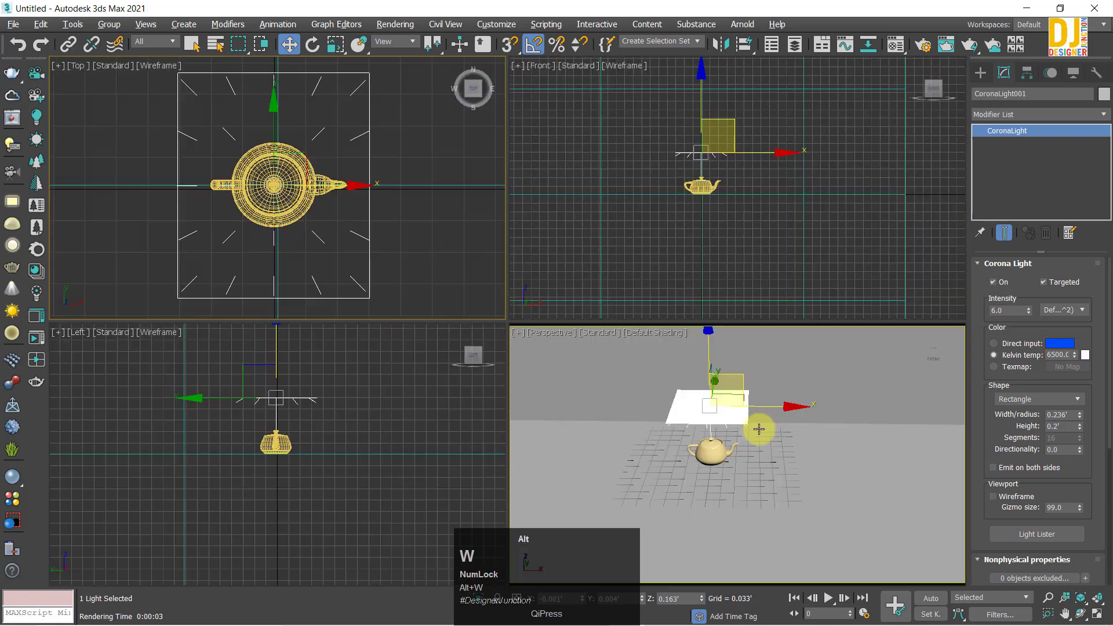
Start an interactive render of the Perspective view and place its window so the light and teapot remain accessible in the viewport.
{"action": "key", "text": "shift+q"}
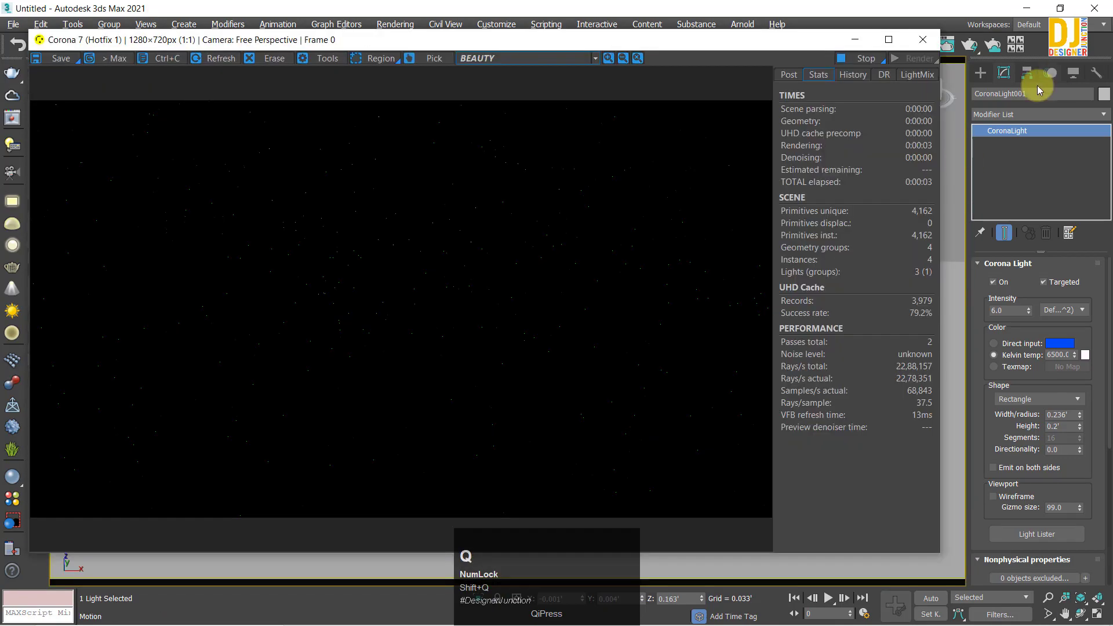
{"action": "left_click", "coordinate": [910, 58]}
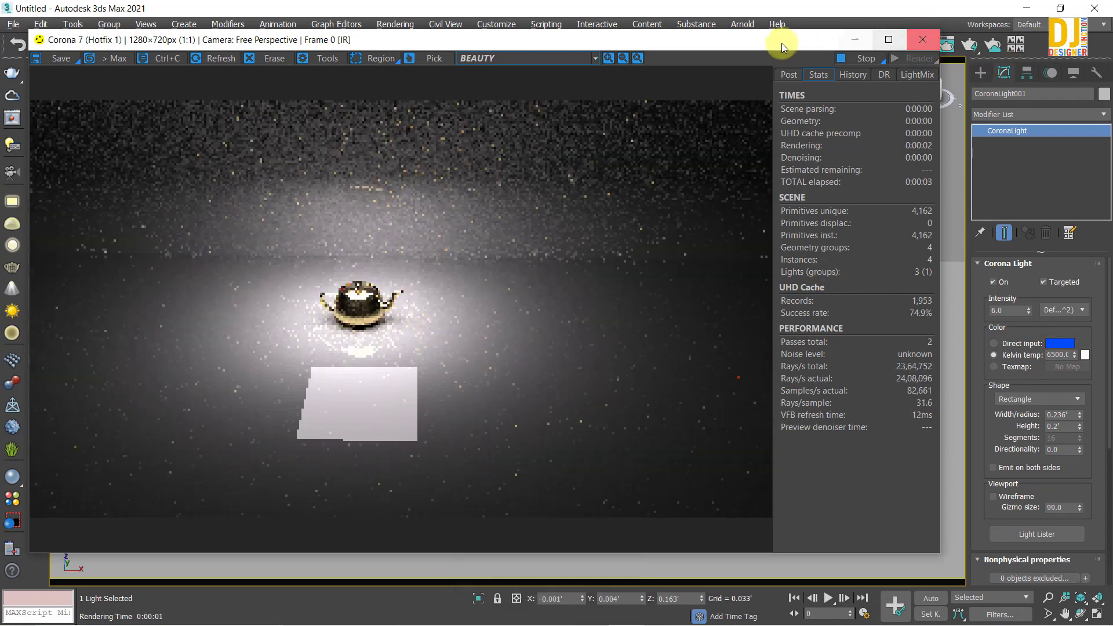
{"action": "left_click_drag", "start_coordinate": [781, 43], "coordinate": [1111, 2]}
{"action": "scroll", "coordinate": [193, 313], "scroll_direction": "down", "scroll_amount": 4}
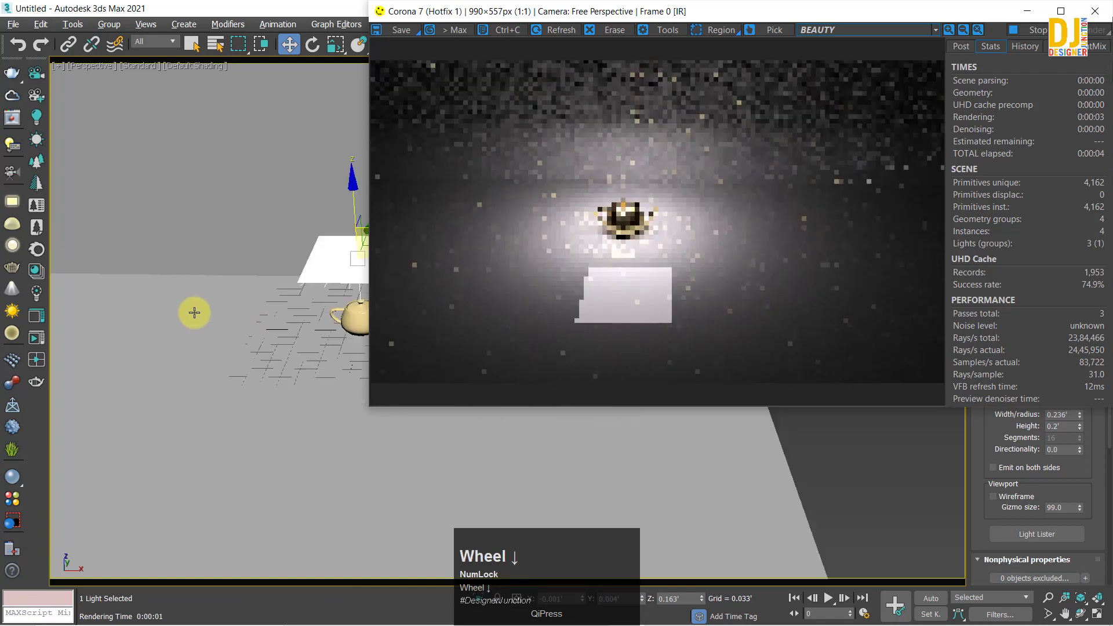
{"action": "middle_click_drag", "start_coordinate": [284, 263], "coordinate": [261, 313]}
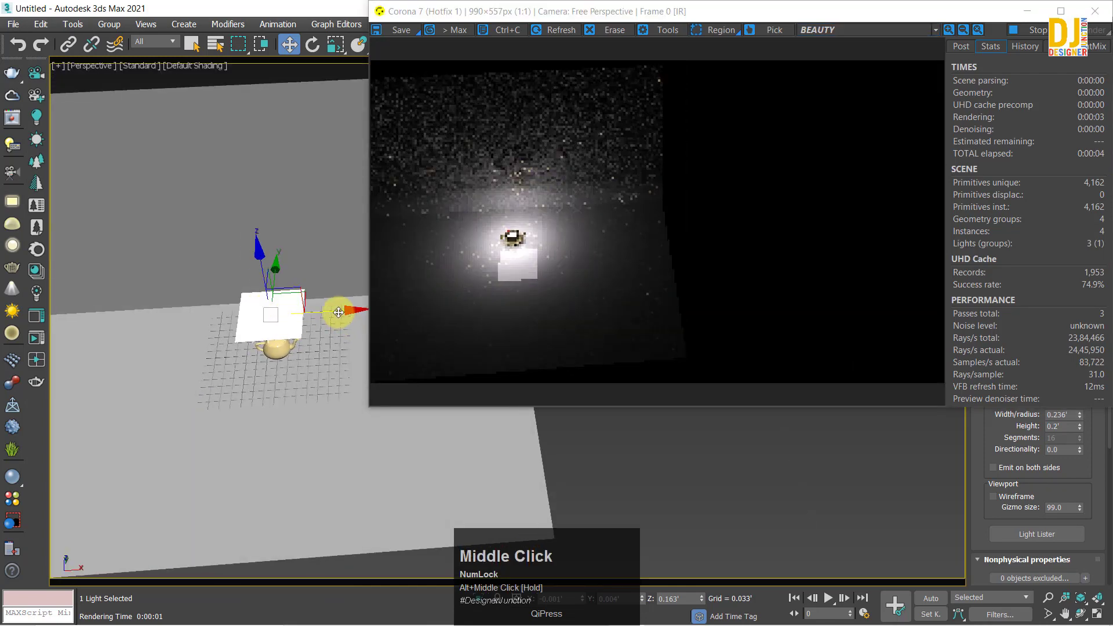
Move the targeted light out past the teapot's spout, and finally across to the handle side, with the interactive render running.
{"action": "left_click_drag", "start_coordinate": [340, 315], "coordinate": [530, 239]}
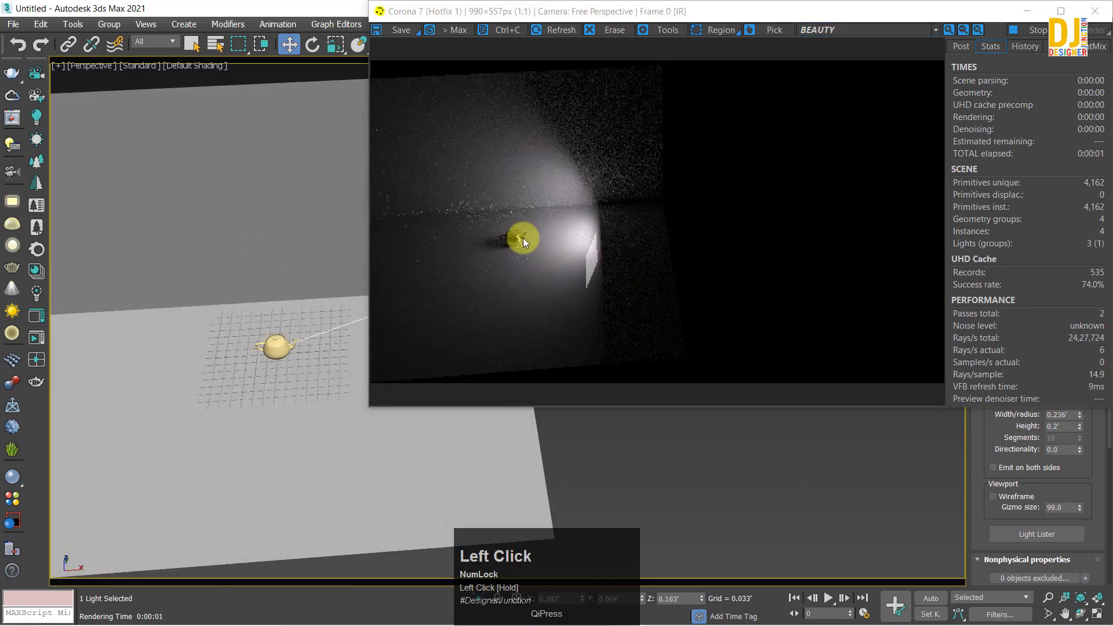
{"action": "middle_click_drag", "start_coordinate": [306, 339], "coordinate": [216, 355]}
{"action": "left_click_drag", "start_coordinate": [307, 327], "coordinate": [167, 335]}
{"action": "middle_click_drag", "start_coordinate": [167, 336], "coordinate": [200, 320], "text": "alt"}
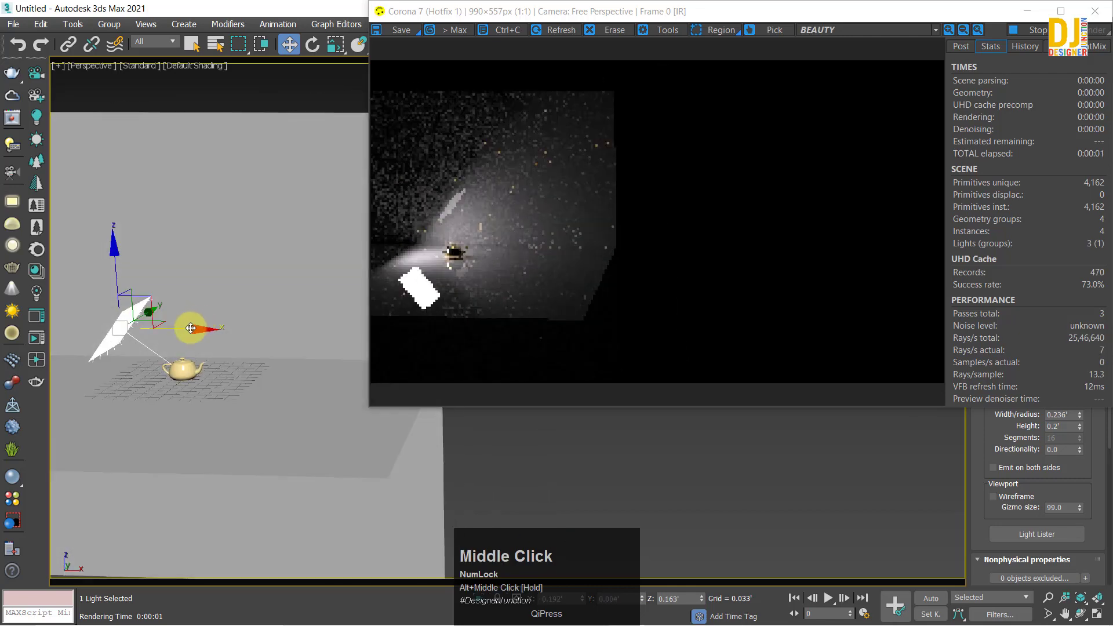
Try shifting the light along Y in the Top view, undo the move, and return to the Perspective view.
{"action": "scroll", "coordinate": [182, 333], "scroll_direction": "up", "scroll_amount": 2}
{"action": "key", "text": "alt+w"}
{"action": "key", "text": "alt+w"}
{"action": "scroll", "coordinate": [248, 253], "scroll_direction": "down", "scroll_amount": 2}
{"action": "middle_click_drag", "start_coordinate": [248, 253], "coordinate": [188, 268]}
{"action": "left_click_drag", "start_coordinate": [188, 268], "coordinate": [184, 312]}
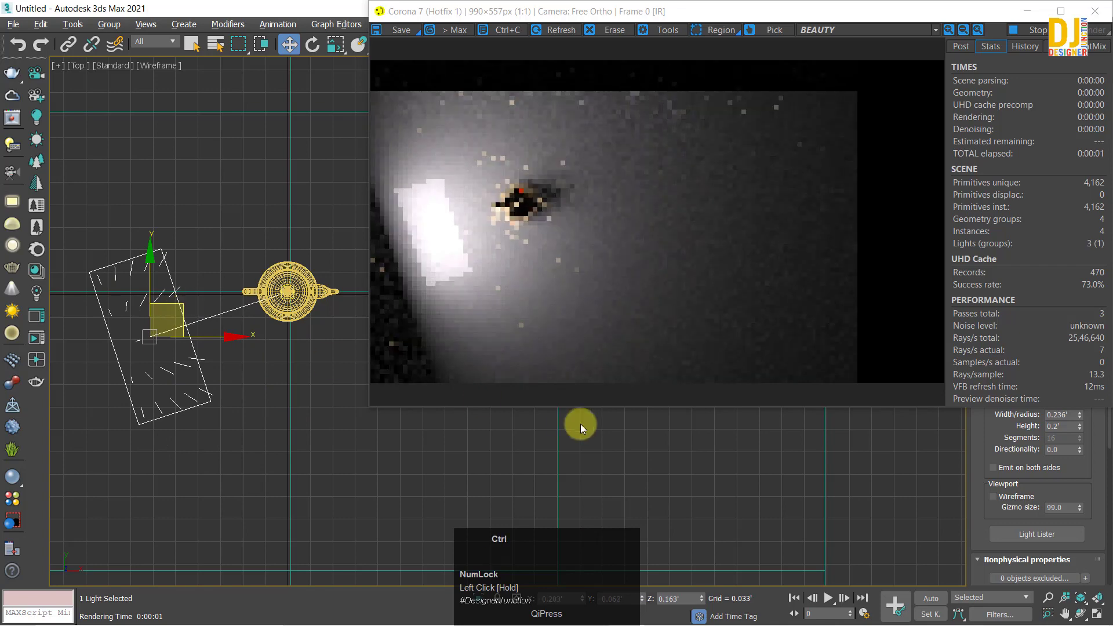
{"action": "key", "text": "ctrl+z"}
{"action": "key", "text": "alt+w"}
{"action": "key", "text": "alt+w"}
{"action": "key", "text": "alt+w"}
{"action": "key", "text": "alt+w"}
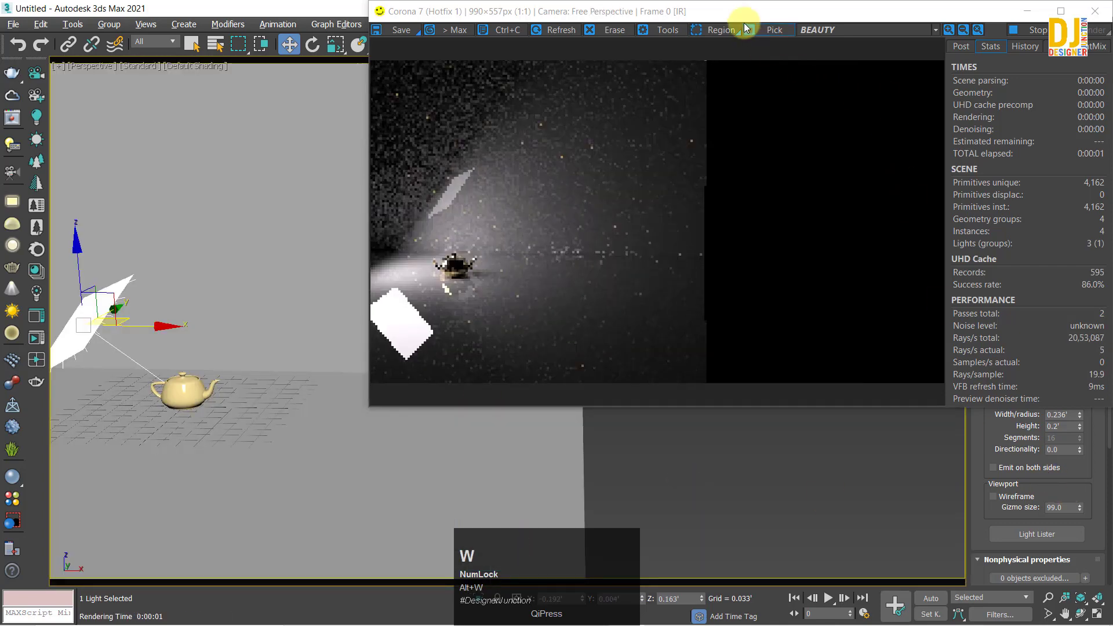
Frame the teapot closer in the interactive render and reposition the render window to leave the light's parameters accessible.
{"action": "left_click_drag", "start_coordinate": [744, 17], "coordinate": [670, 50]}
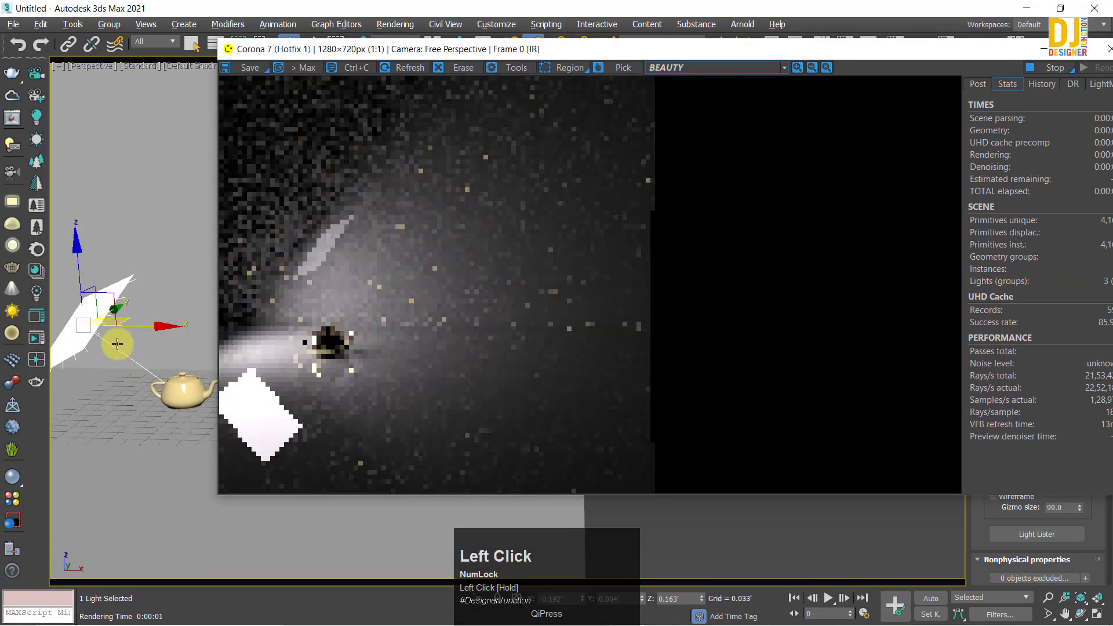
{"action": "middle_click_drag", "start_coordinate": [118, 343], "coordinate": [698, 69]}
{"action": "scroll", "coordinate": [174, 293], "scroll_direction": "up", "scroll_amount": 1}
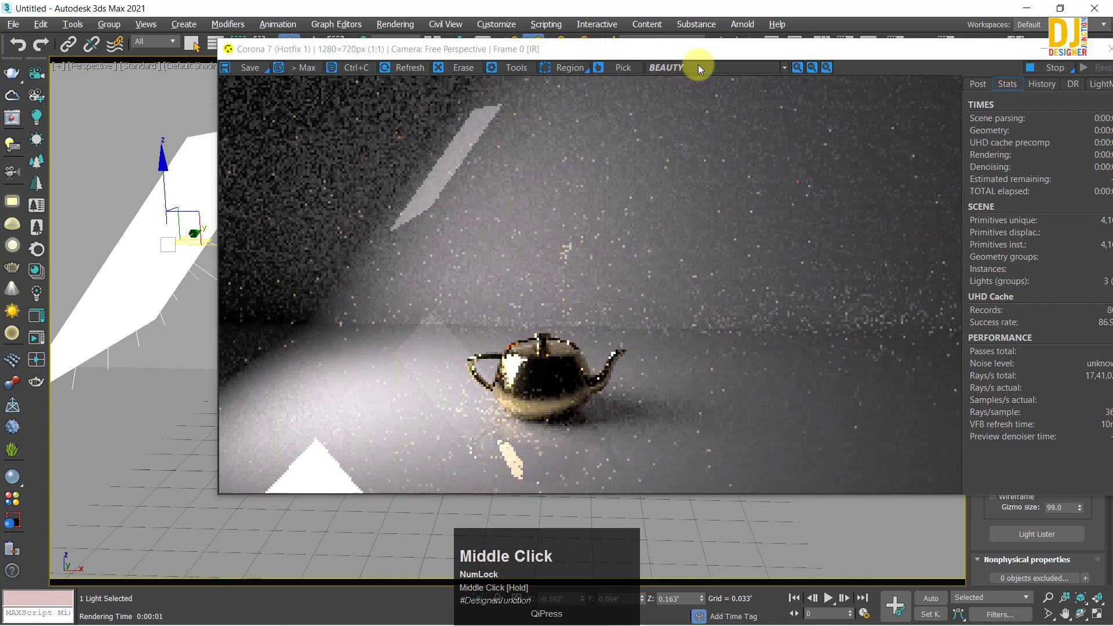
{"action": "left_click_drag", "start_coordinate": [642, 51], "coordinate": [317, 65]}
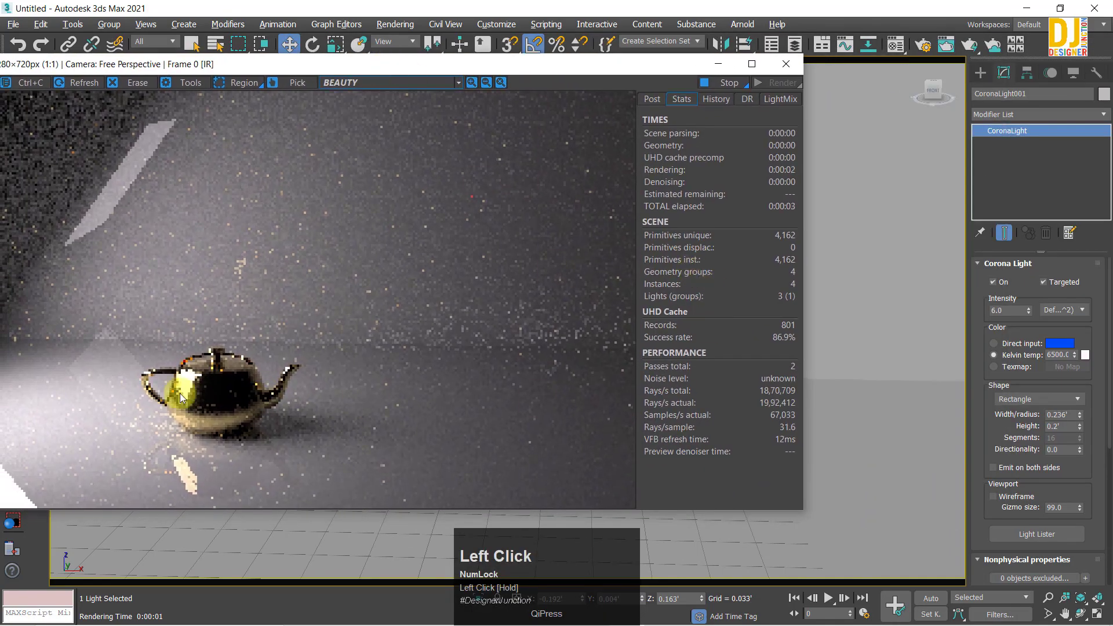
Compare the teapot's render with the light's Visible in reflections option off and on, and leave it on.
{"action": "left_click_drag", "start_coordinate": [1026, 427], "coordinate": [1017, 324]}
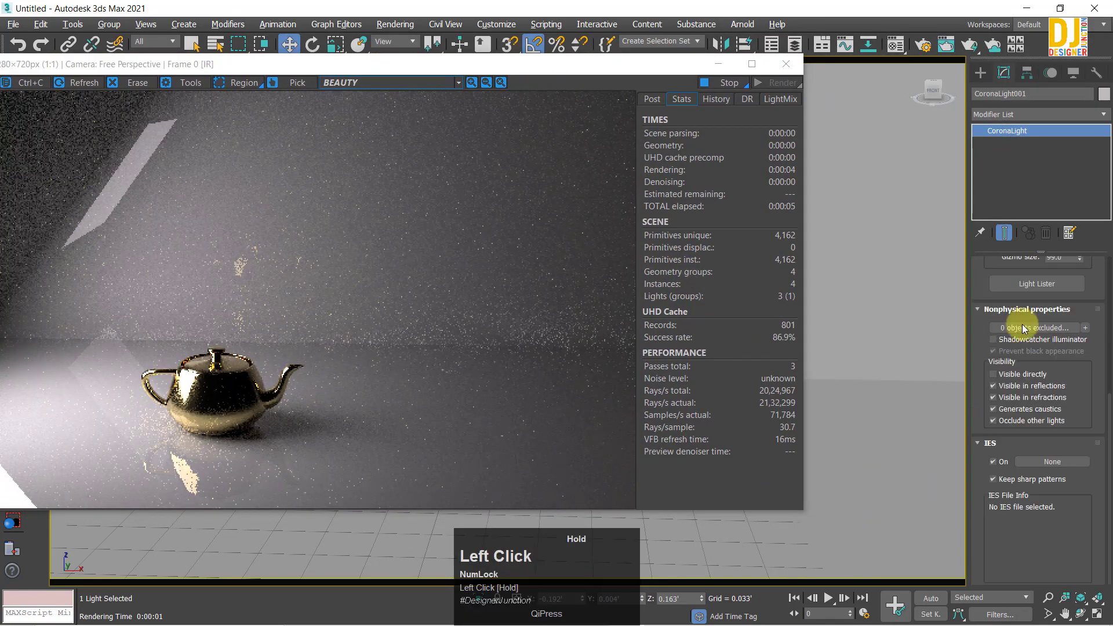
{"action": "scroll", "coordinate": [109, 366], "scroll_direction": "up", "scroll_amount": 1}
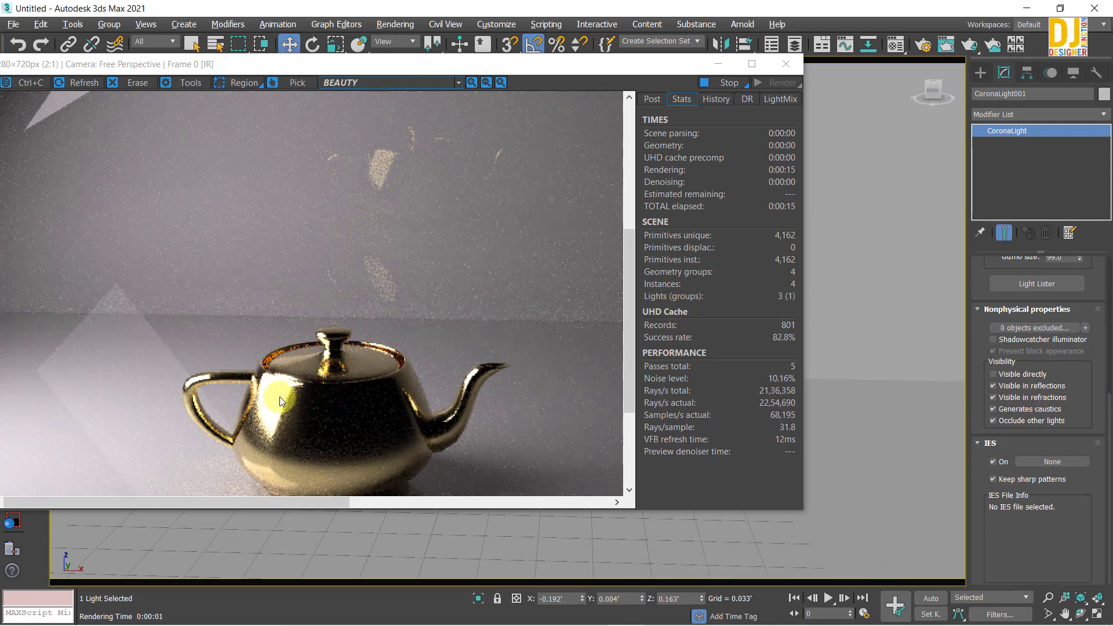
{"action": "left_click", "coordinate": [999, 386]}
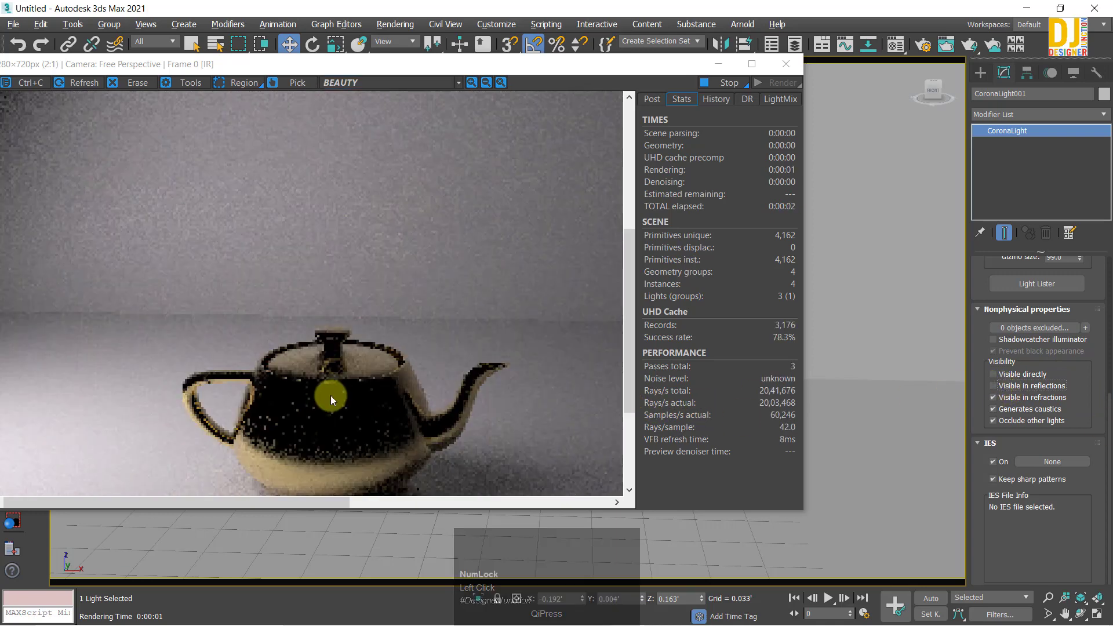
{"action": "scroll", "coordinate": [116, 365], "scroll_direction": "down", "scroll_amount": 1}
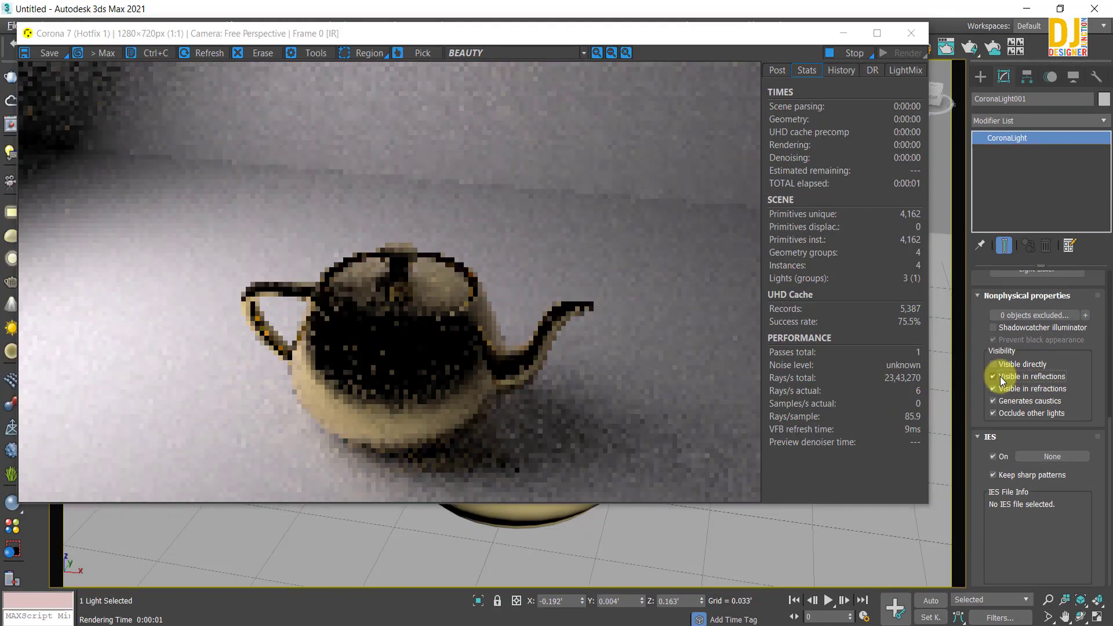
{"action": "left_click", "coordinate": [999, 377]}
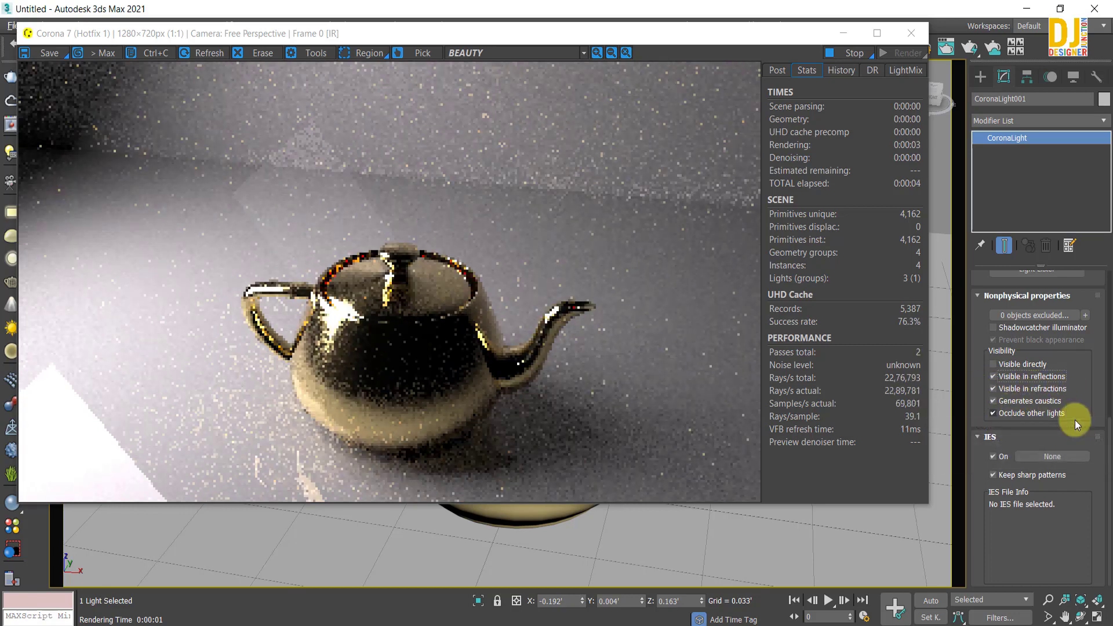
{"action": "left_click", "coordinate": [997, 374]}
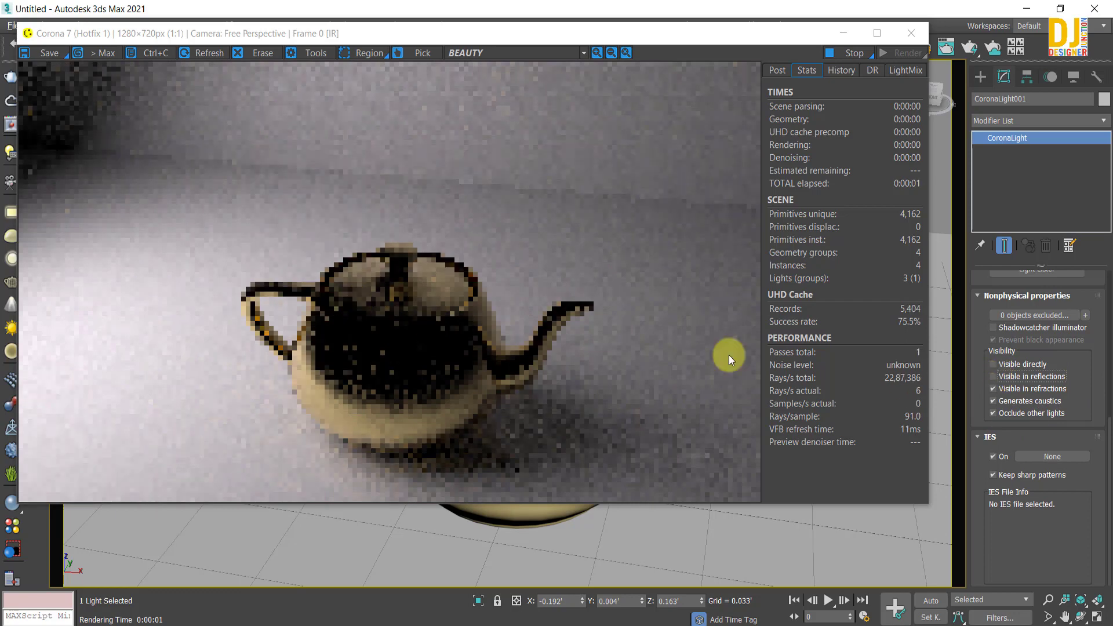
{"action": "left_click", "coordinate": [993, 376]}
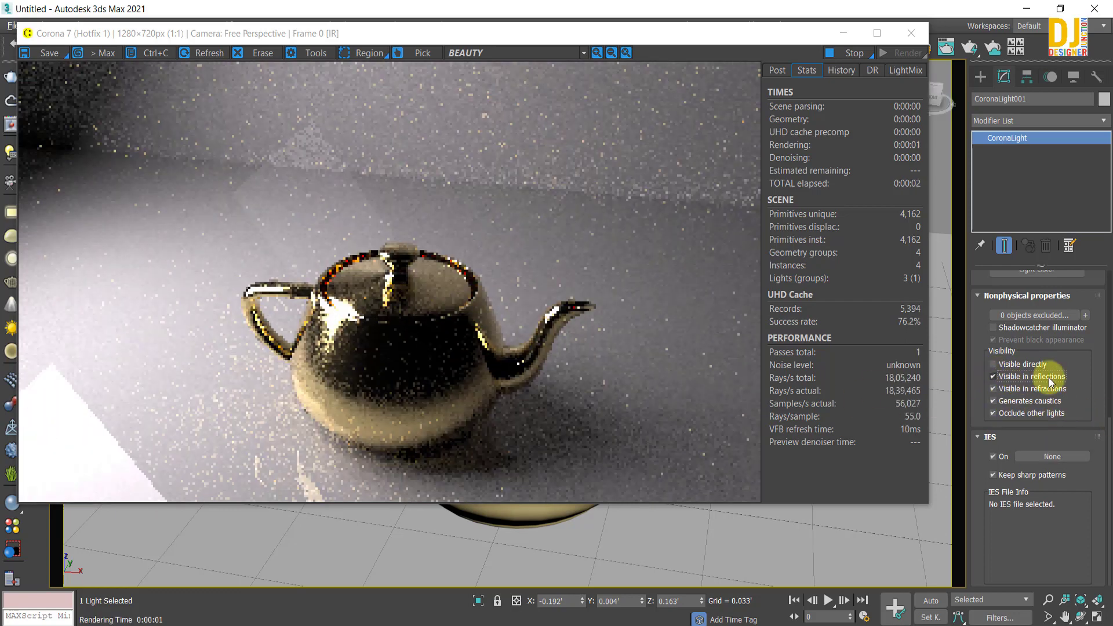
Compare the render while toggling the light's Visible in refractions, Generates caustics and Visible in reflections options, leaving all three on.
{"action": "left_click", "coordinate": [1001, 389]}
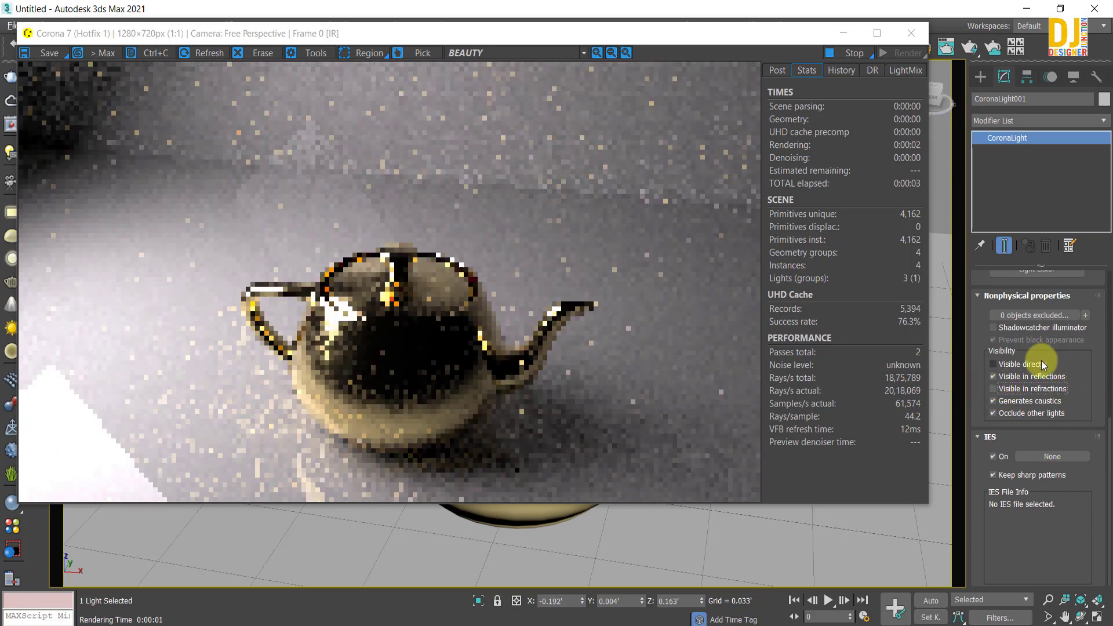
{"action": "left_click", "coordinate": [994, 388]}
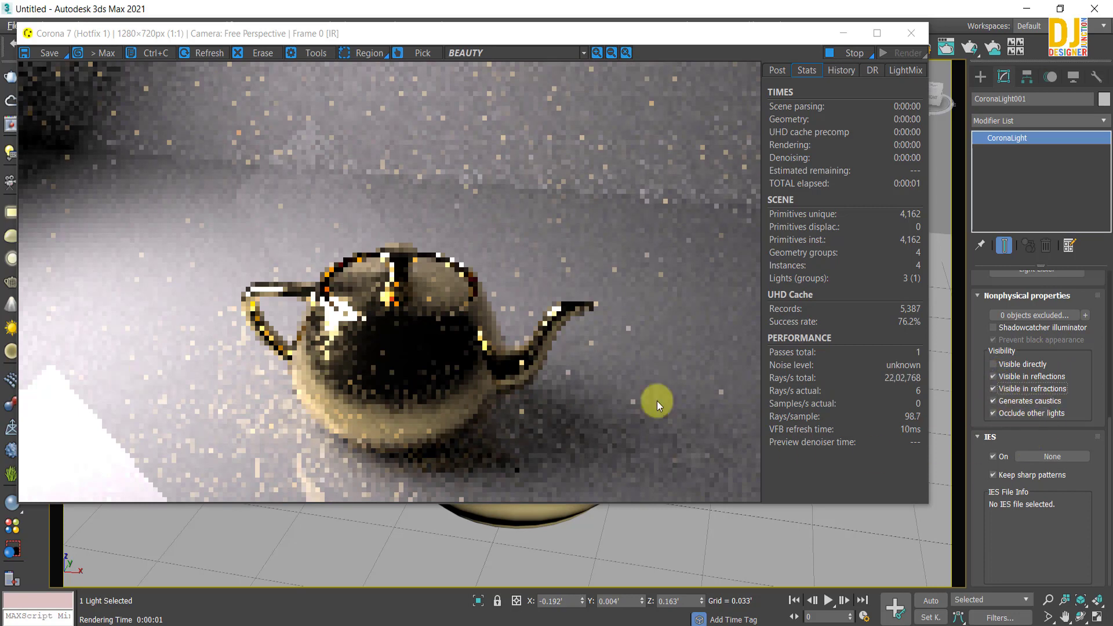
{"action": "left_click", "coordinate": [1004, 404]}
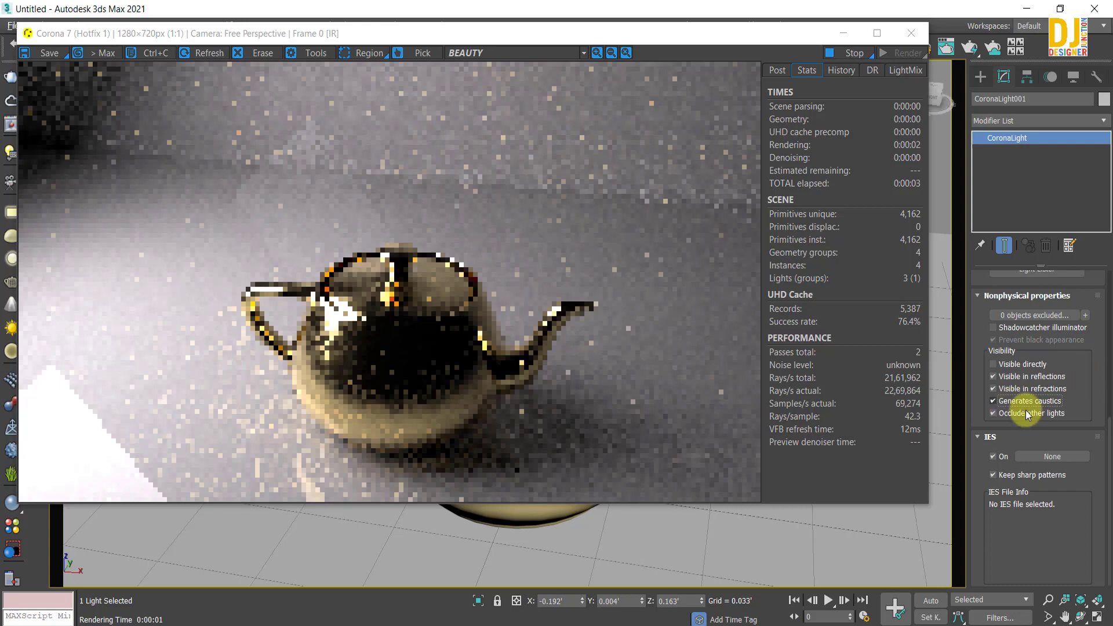
{"action": "left_click", "coordinate": [1016, 402]}
{"action": "left_click", "coordinate": [1007, 377]}
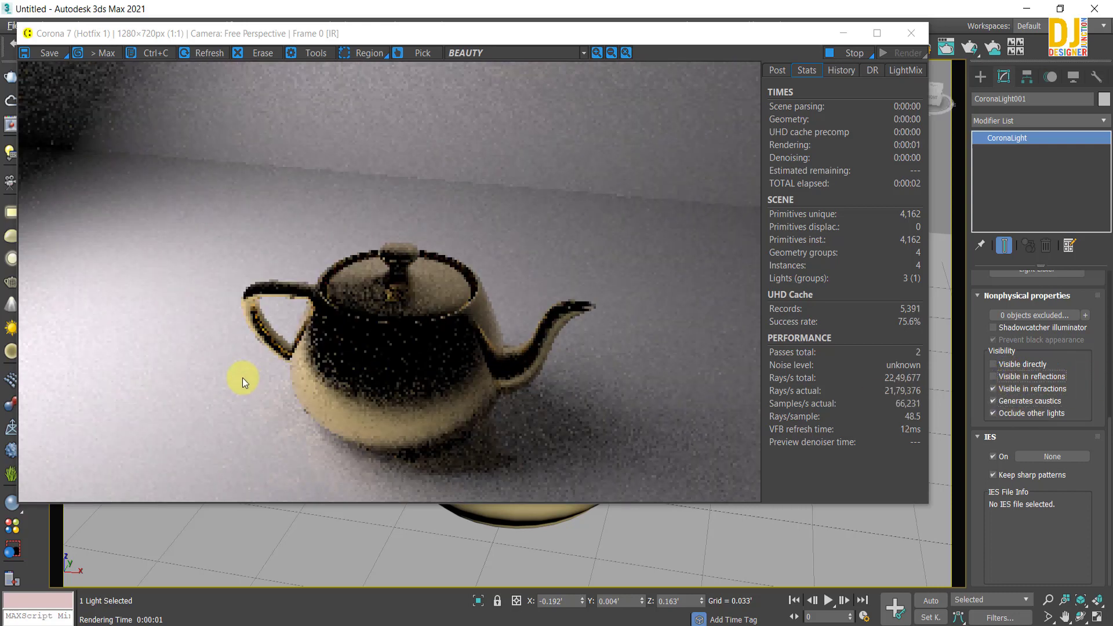
{"action": "left_click", "coordinate": [1033, 377]}
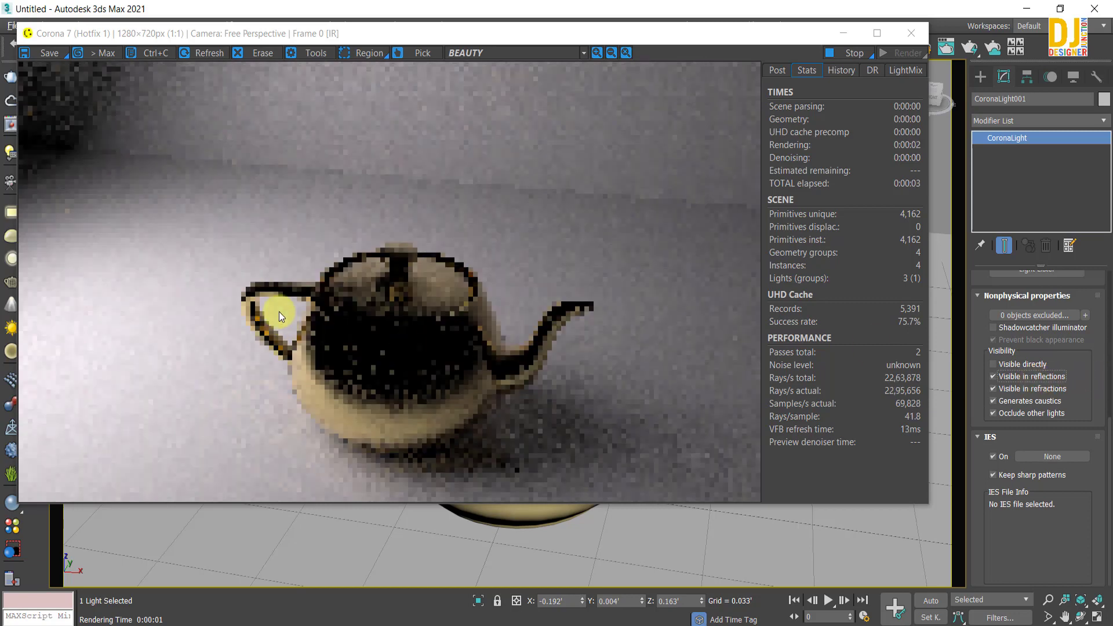
Exclude Teapot001 from the light's illumination and check the result in the interactive render.
{"action": "mouse_move", "coordinate": [1071, 355]}
{"action": "left_mouse_down"}
{"action": "mouse_move", "coordinate": [1058, 547]}
{"action": "mouse_move", "coordinate": [1057, 365]}
{"action": "left_mouse_up"}
{"action": "scroll", "coordinate": [1088, 410], "scroll_direction": "up", "scroll_amount": 3}
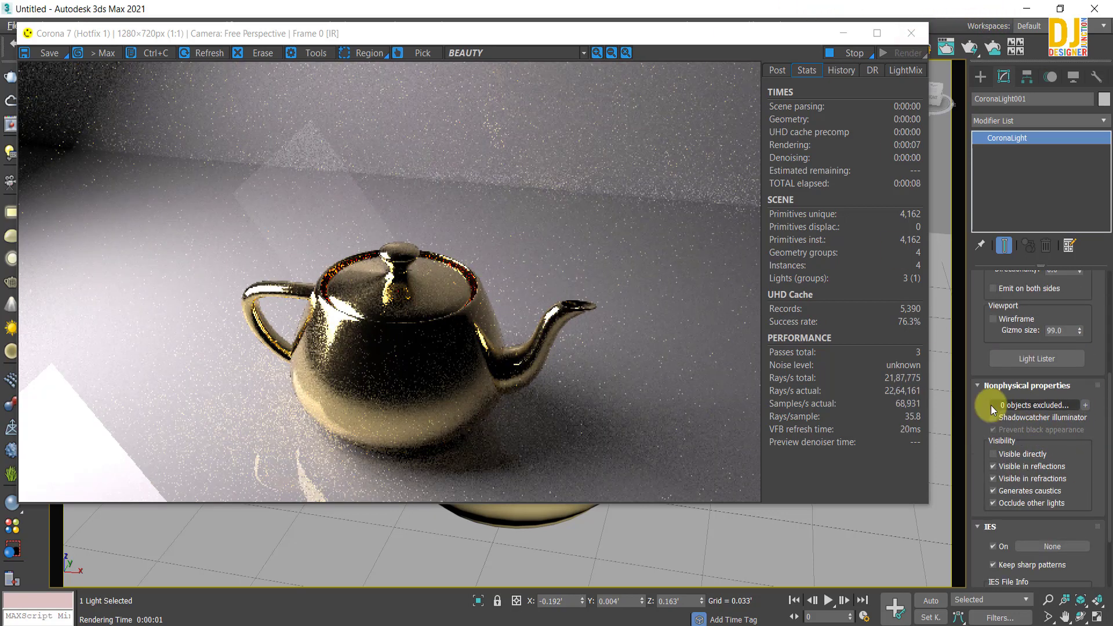
{"action": "left_click", "coordinate": [1049, 406]}
{"action": "left_click_drag", "start_coordinate": [511, 141], "coordinate": [684, 101]}
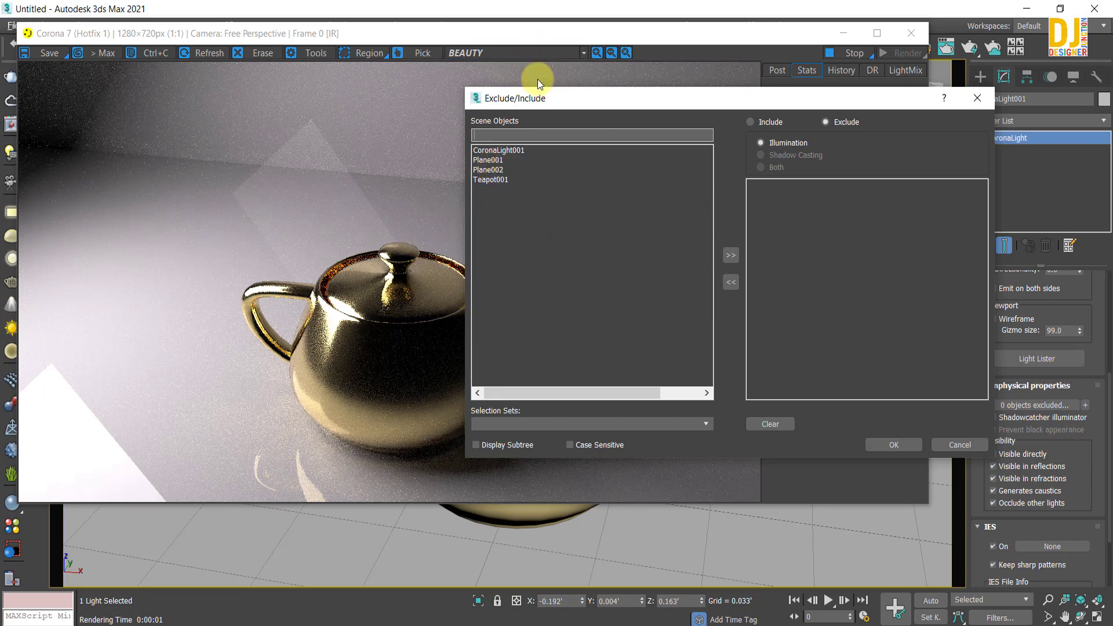
{"action": "left_click_drag", "start_coordinate": [536, 99], "coordinate": [505, 80]}
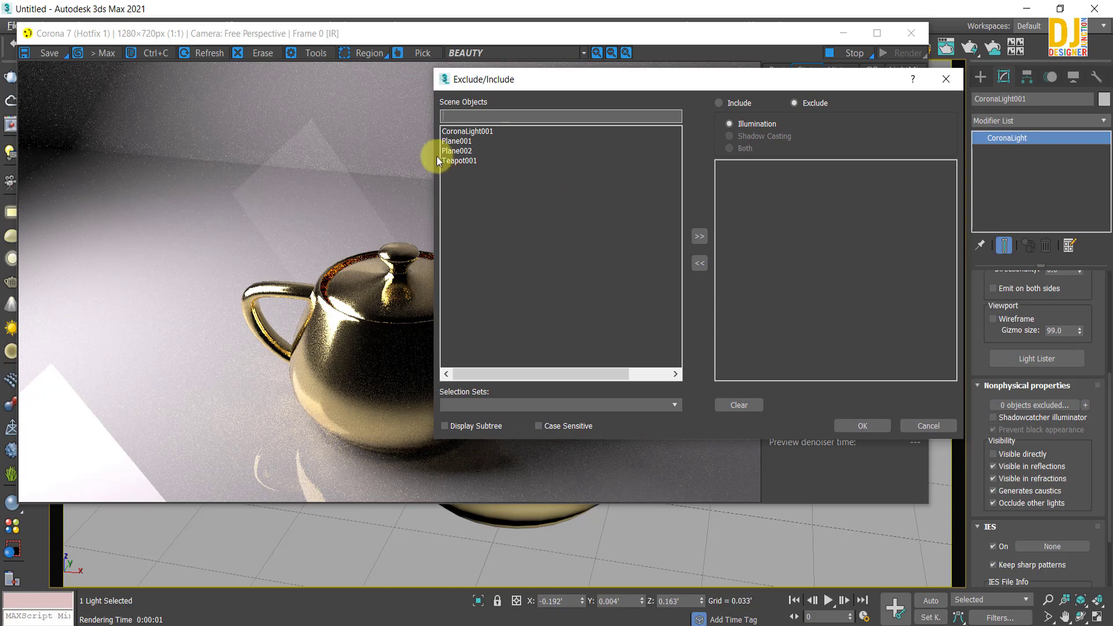
{"action": "left_click", "coordinate": [471, 162]}
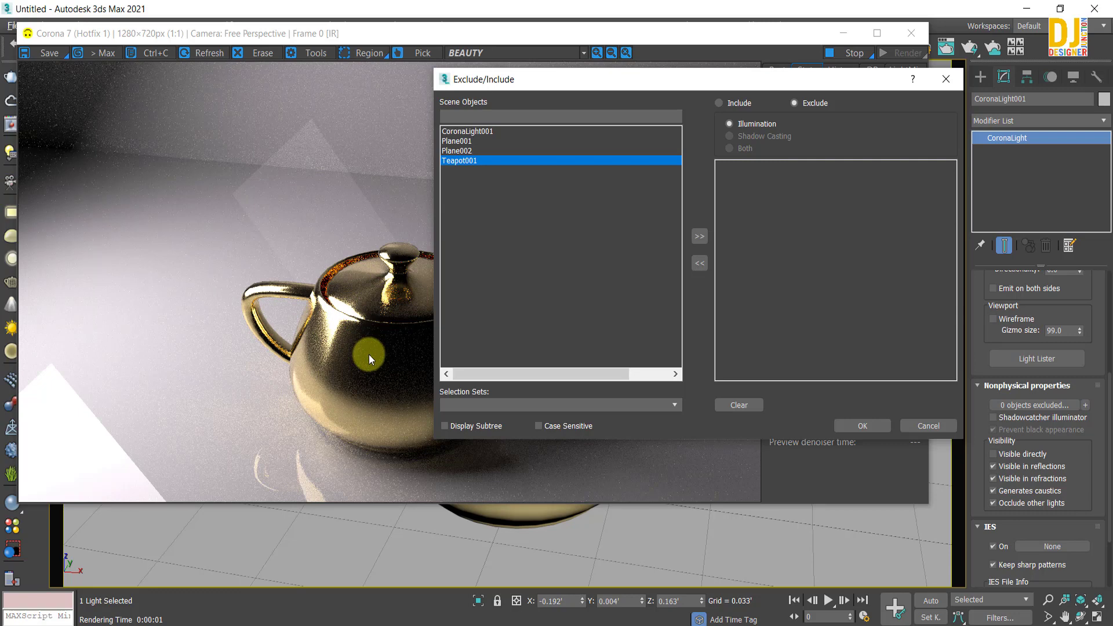
{"action": "left_click", "coordinate": [699, 235]}
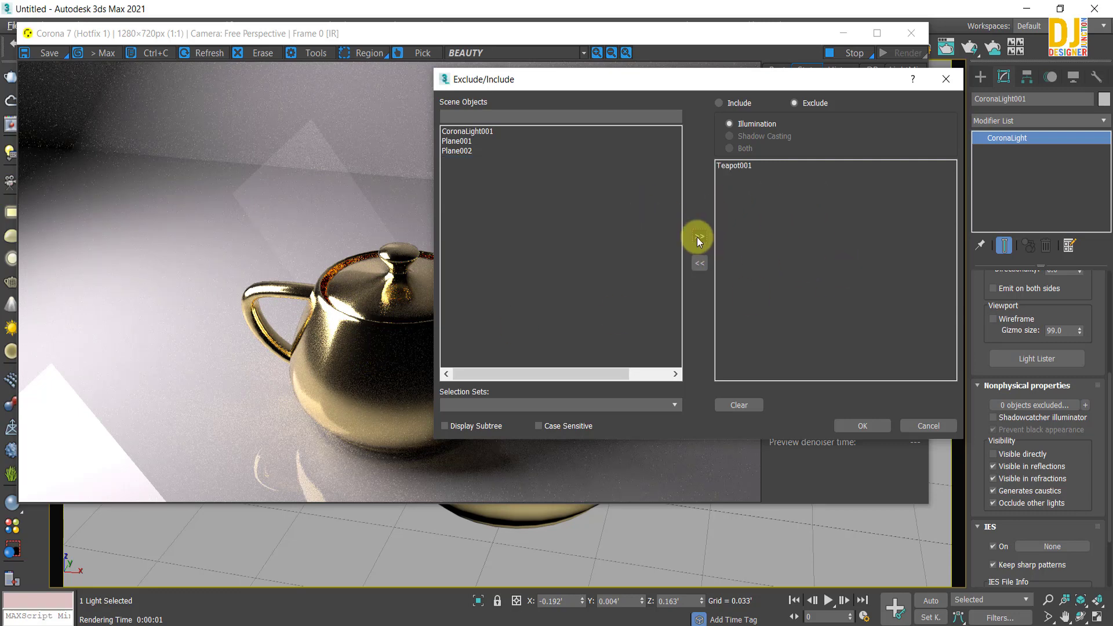
{"action": "left_click", "coordinate": [861, 426]}
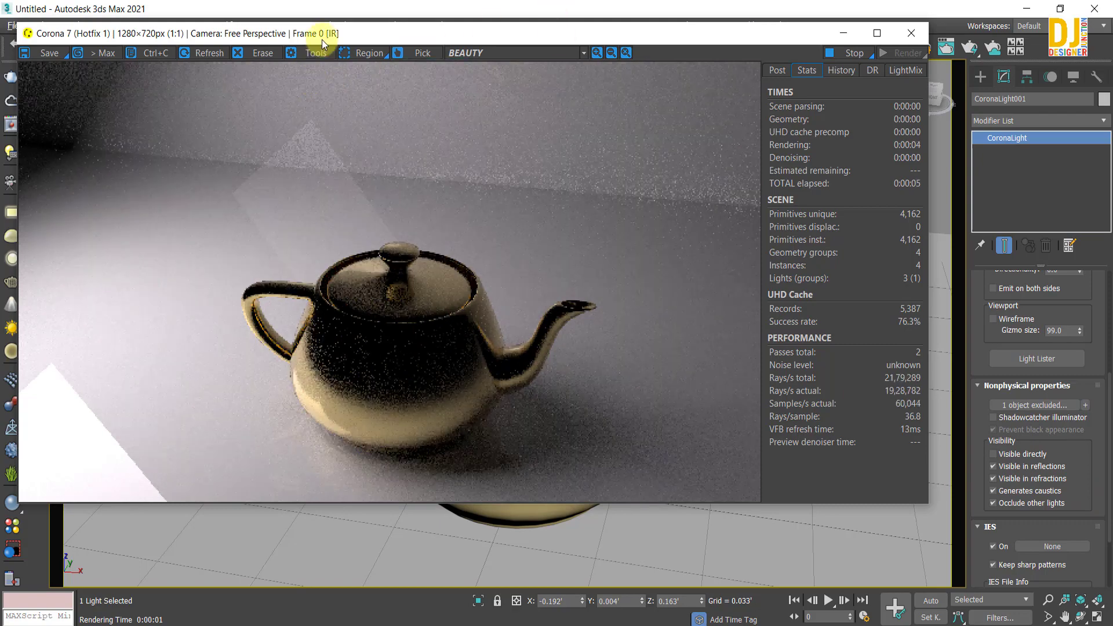
{"action": "left_click_drag", "start_coordinate": [322, 39], "coordinate": [301, 27]}
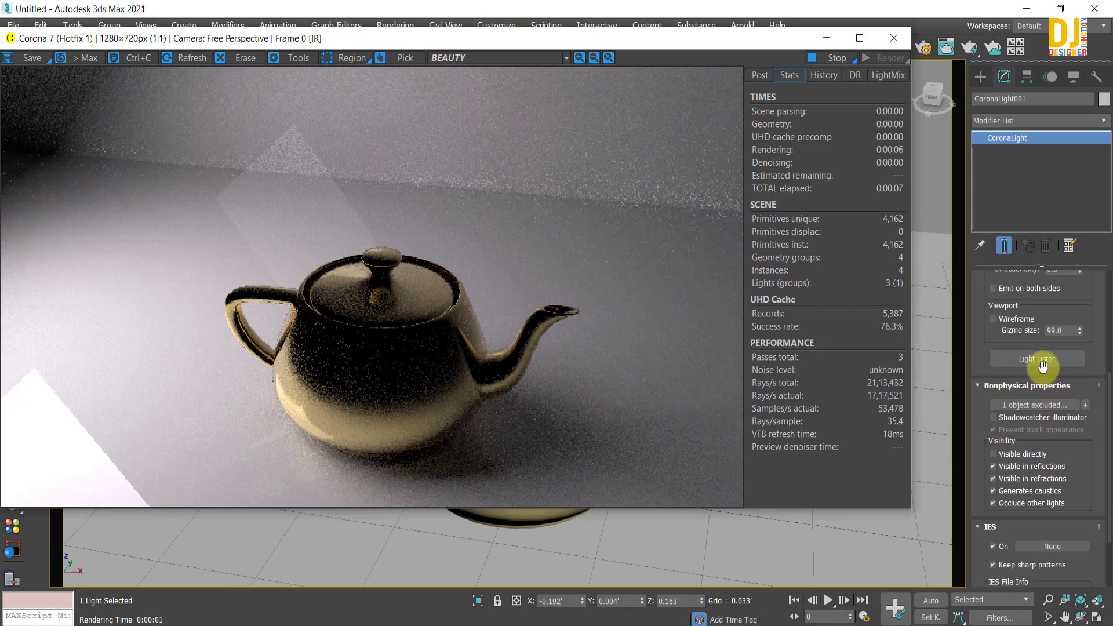
Remove Teapot001 from the light's exclusion list so it receives the light's illumination again.
{"action": "left_click", "coordinate": [1033, 406]}
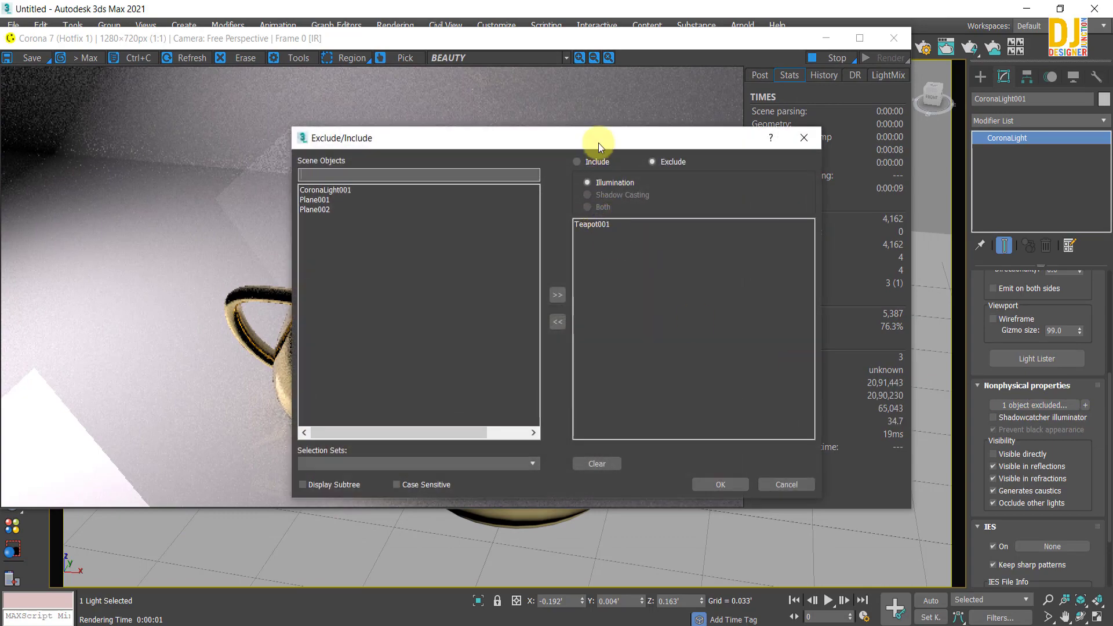
{"action": "left_click_drag", "start_coordinate": [599, 142], "coordinate": [884, 48]}
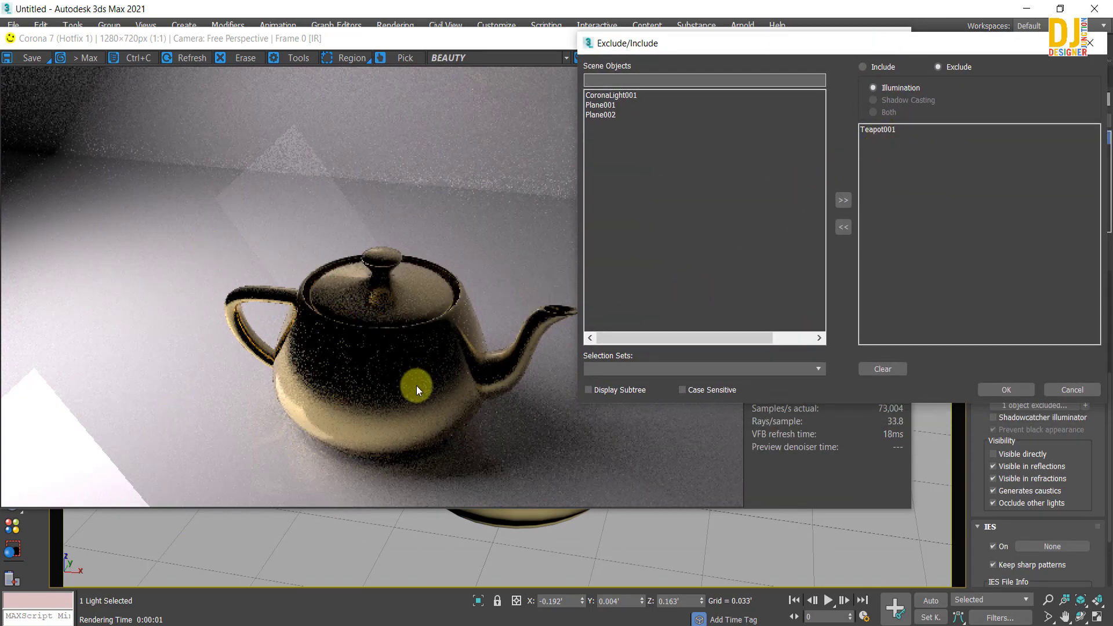
{"action": "left_click", "coordinate": [116, 409]}
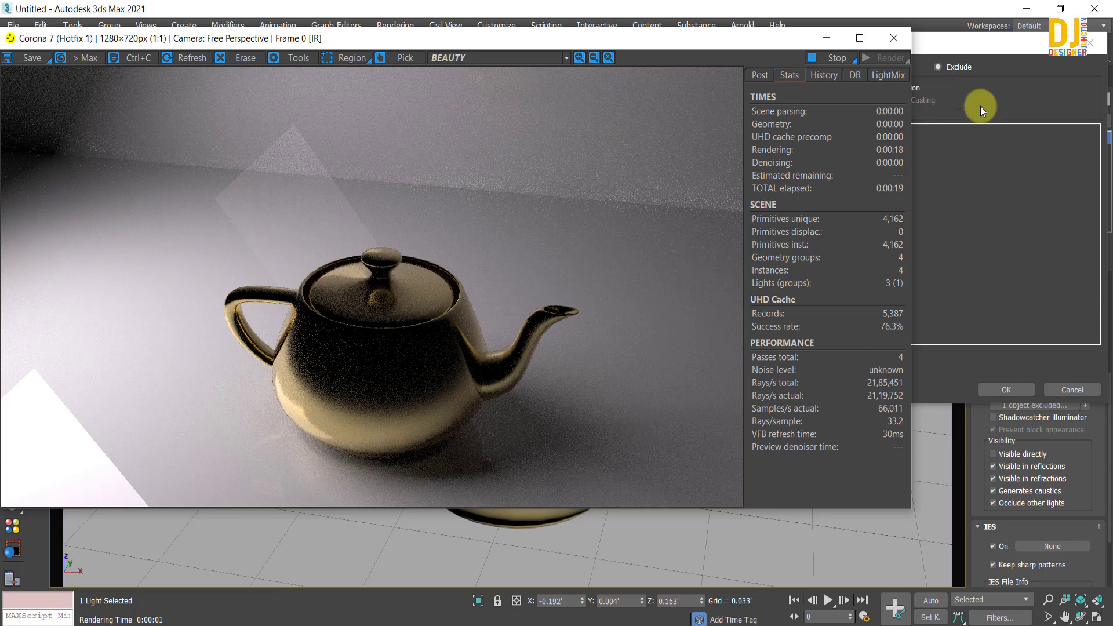
{"action": "left_click_drag", "start_coordinate": [979, 44], "coordinate": [912, 44]}
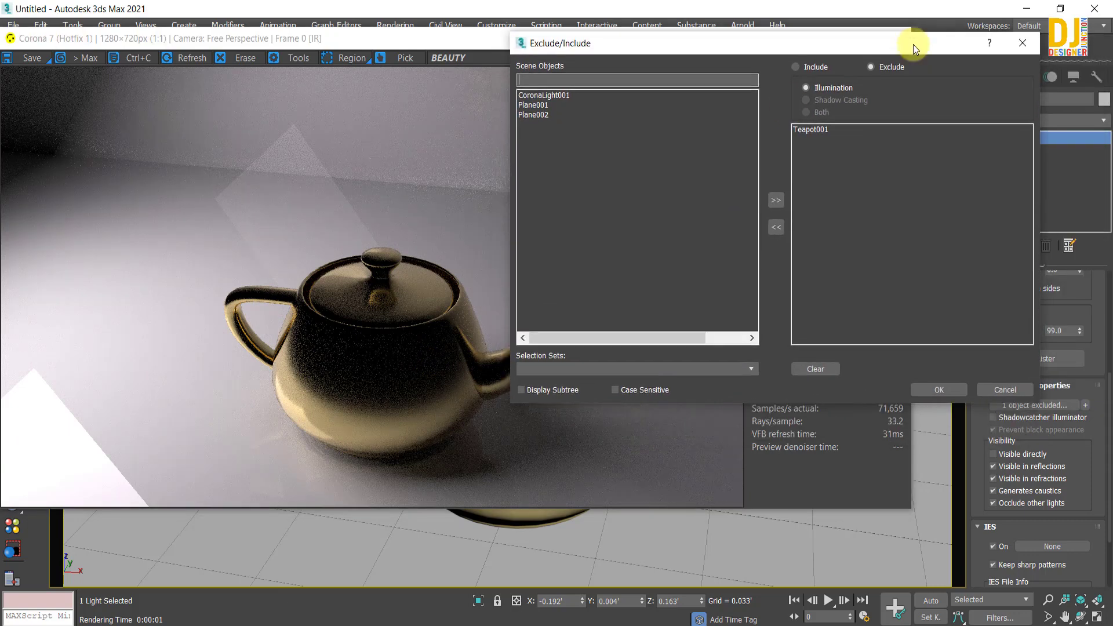
{"action": "left_click", "coordinate": [816, 132]}
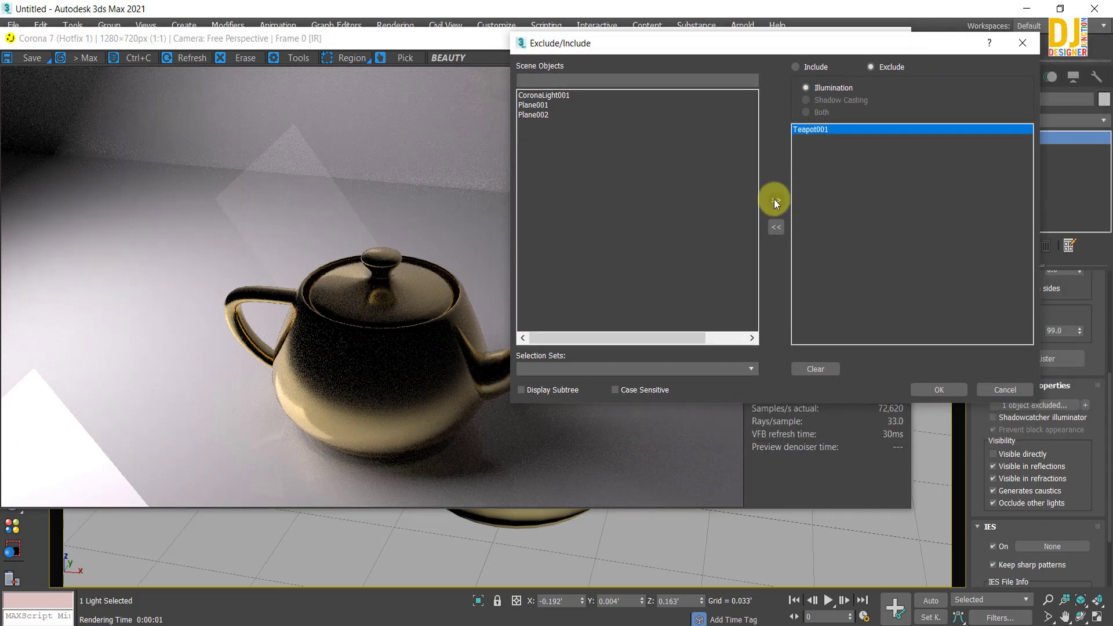
{"action": "left_click", "coordinate": [776, 227]}
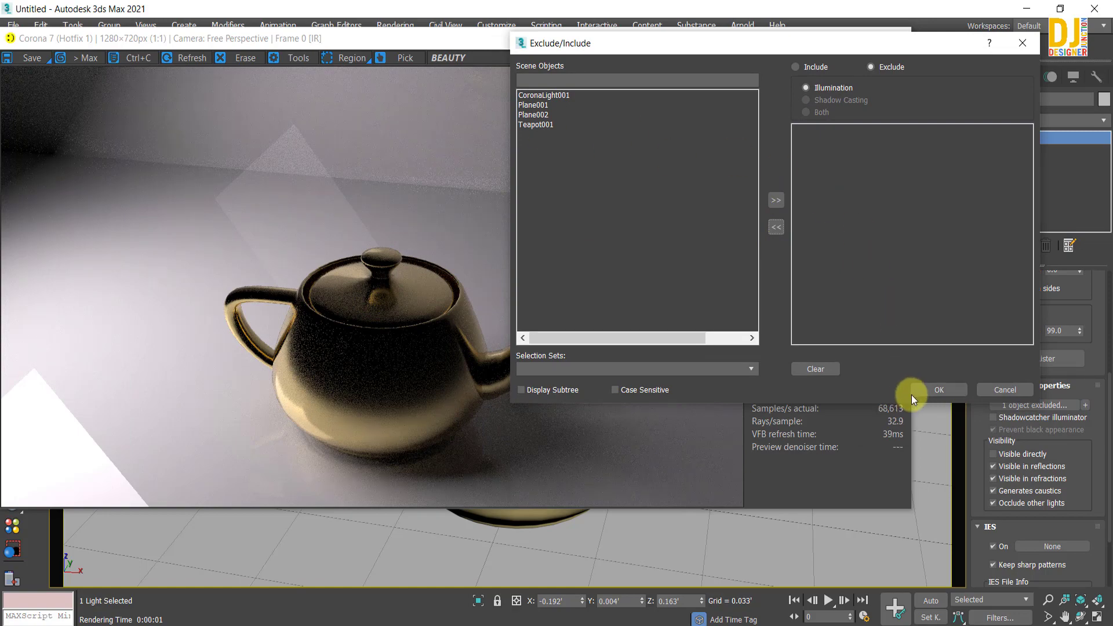
{"action": "left_click", "coordinate": [933, 392]}
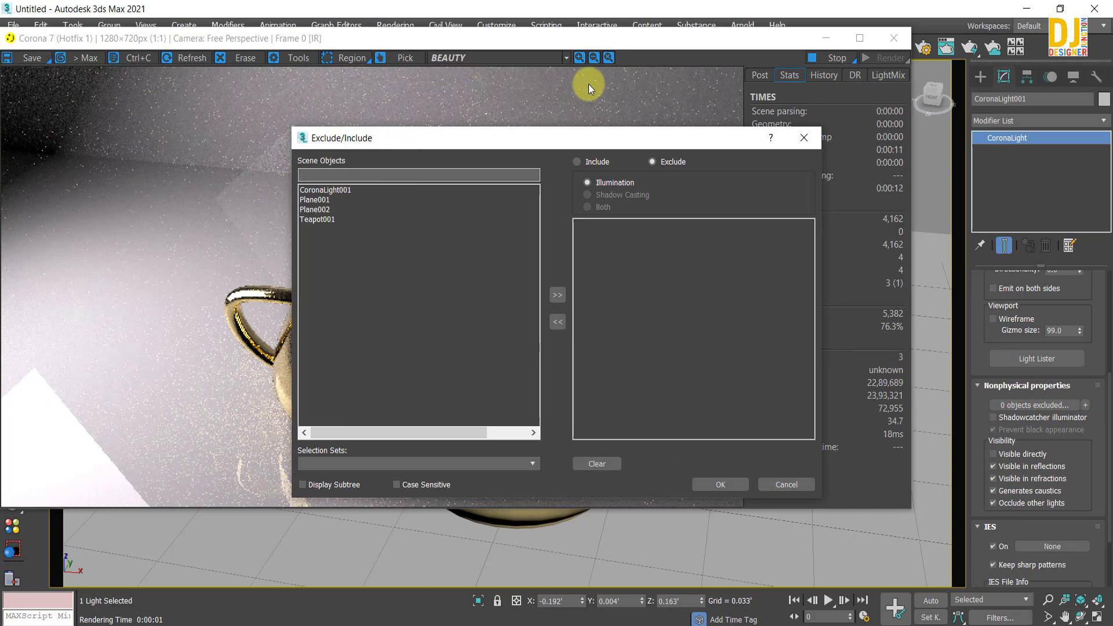
Exclude Plane001 and Plane002 from the light's illumination and check the result in the interactive render.
{"action": "left_click_drag", "start_coordinate": [552, 141], "coordinate": [728, 75]}
{"action": "left_click", "coordinate": [502, 134]}
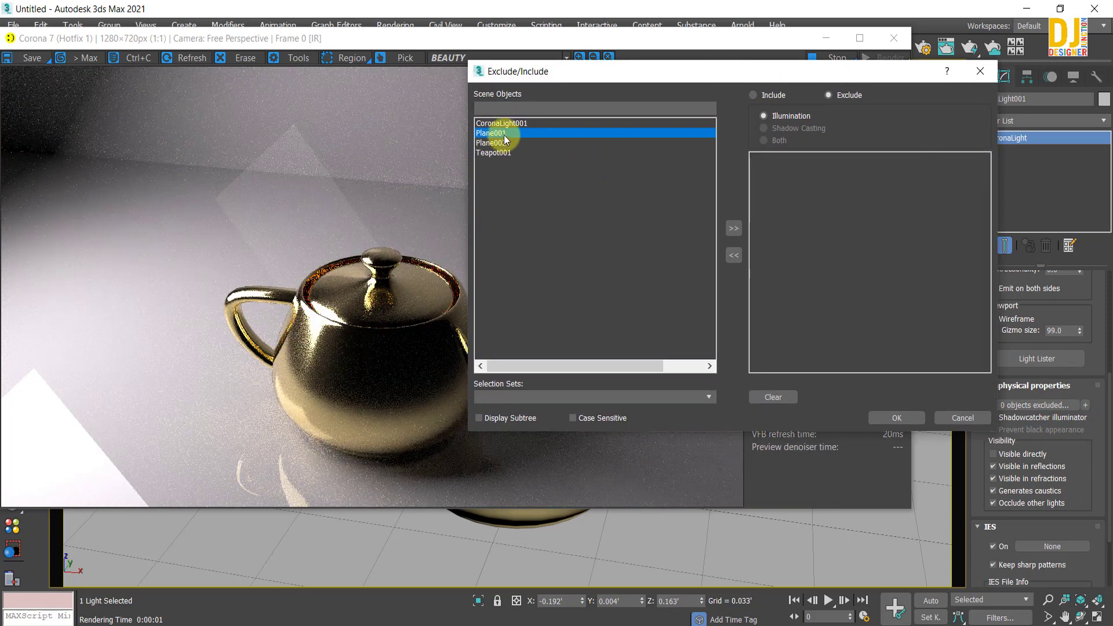
{"action": "left_click", "coordinate": [509, 144]}
{"action": "left_click", "coordinate": [501, 134]}
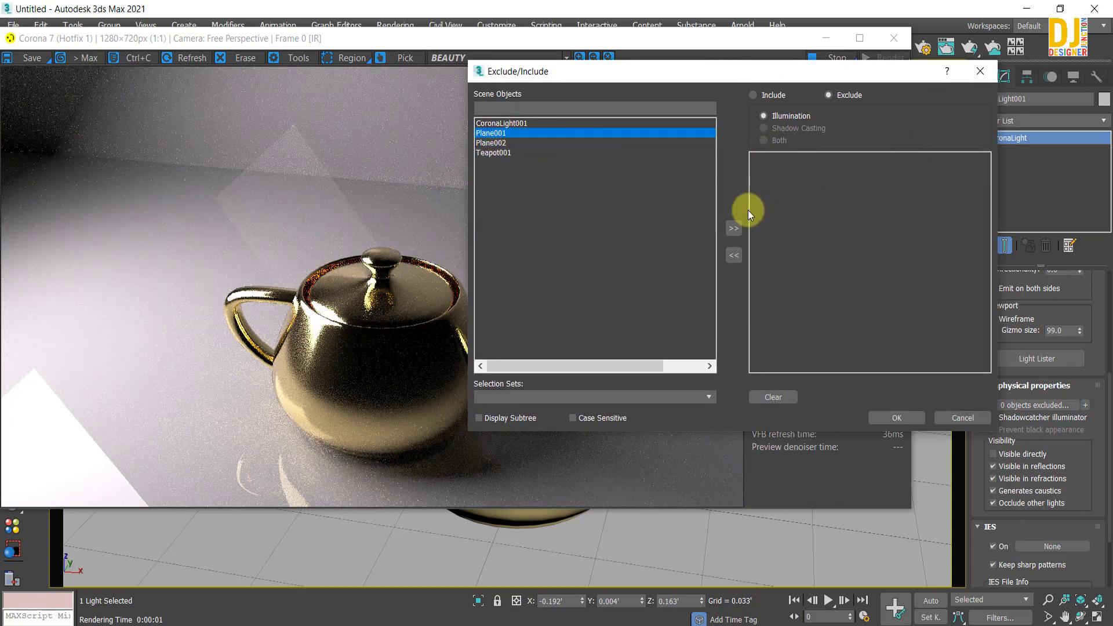
{"action": "left_click", "coordinate": [733, 227]}
{"action": "left_click", "coordinate": [495, 134]}
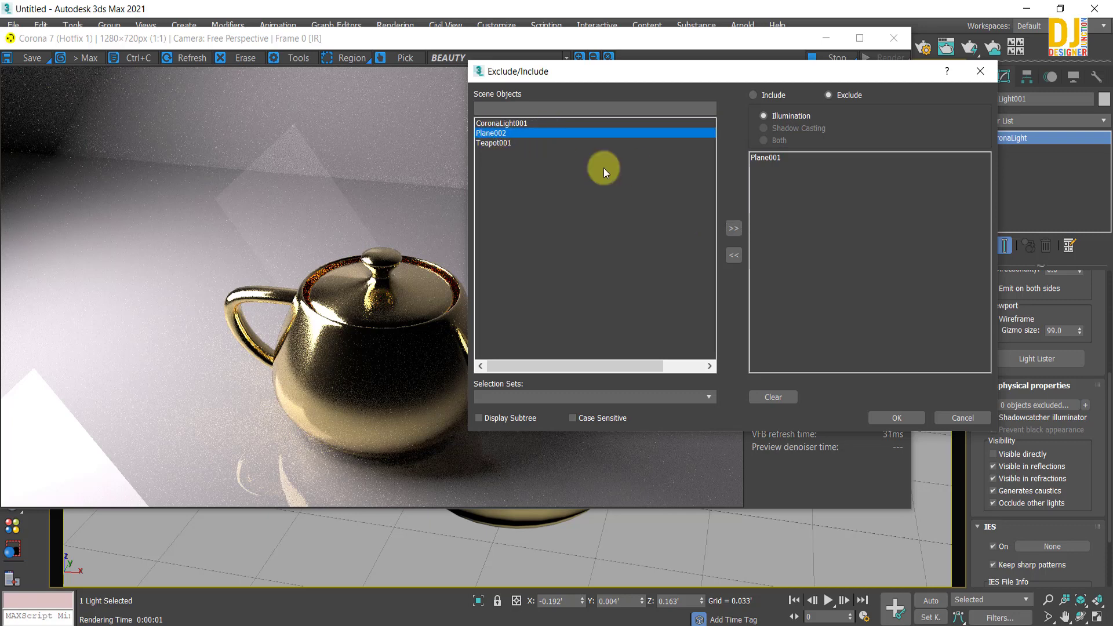
{"action": "left_click", "coordinate": [732, 230]}
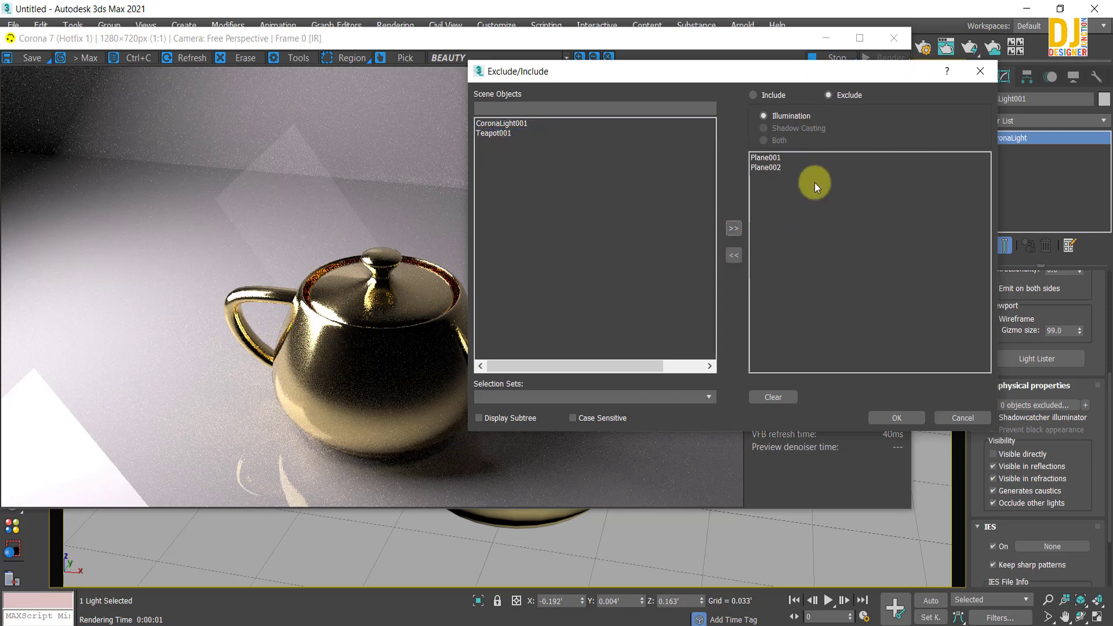
{"action": "left_click", "coordinate": [891, 417]}
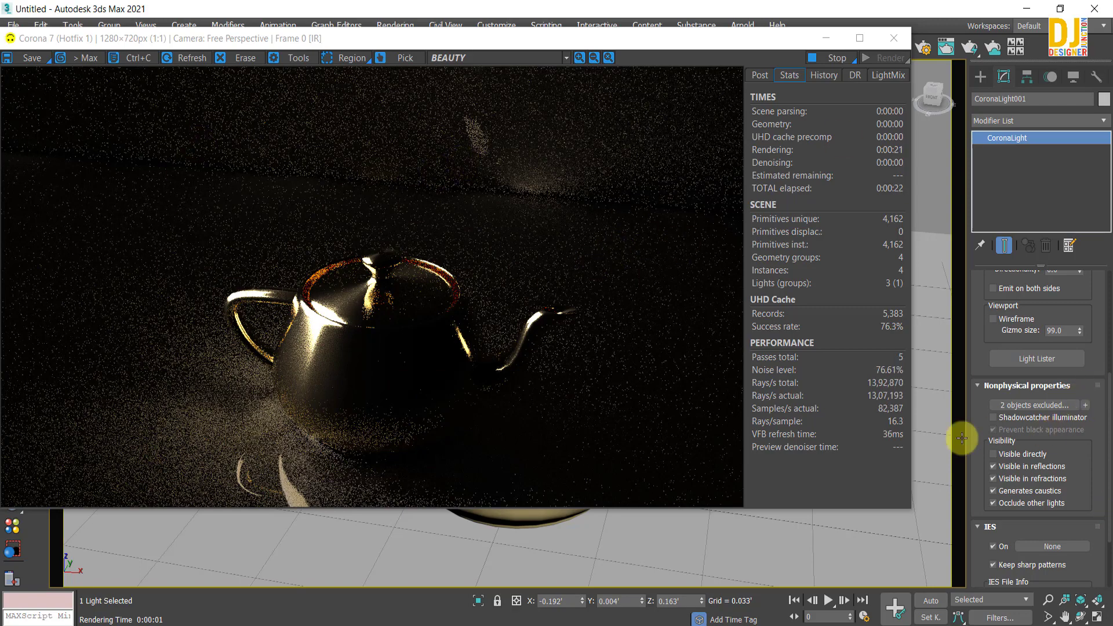
Remove Plane001 and Plane002 from the light's exclusion list and check that list again.
{"action": "left_click", "coordinate": [1008, 421]}
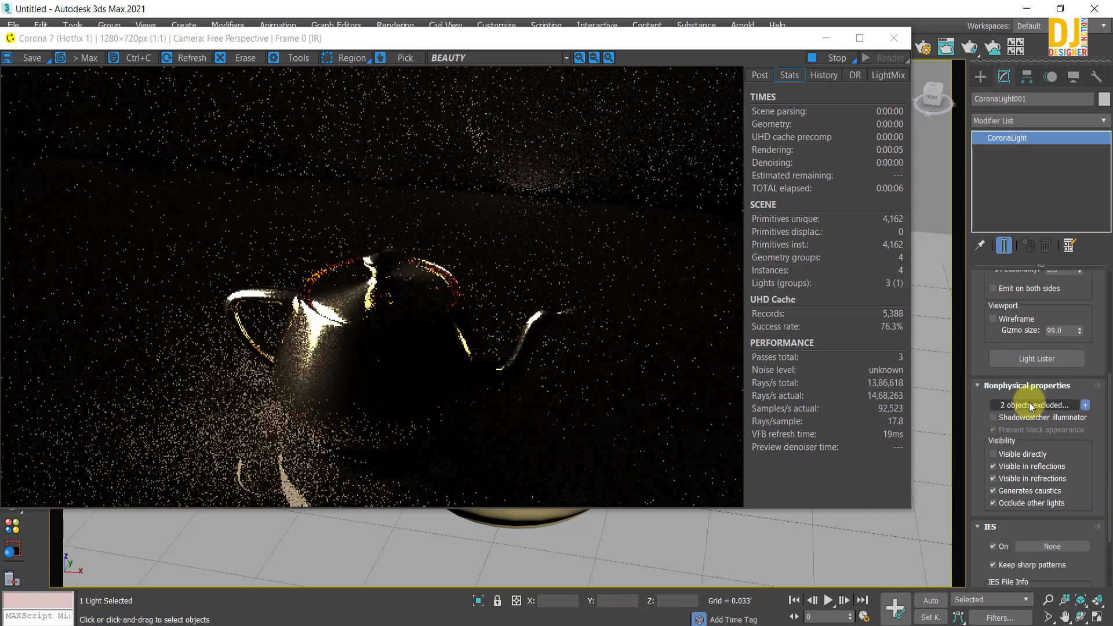
{"action": "left_click", "coordinate": [1032, 405]}
{"action": "left_click_drag", "start_coordinate": [510, 141], "coordinate": [756, 65]}
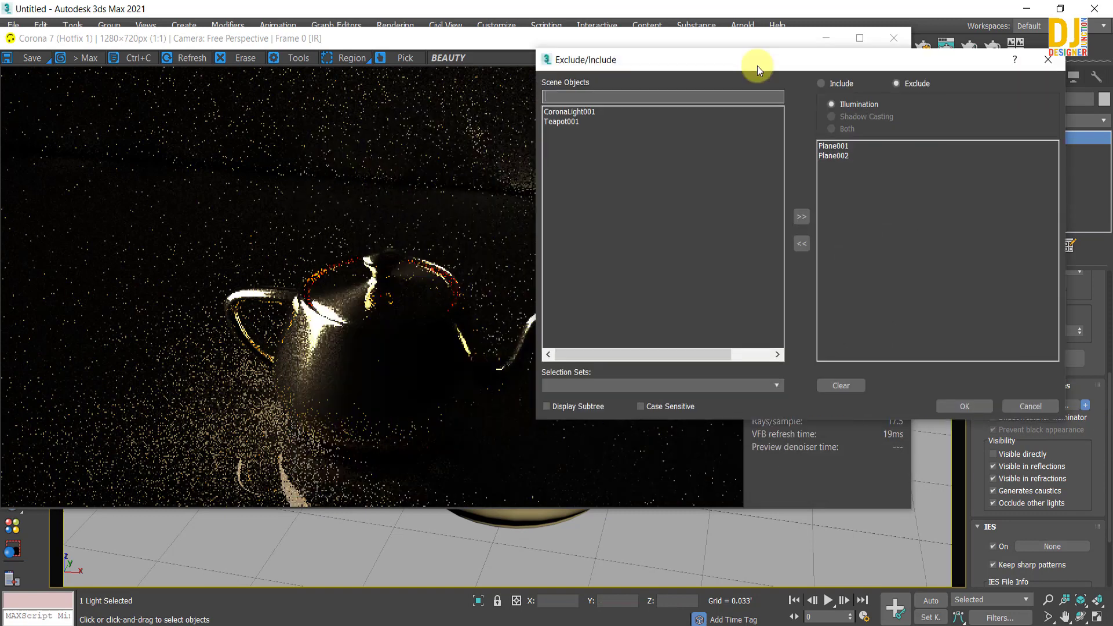
{"action": "left_click", "coordinate": [822, 145]}
{"action": "left_click", "coordinate": [831, 156], "text": "shift"}
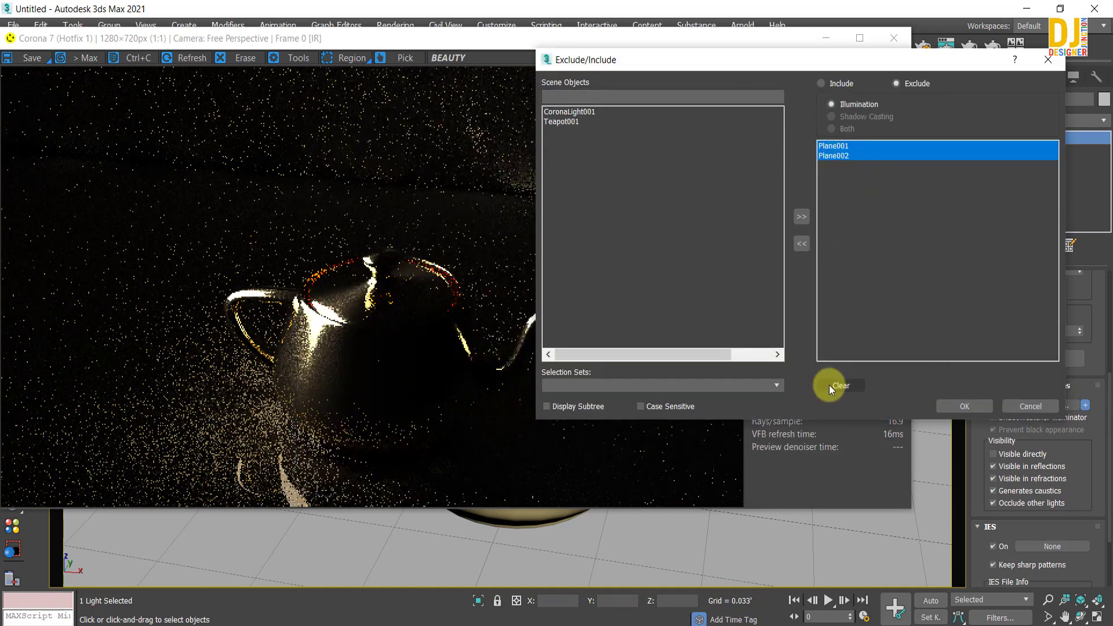
{"action": "left_click", "coordinate": [796, 242]}
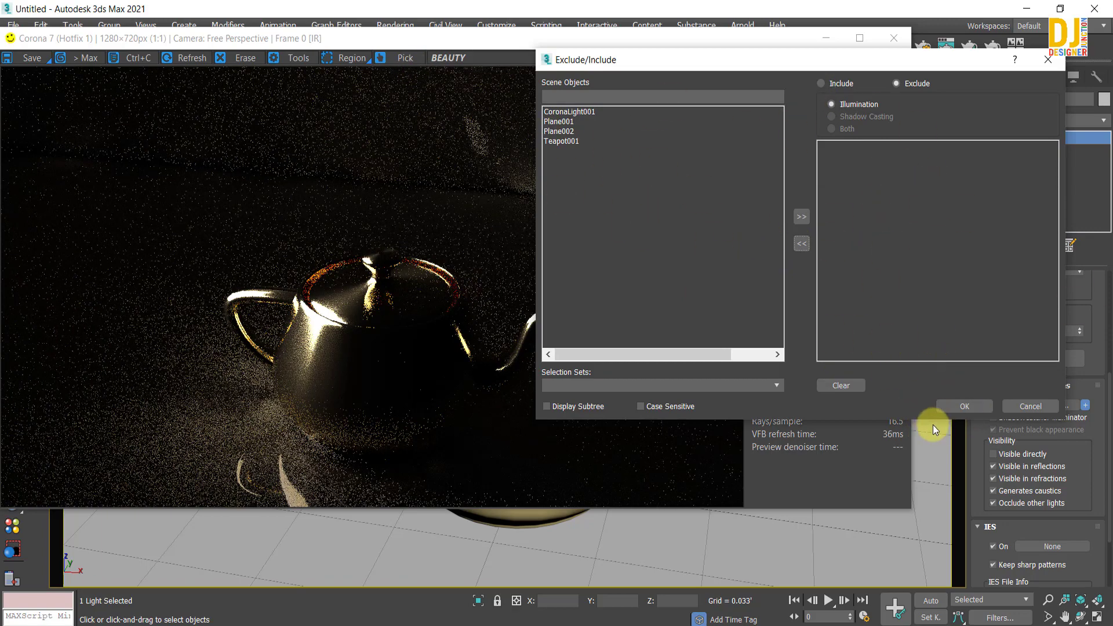
{"action": "left_click", "coordinate": [959, 406]}
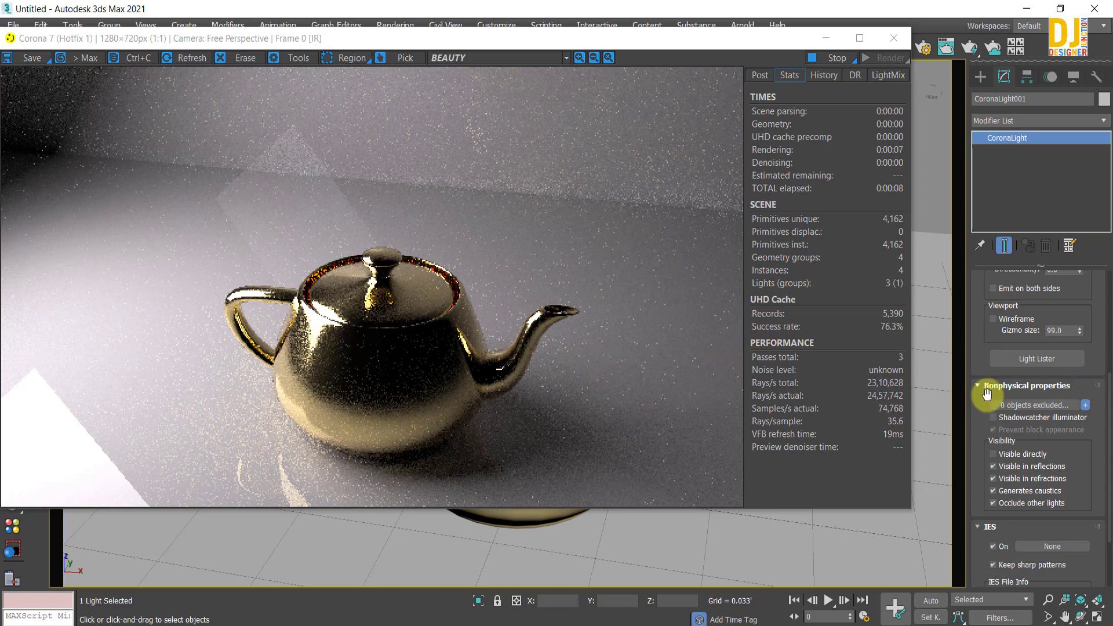
{"action": "left_click", "coordinate": [1048, 405]}
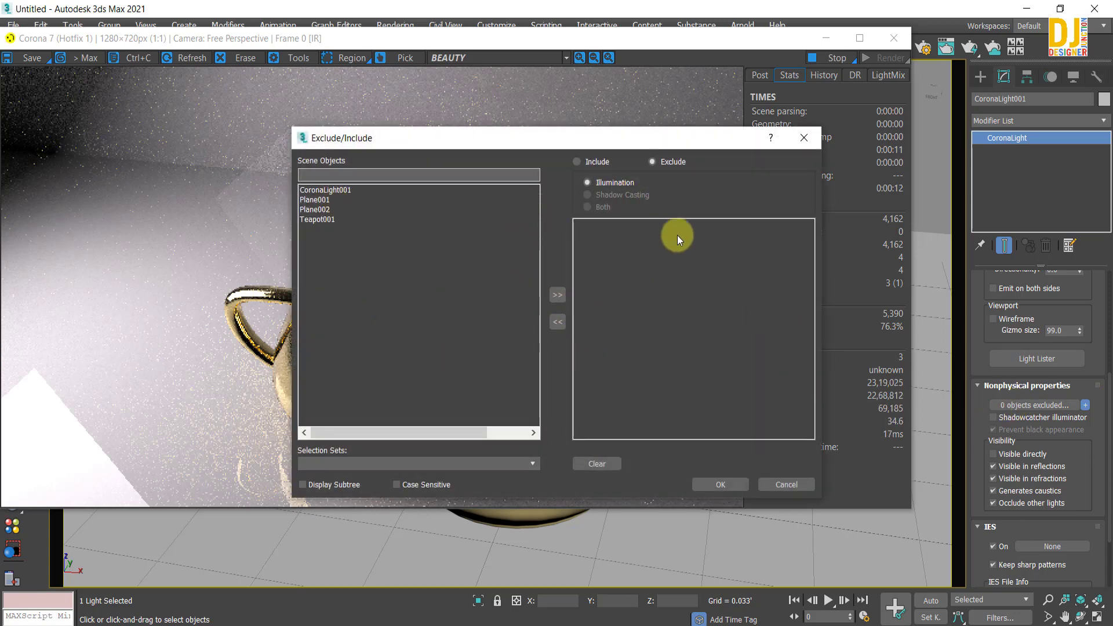
{"action": "left_click", "coordinate": [805, 139]}
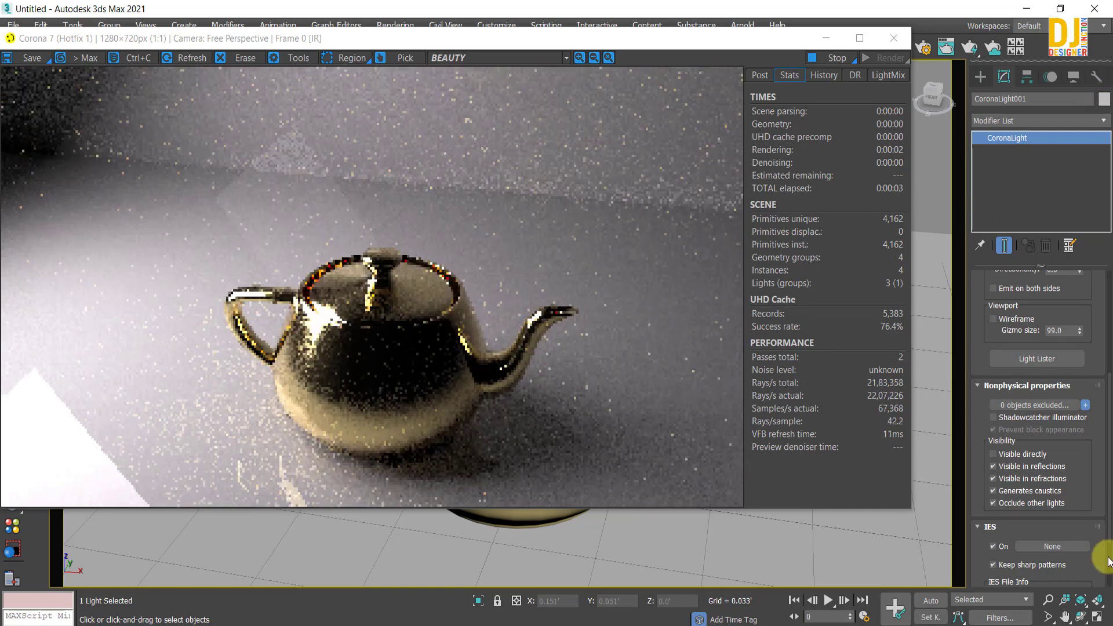
View the light and teapot from above in the interactive render and raise the light's directionality to 0.98.
{"action": "left_click_drag", "start_coordinate": [731, 38], "coordinate": [658, 357]}
{"action": "left_click_drag", "start_coordinate": [1078, 298], "coordinate": [1092, 394]}
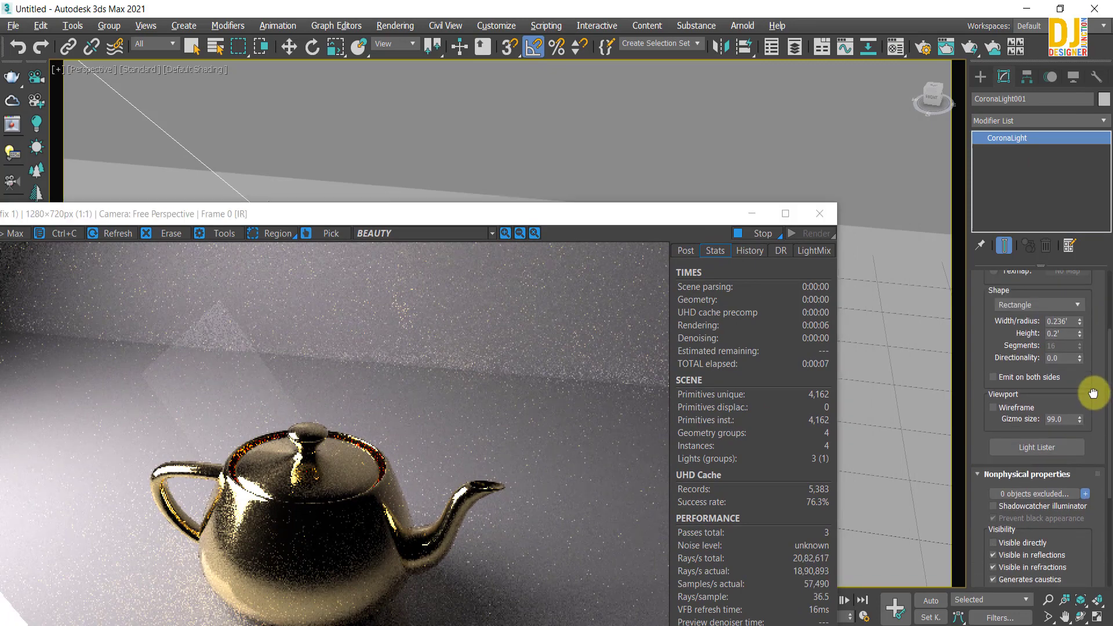
{"action": "left_click_drag", "start_coordinate": [1090, 326], "coordinate": [1096, 428]}
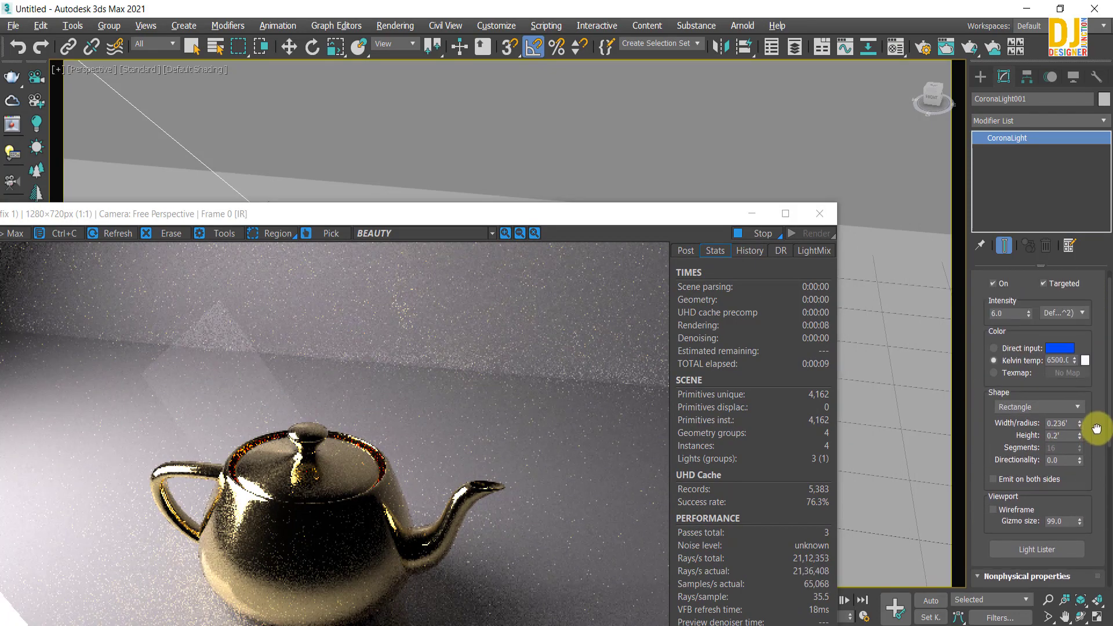
{"action": "left_click_drag", "start_coordinate": [596, 216], "coordinate": [711, 95]}
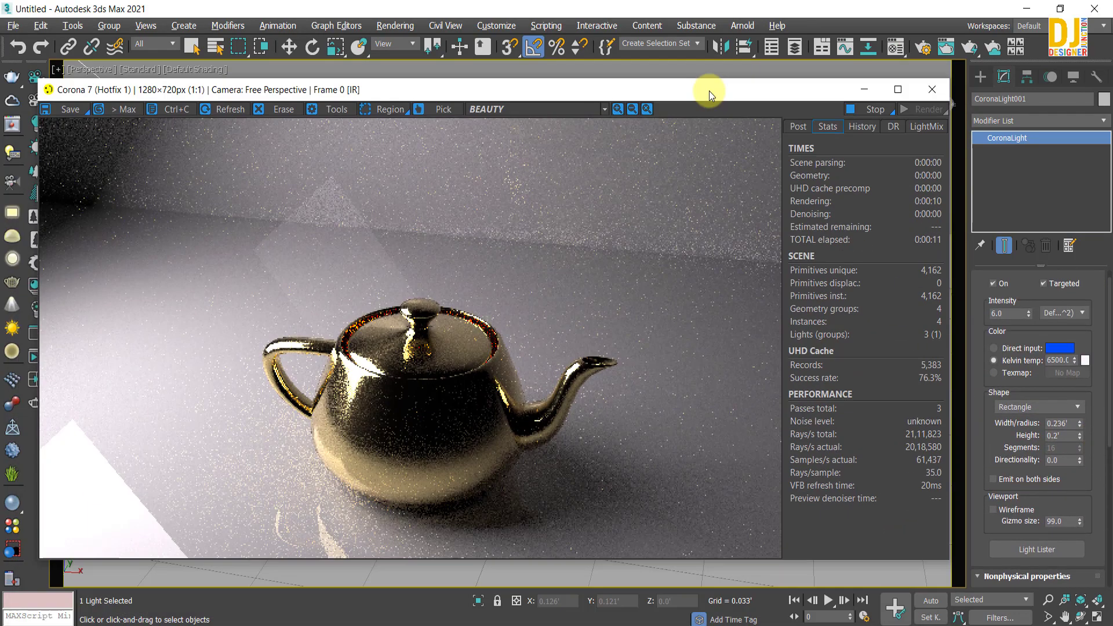
{"action": "left_click_drag", "start_coordinate": [568, 91], "coordinate": [593, 532]}
{"action": "scroll", "coordinate": [469, 236], "scroll_direction": "down", "scroll_amount": 5}
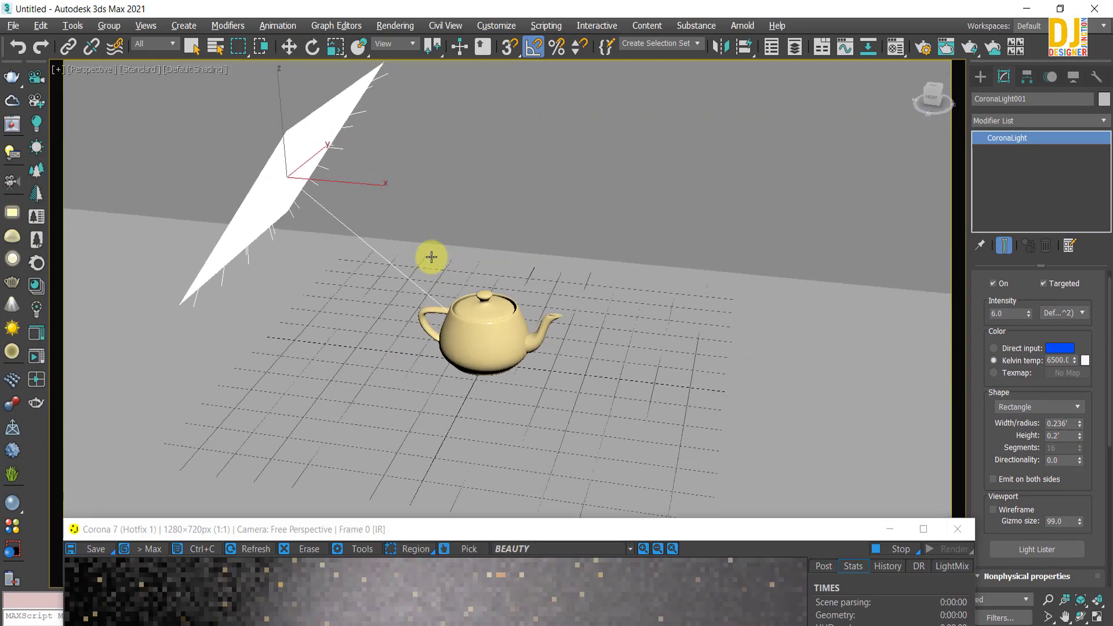
{"action": "scroll", "coordinate": [429, 255], "scroll_direction": "up", "scroll_amount": 4}
{"action": "middle_click_drag", "start_coordinate": [417, 288], "coordinate": [383, 266]}
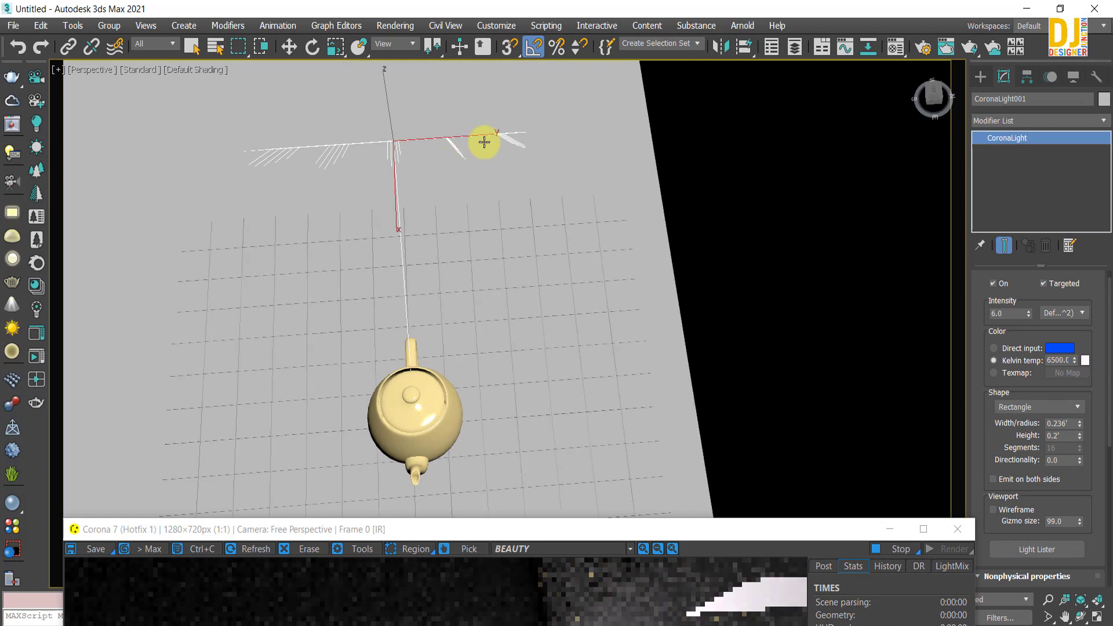
{"action": "middle_click_drag", "start_coordinate": [484, 142], "coordinate": [543, 375], "text": "alt"}
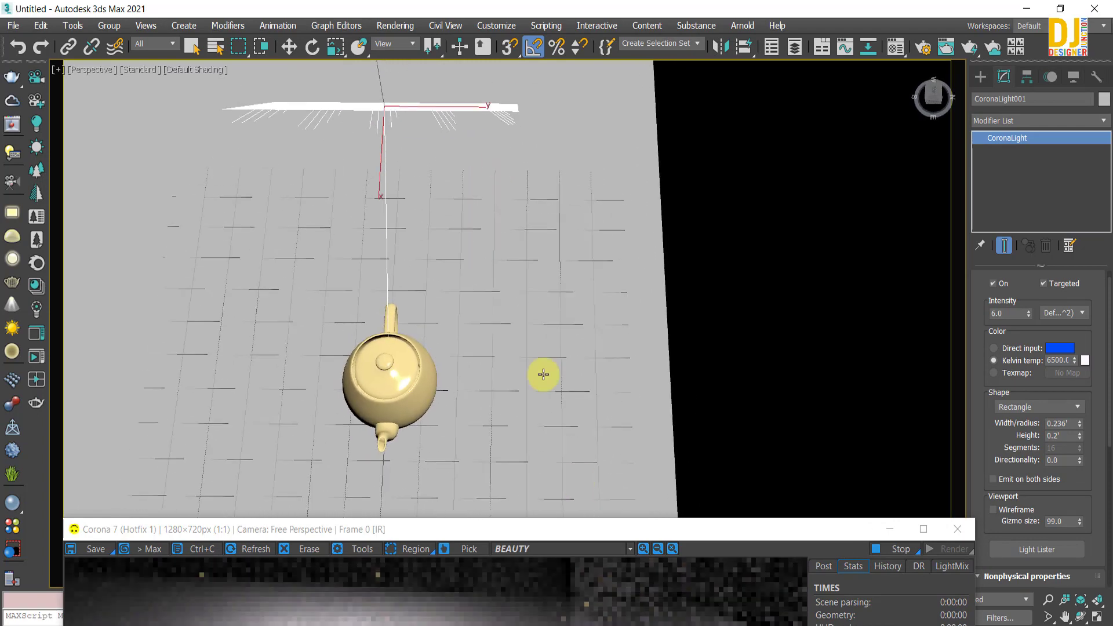
{"action": "left_click_drag", "start_coordinate": [574, 527], "coordinate": [548, 197]}
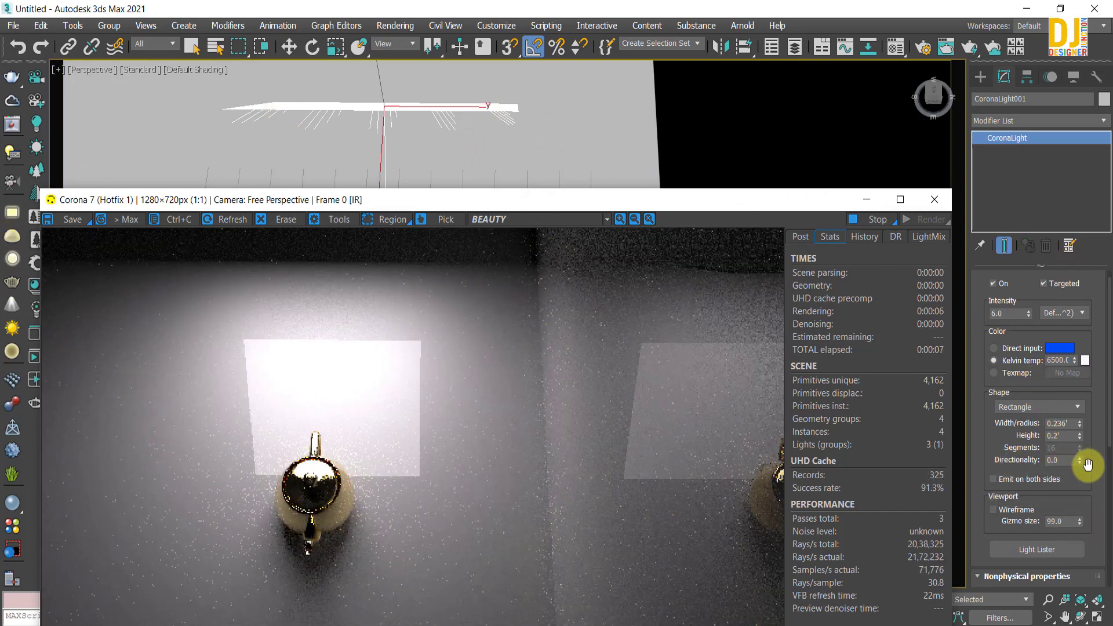
{"action": "left_click_drag", "start_coordinate": [1079, 460], "coordinate": [1082, 398]}
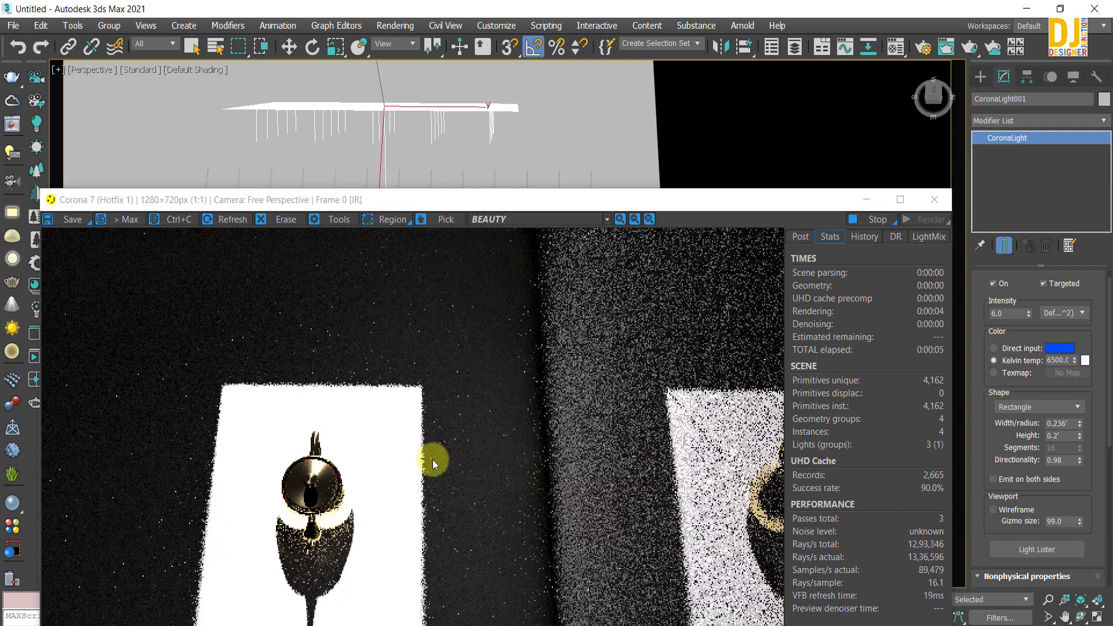
Change the light's shape to Disk and reduce its radius to 0.085'.
{"action": "left_click", "coordinate": [1038, 405]}
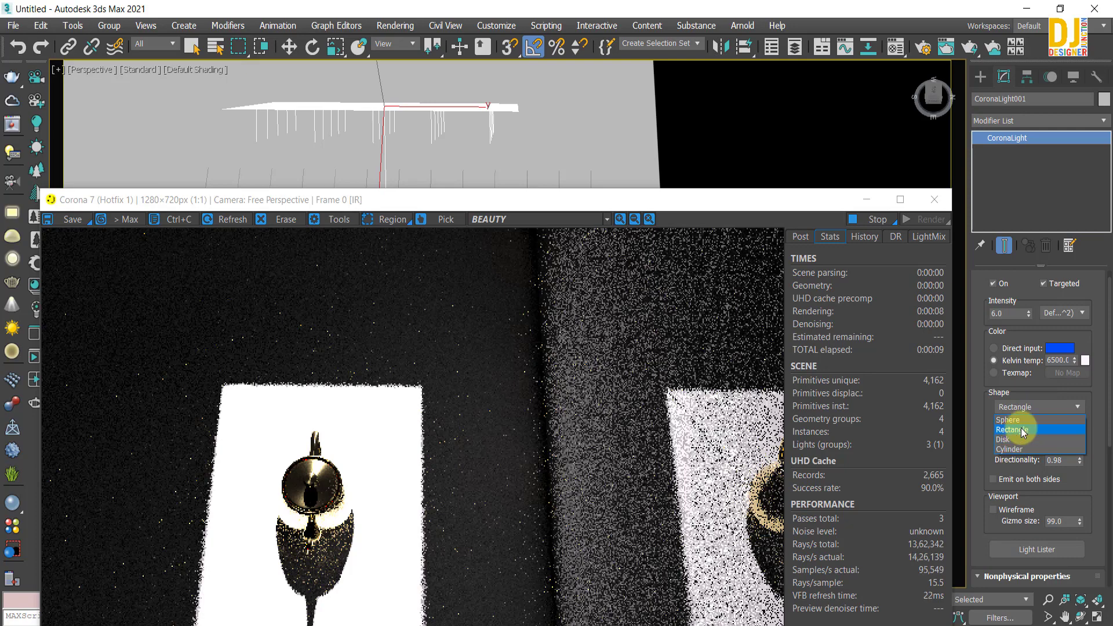
{"action": "left_click", "coordinate": [1015, 439]}
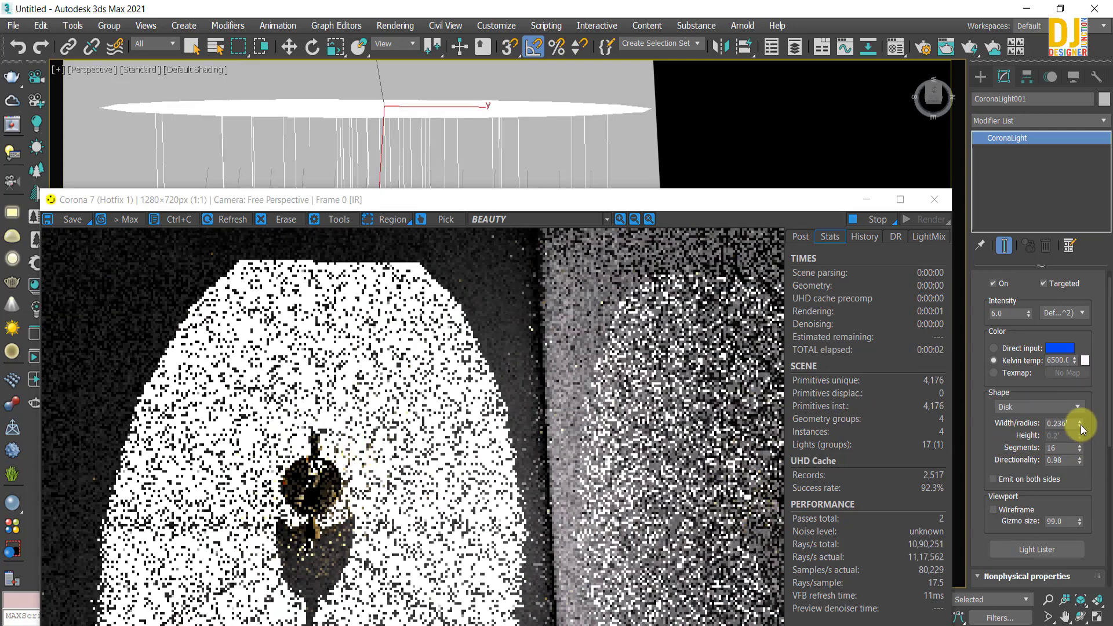
{"action": "left_click_drag", "start_coordinate": [1080, 427], "coordinate": [1088, 450]}
Reset the disk light's directionality to 0.0 and check its spread from an angled view in the interactive render.
{"action": "left_click_drag", "start_coordinate": [542, 203], "coordinate": [578, 337]}
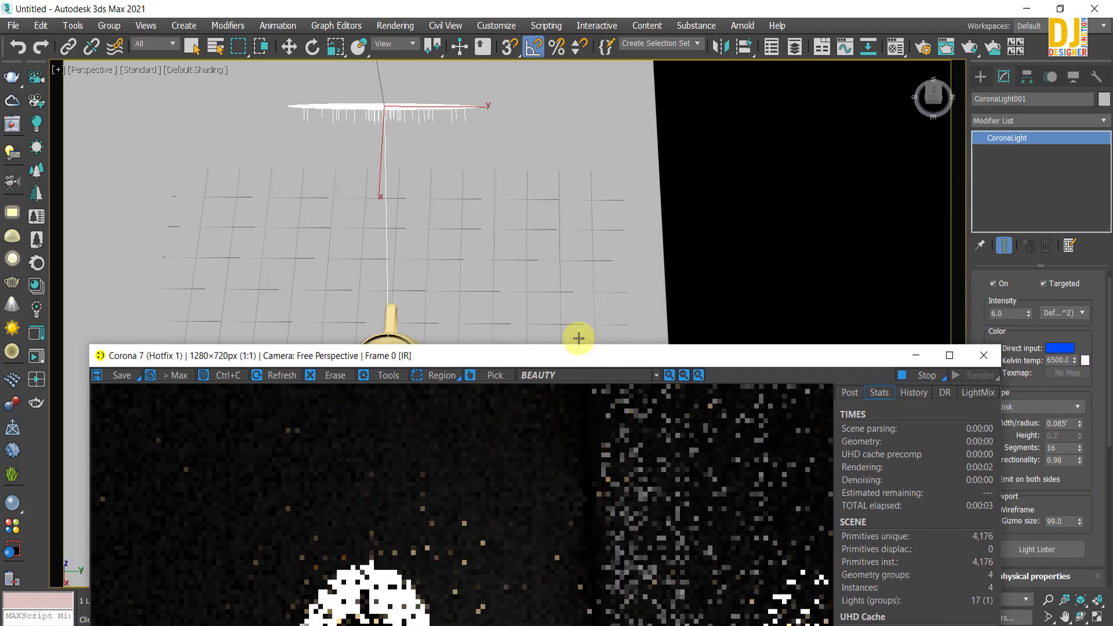
{"action": "middle_click_drag", "start_coordinate": [578, 338], "coordinate": [351, 219], "text": "alt"}
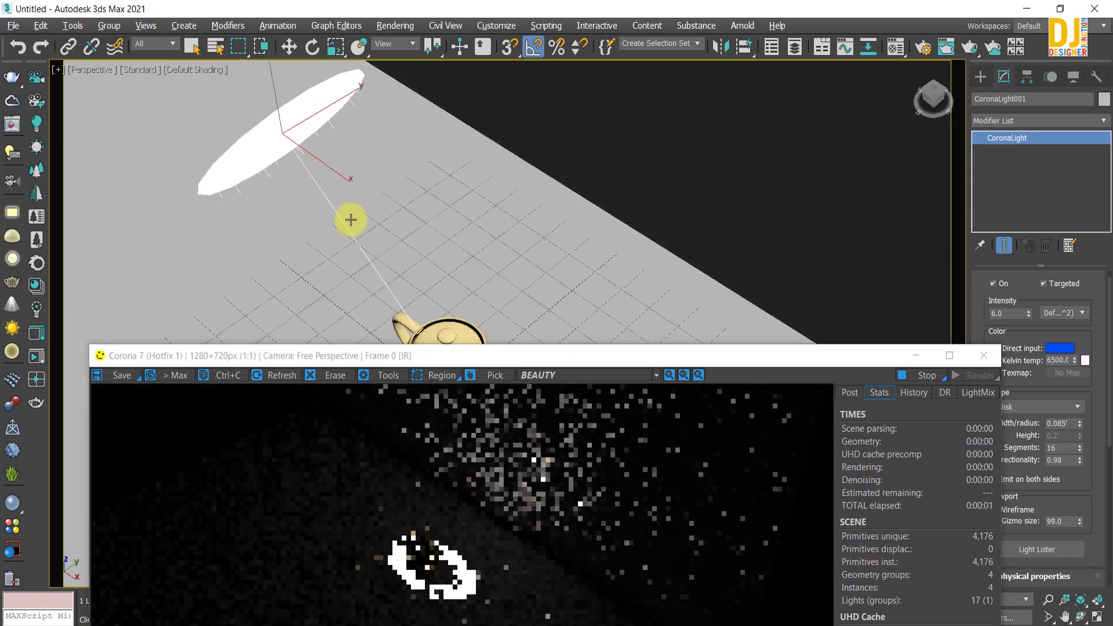
{"action": "left_click_drag", "start_coordinate": [529, 358], "coordinate": [426, 95]}
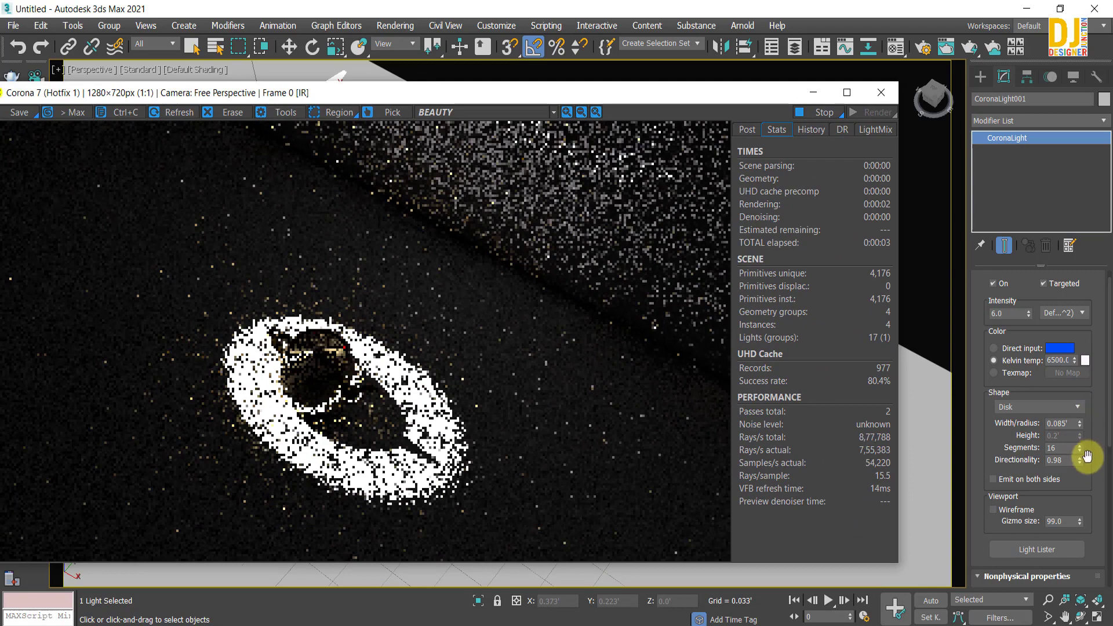
{"action": "right_click", "coordinate": [1088, 463]}
{"action": "left_click", "coordinate": [1087, 454]}
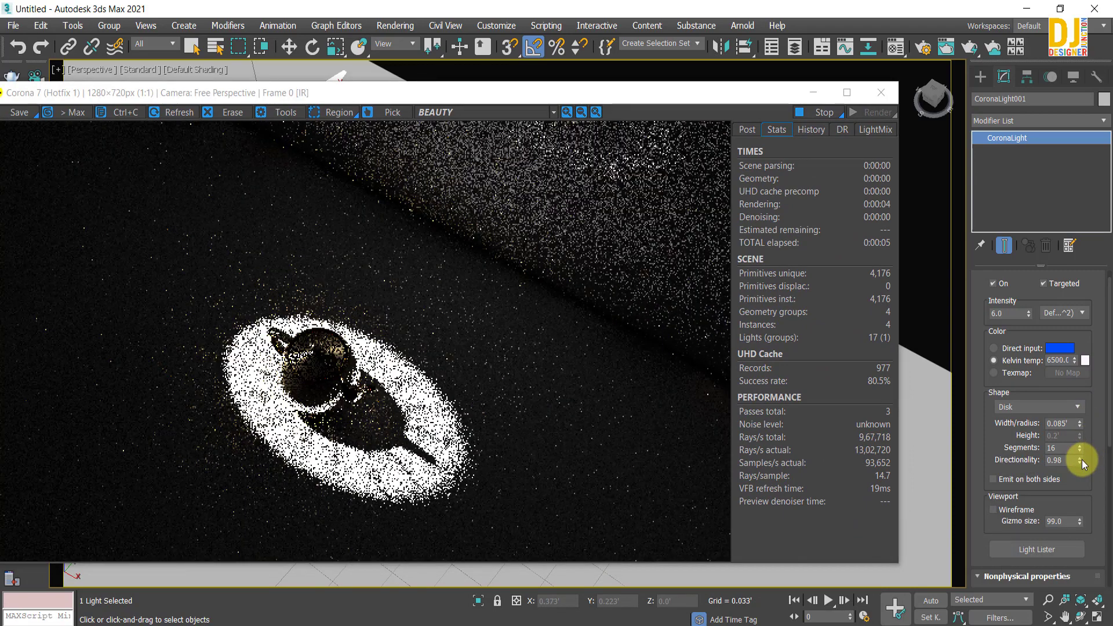
{"action": "right_click", "coordinate": [1081, 462]}
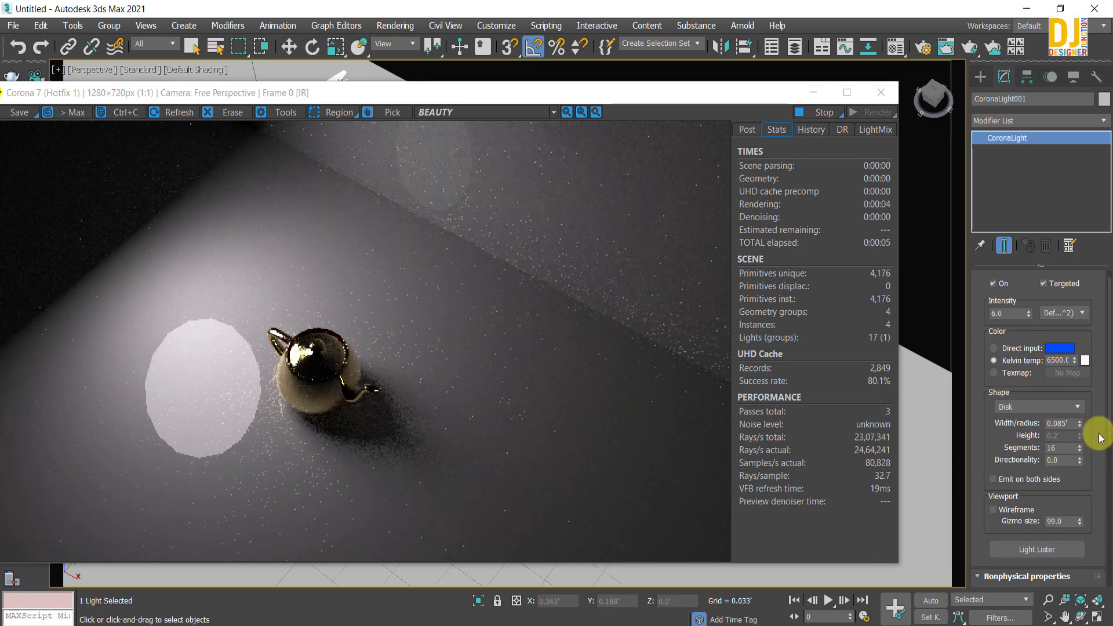
{"action": "left_click_drag", "start_coordinate": [1104, 376], "coordinate": [1104, 154]}
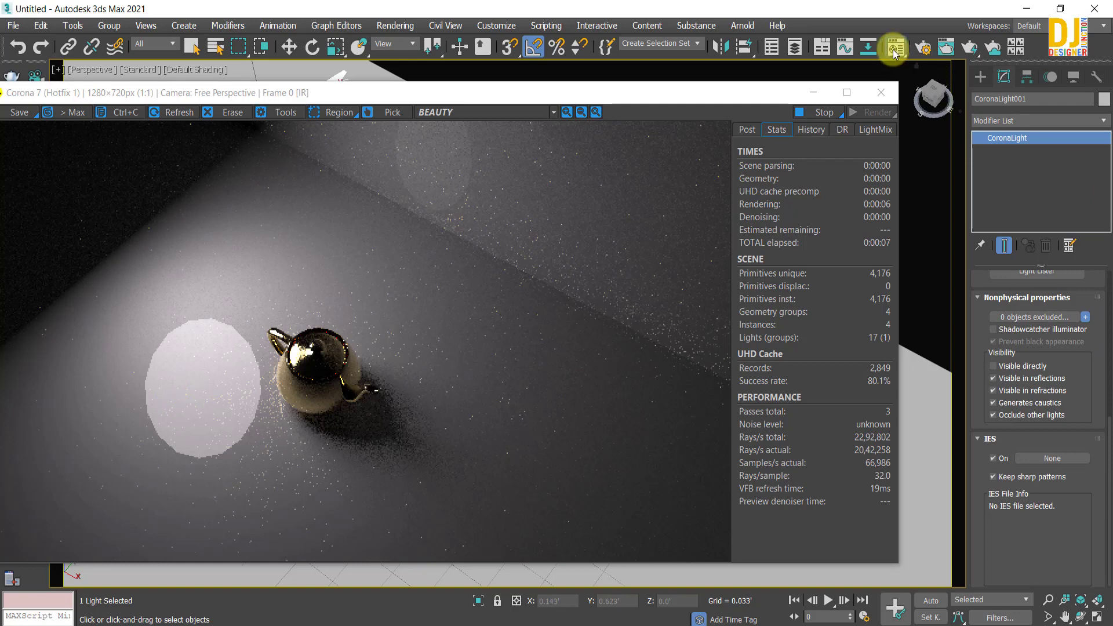
Set the base layer roughness of Material #1 to 1.0 in the Material Editor.
{"action": "key", "text": "m"}
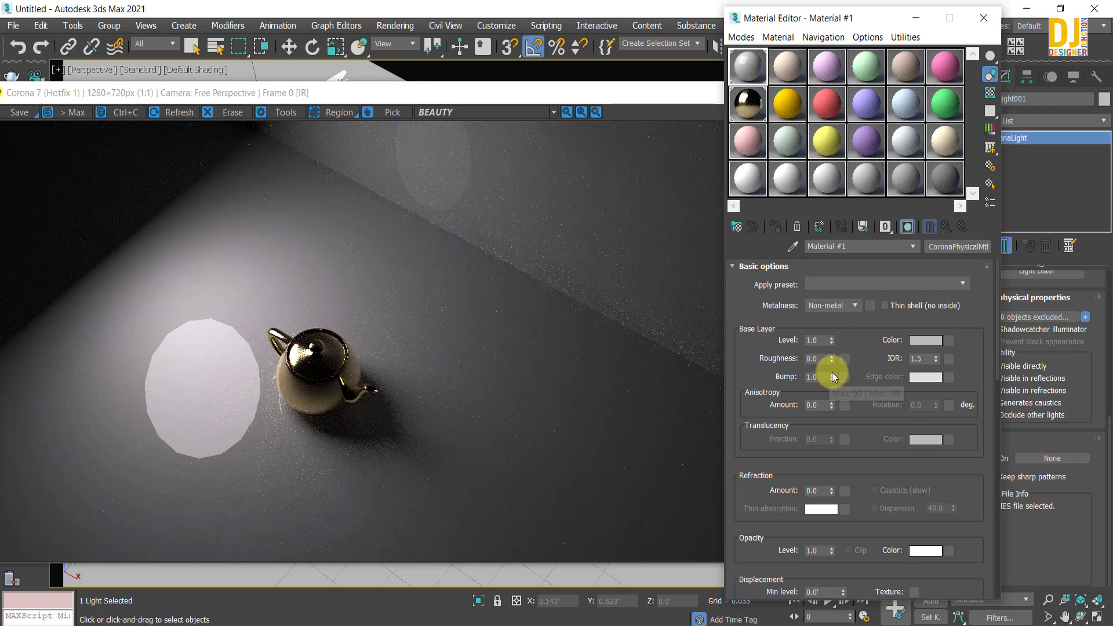
{"action": "left_click_drag", "start_coordinate": [833, 359], "coordinate": [846, 151]}
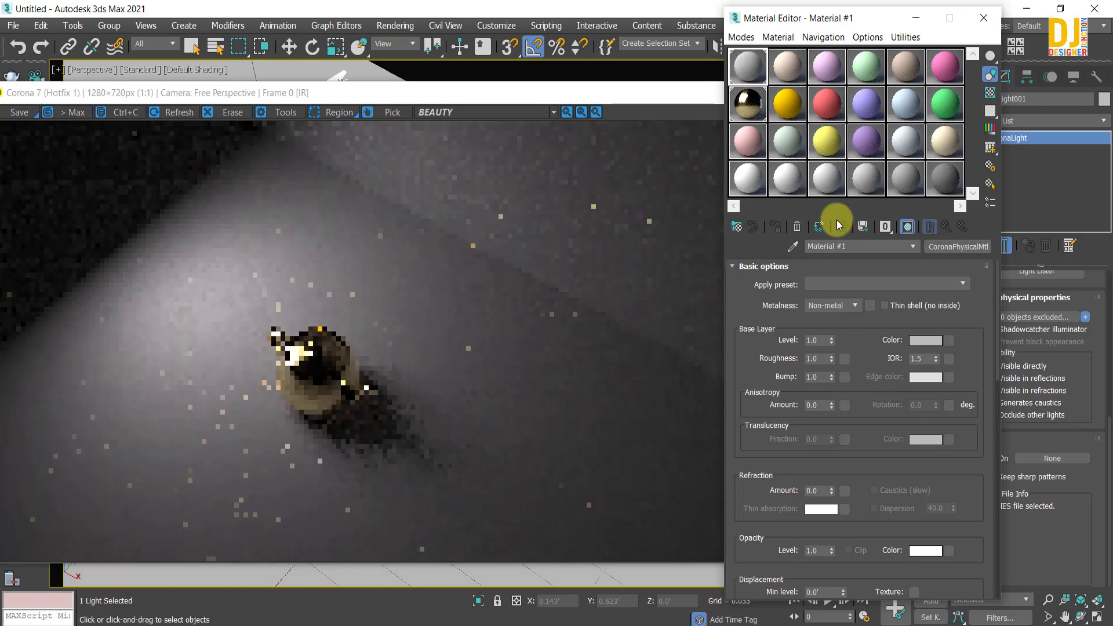
{"action": "left_click", "coordinate": [983, 18]}
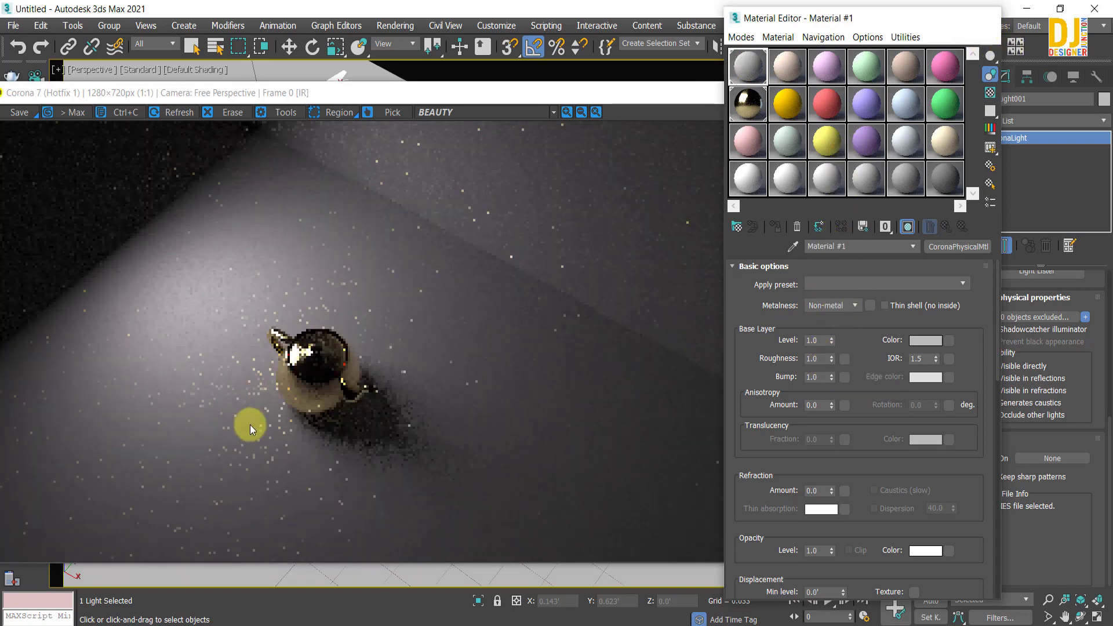
Raise the disk light's directionality to 0.71 and look at the shape options, keeping Disk.
{"action": "scroll", "coordinate": [1090, 417], "scroll_direction": "up", "scroll_amount": 5}
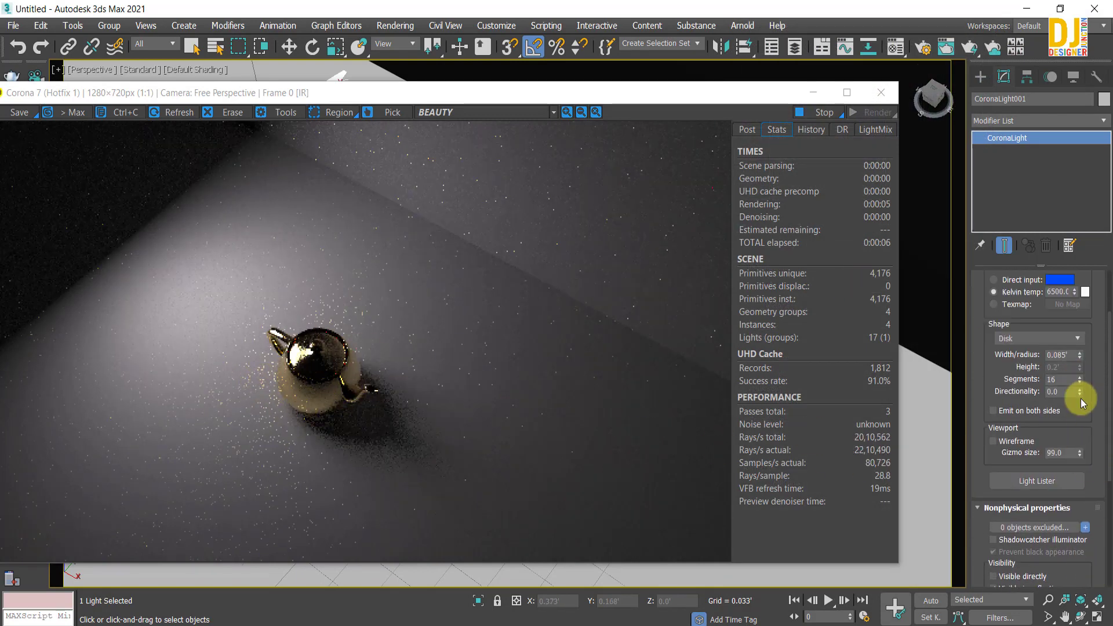
{"action": "left_click_drag", "start_coordinate": [1068, 330], "coordinate": [1068, 373]}
{"action": "left_click_drag", "start_coordinate": [1078, 412], "coordinate": [1085, 365]}
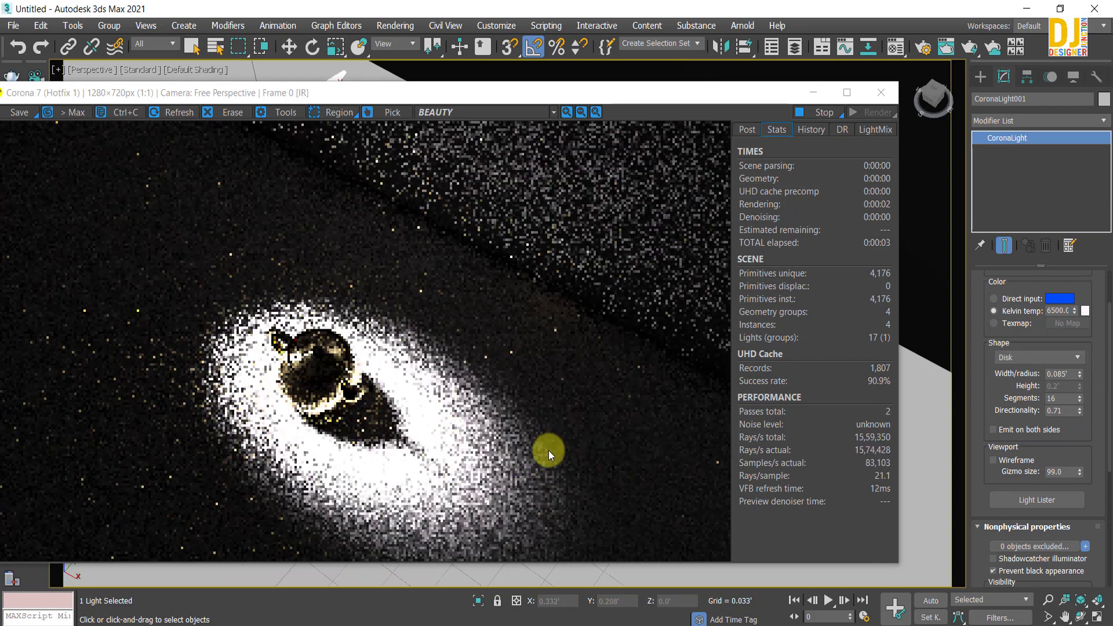
{"action": "left_click", "coordinate": [1049, 357]}
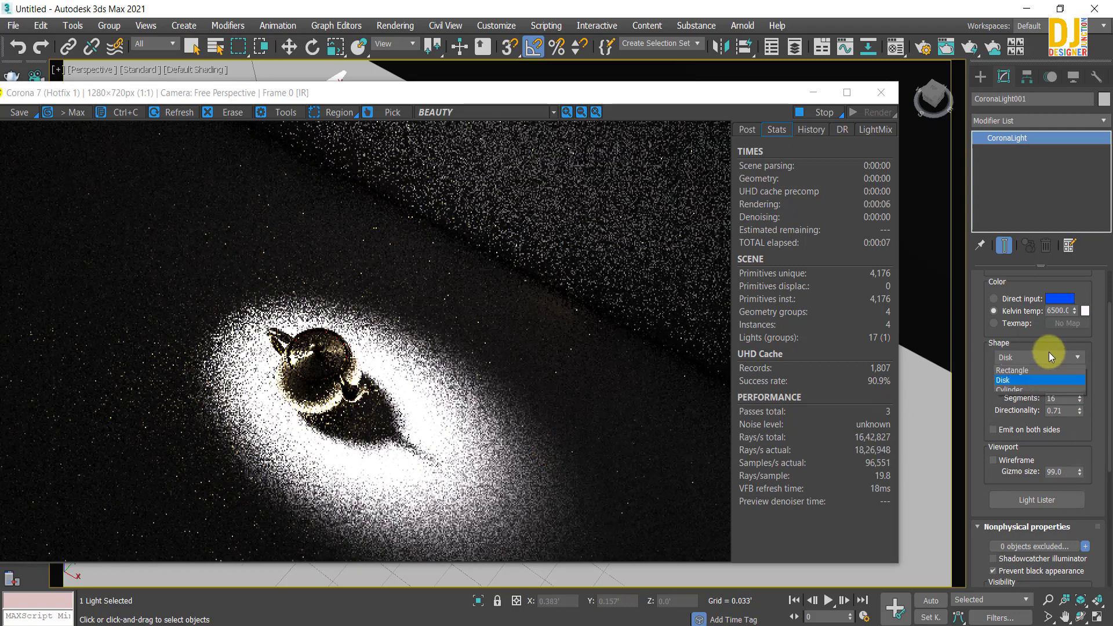
{"action": "left_click", "coordinate": [1048, 356]}
Raise the disk light's directionality to 1.0 and check its spot on the teapot from above and from an angle in the interactive render.
{"action": "left_click_drag", "start_coordinate": [587, 95], "coordinate": [599, 300]}
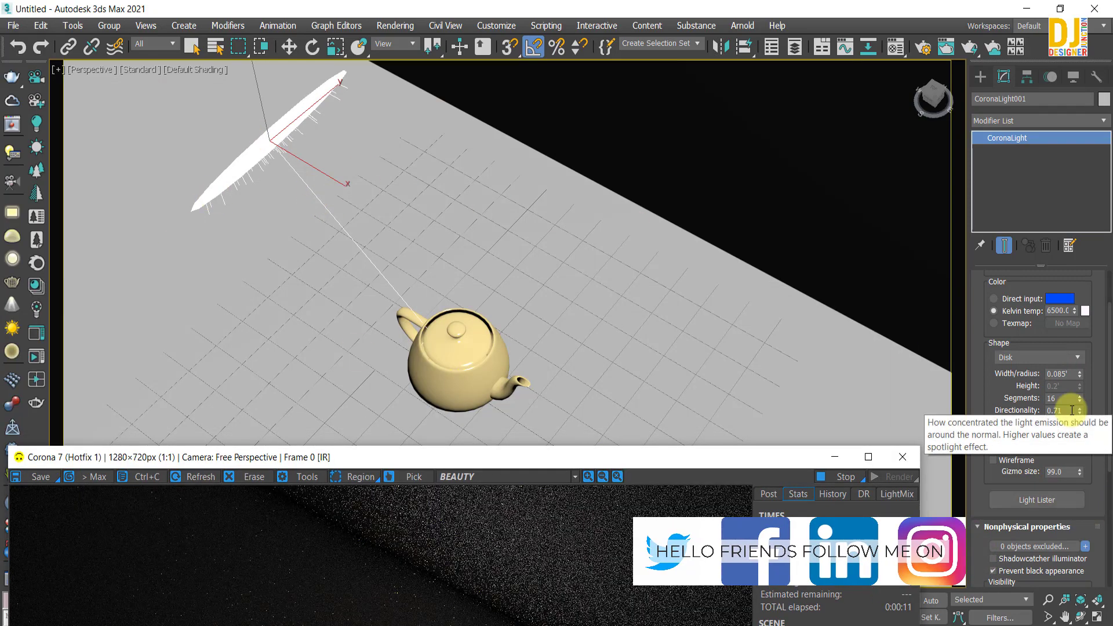
{"action": "middle_click_drag", "start_coordinate": [695, 308], "coordinate": [690, 345], "text": "alt"}
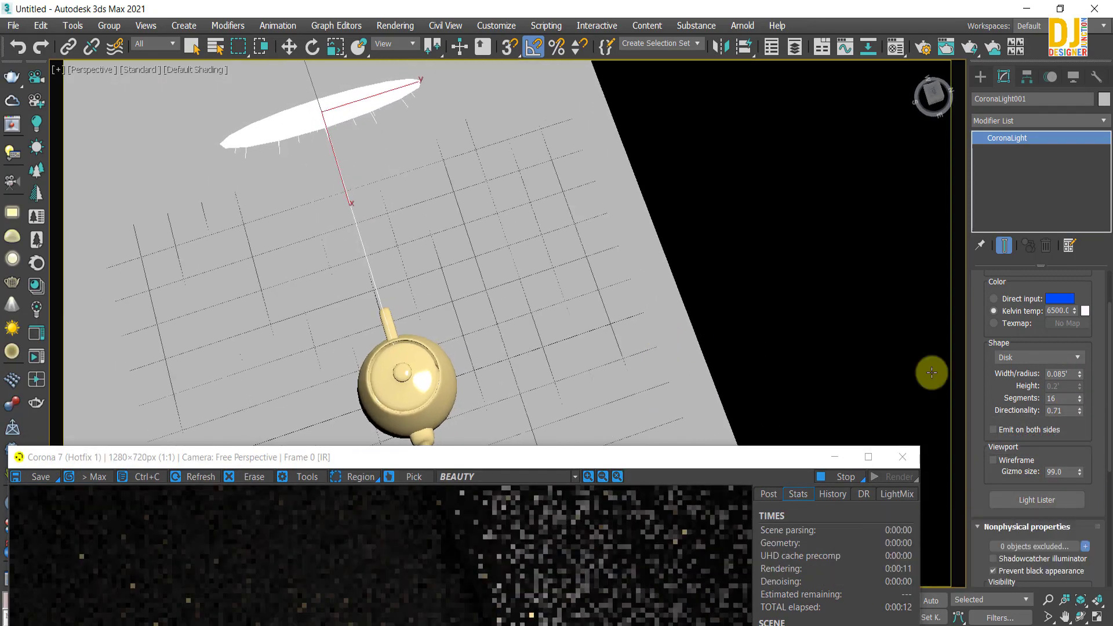
{"action": "left_click_drag", "start_coordinate": [1080, 410], "coordinate": [1078, 269]}
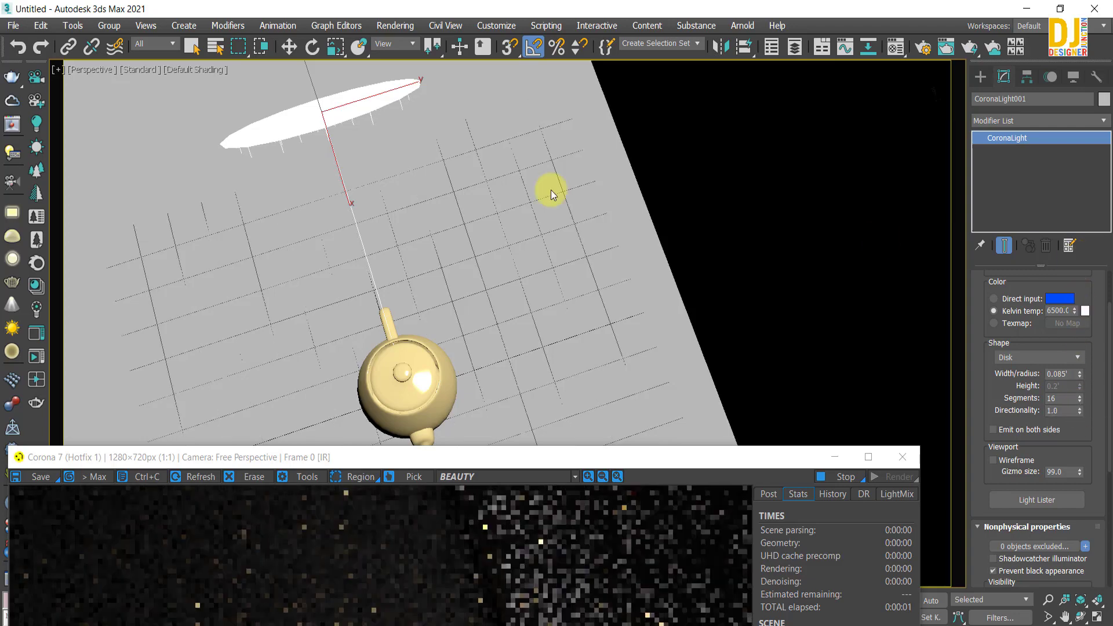
{"action": "left_click_drag", "start_coordinate": [510, 461], "coordinate": [570, 40]}
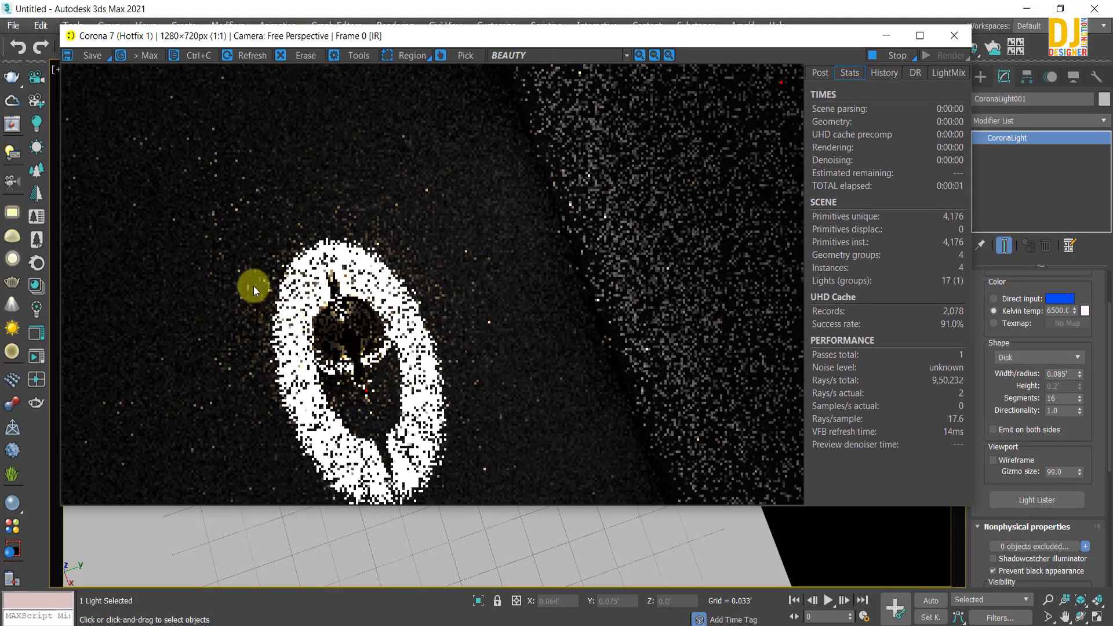
{"action": "left_click_drag", "start_coordinate": [521, 82], "coordinate": [481, 339]}
{"action": "middle_click_drag", "start_coordinate": [318, 214], "coordinate": [342, 176], "text": "alt"}
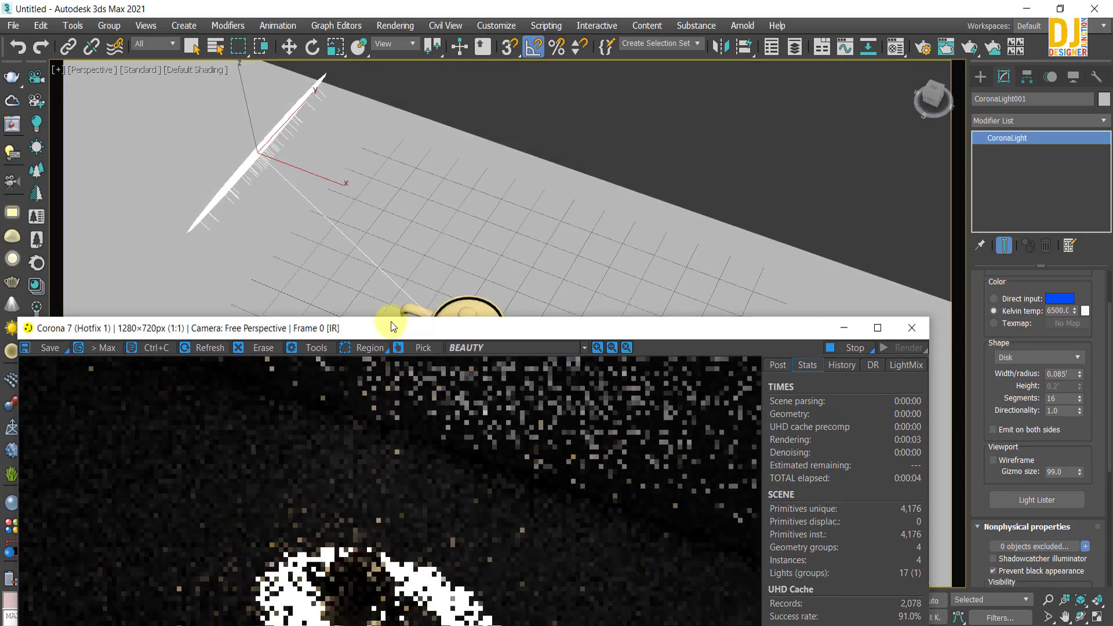
{"action": "left_click_drag", "start_coordinate": [390, 323], "coordinate": [400, 103]}
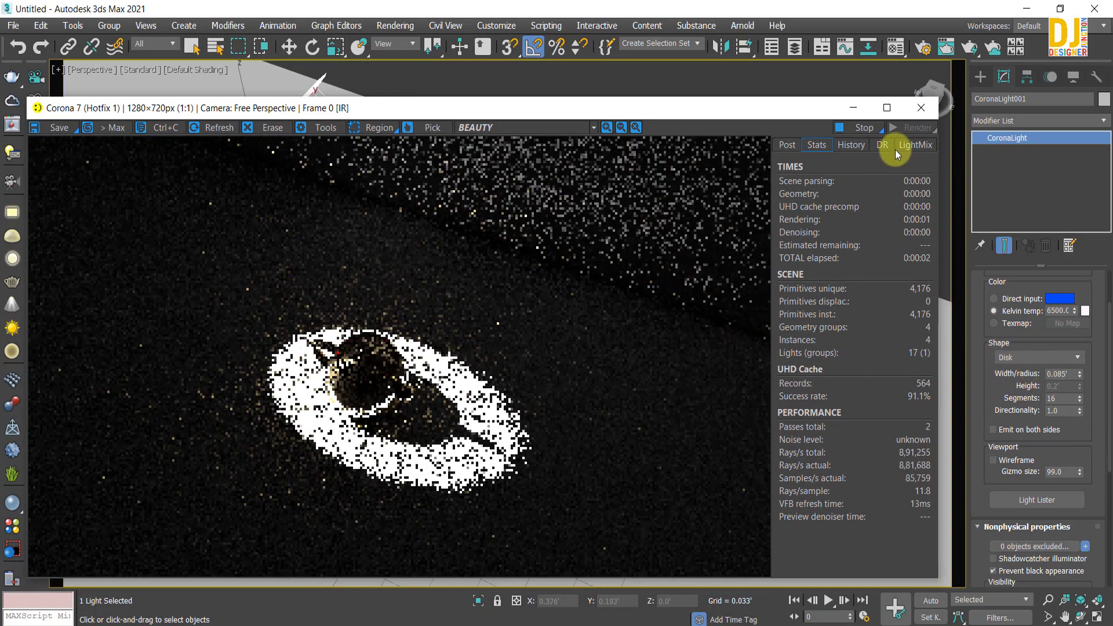
{"action": "left_click_drag", "start_coordinate": [790, 110], "coordinate": [789, 491]}
{"action": "left_click", "coordinate": [1039, 357]}
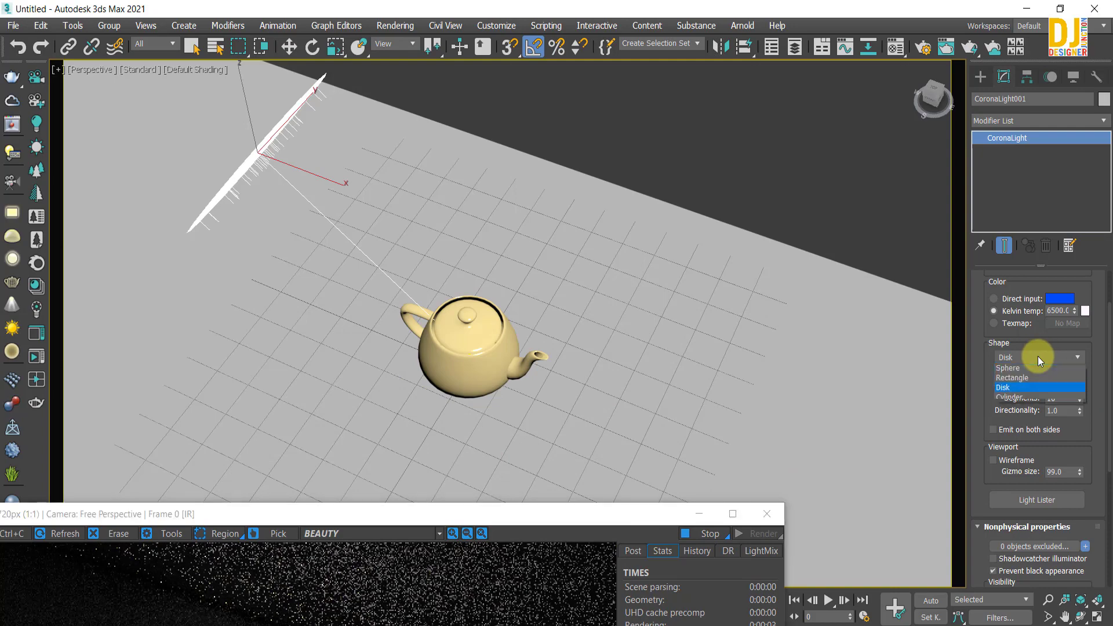
{"action": "left_click", "coordinate": [1003, 389]}
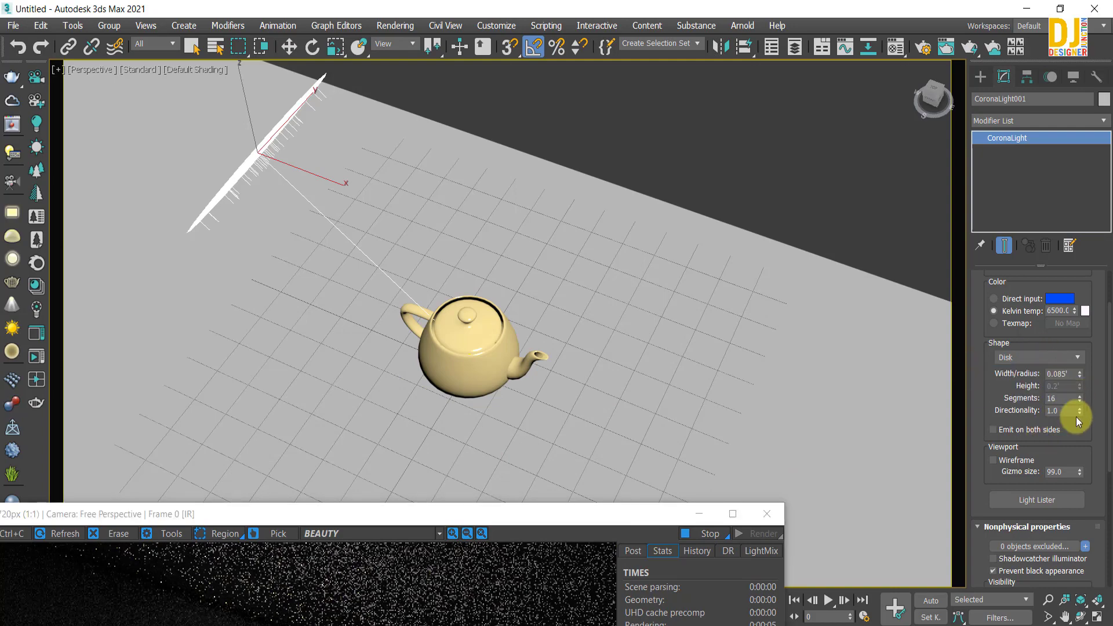
Raise the disk light's segments to 128, view it from the front and reset the segments to 16.
{"action": "mouse_move", "coordinate": [487, 259]}
{"action": "middle_mouse_down", "text": "alt"}
{"action": "mouse_move", "coordinate": [471, 231]}
{"action": "mouse_move", "coordinate": [492, 258]}
{"action": "middle_mouse_up", "text": "alt"}
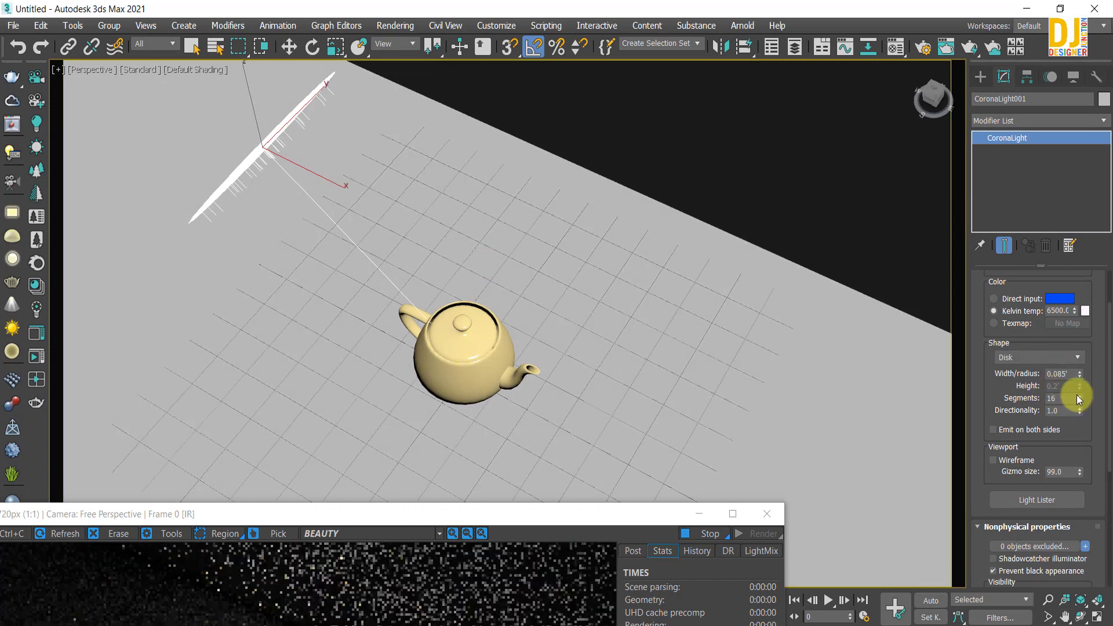
{"action": "left_click_drag", "start_coordinate": [1078, 395], "coordinate": [1031, 82]}
{"action": "middle_click_drag", "start_coordinate": [584, 300], "coordinate": [526, 266], "text": "alt"}
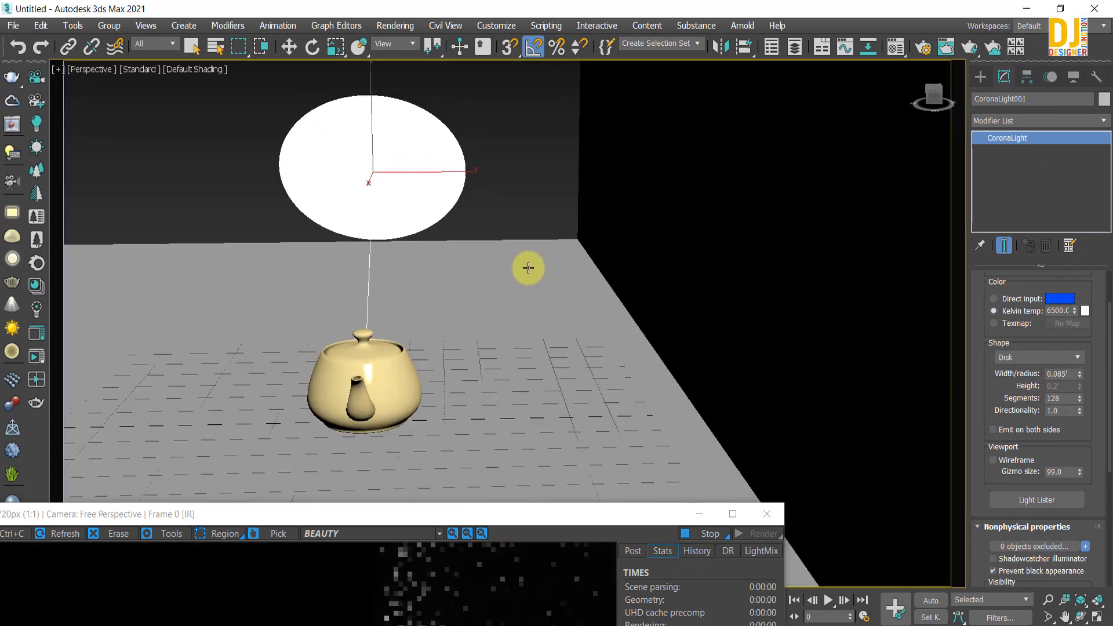
{"action": "right_click", "coordinate": [1078, 398]}
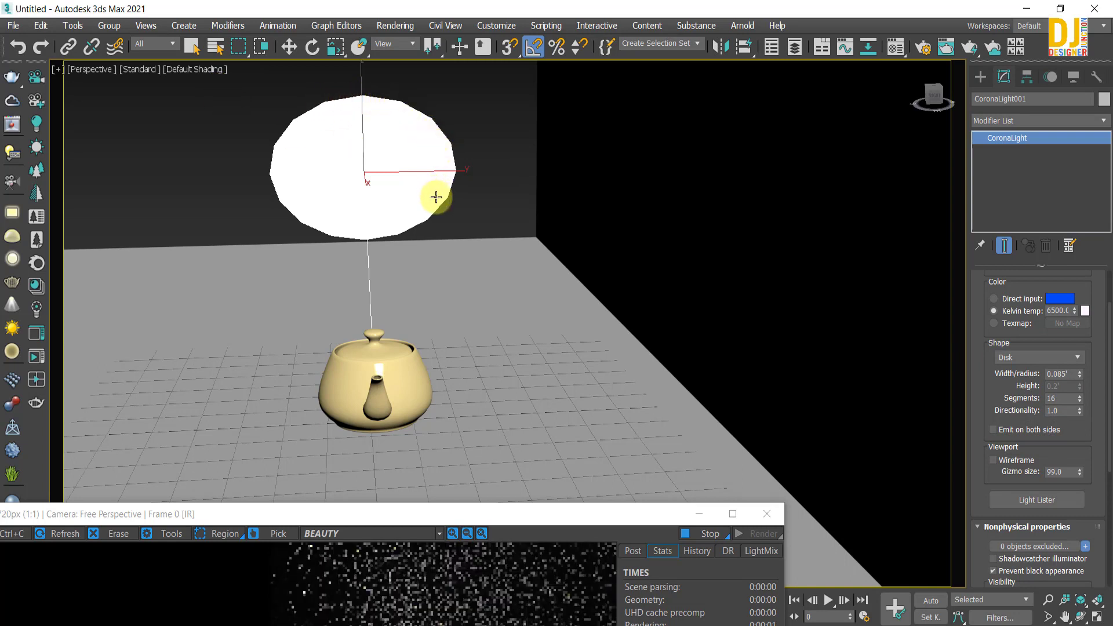
Lower the disk light's segments to 3, check the shape in the interactive render, and raise the segments to 34.
{"action": "scroll", "coordinate": [285, 132], "scroll_direction": "up", "scroll_amount": 5}
{"action": "scroll", "coordinate": [559, 159], "scroll_direction": "down", "scroll_amount": 1}
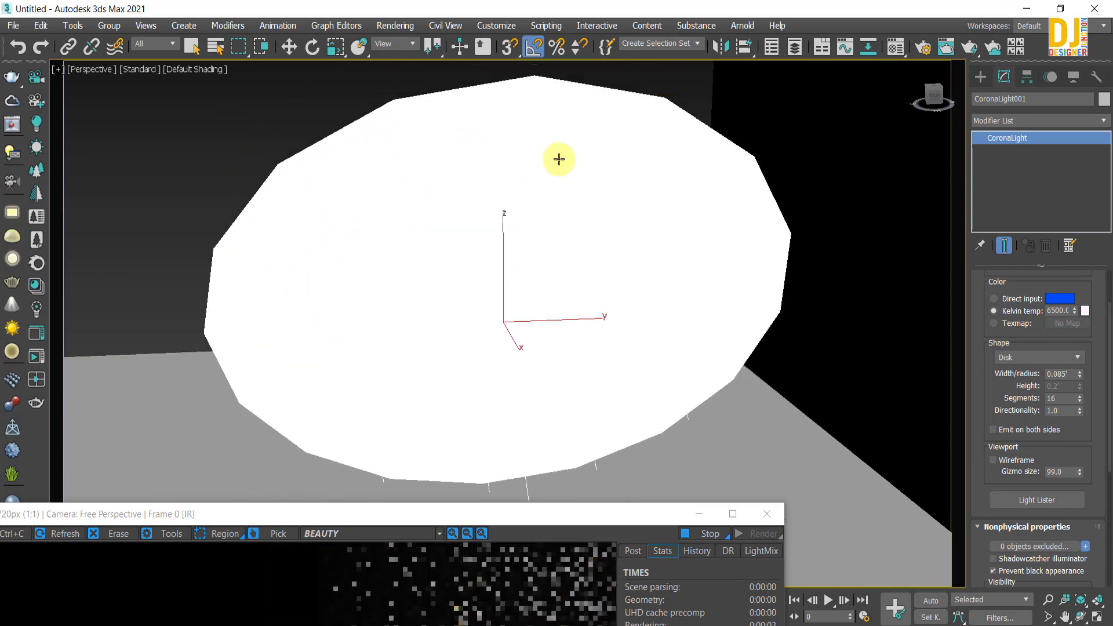
{"action": "mouse_move", "coordinate": [1077, 398]}
{"action": "left_mouse_down"}
{"action": "mouse_move", "coordinate": [1085, 373]}
{"action": "mouse_move", "coordinate": [1085, 429]}
{"action": "left_mouse_up"}
{"action": "scroll", "coordinate": [459, 398], "scroll_direction": "down", "scroll_amount": 3}
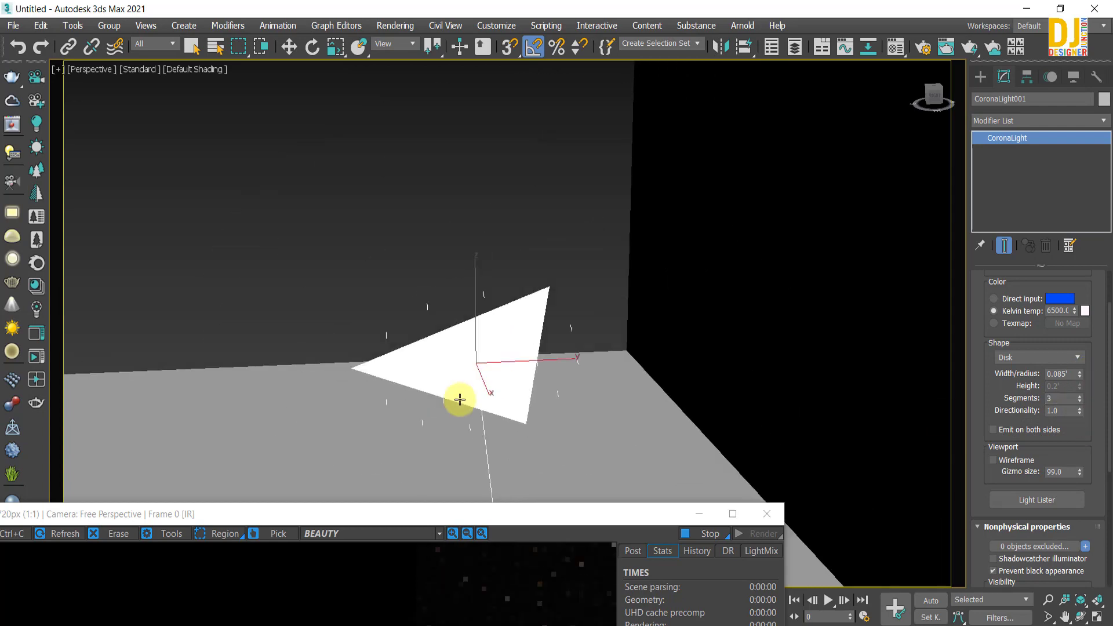
{"action": "middle_click_drag", "start_coordinate": [459, 397], "coordinate": [504, 473], "text": "alt"}
{"action": "left_click_drag", "start_coordinate": [498, 514], "coordinate": [614, 117]}
{"action": "left_click_drag", "start_coordinate": [529, 118], "coordinate": [568, 537]}
{"action": "mouse_move", "coordinate": [1079, 399]}
{"action": "left_mouse_down"}
{"action": "mouse_move", "coordinate": [1086, 363]}
{"action": "mouse_move", "coordinate": [1085, 410]}
{"action": "mouse_move", "coordinate": [1089, 382]}
{"action": "left_mouse_up"}
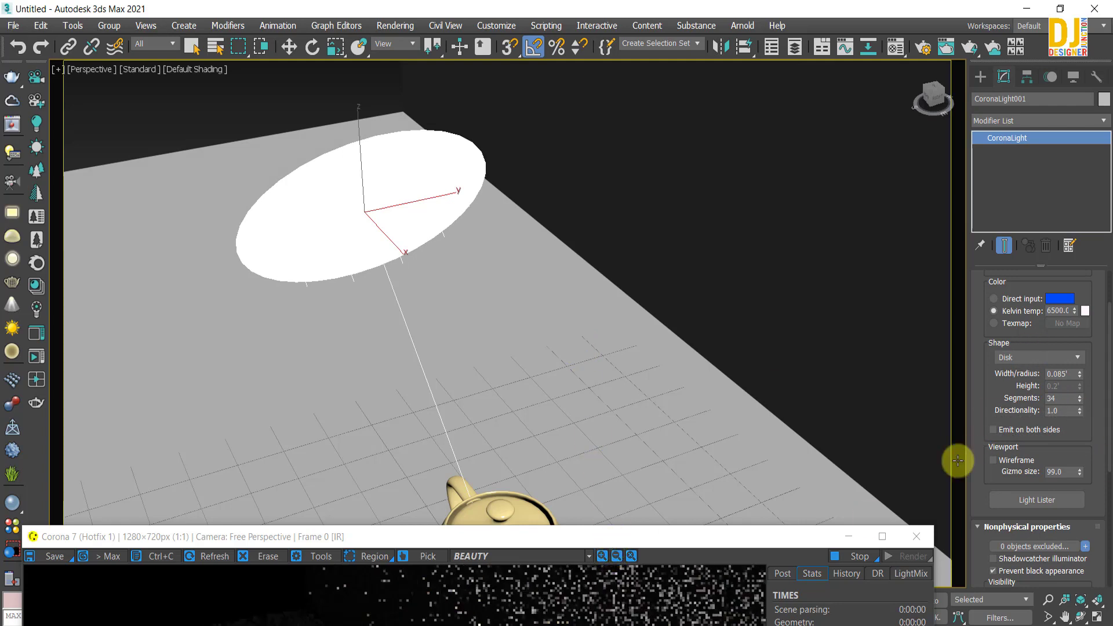
Change the light's shape to Cylinder and view it from the front beside the teapot.
{"action": "left_click", "coordinate": [1029, 358]}
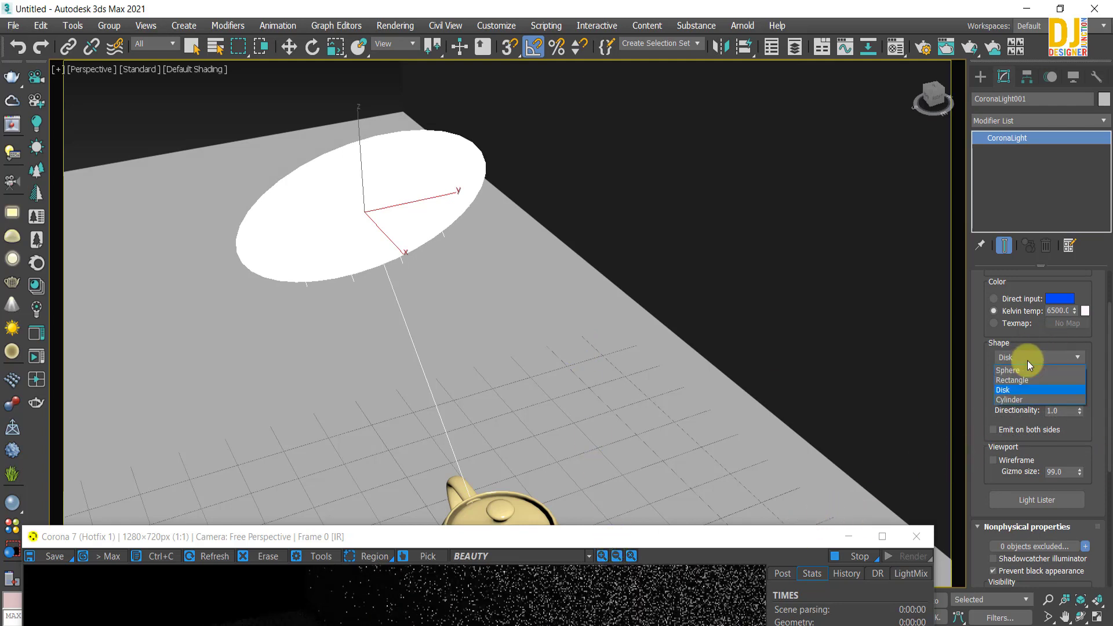
{"action": "left_click", "coordinate": [1020, 400]}
{"action": "middle_click_drag", "start_coordinate": [581, 373], "coordinate": [609, 343], "text": "alt"}
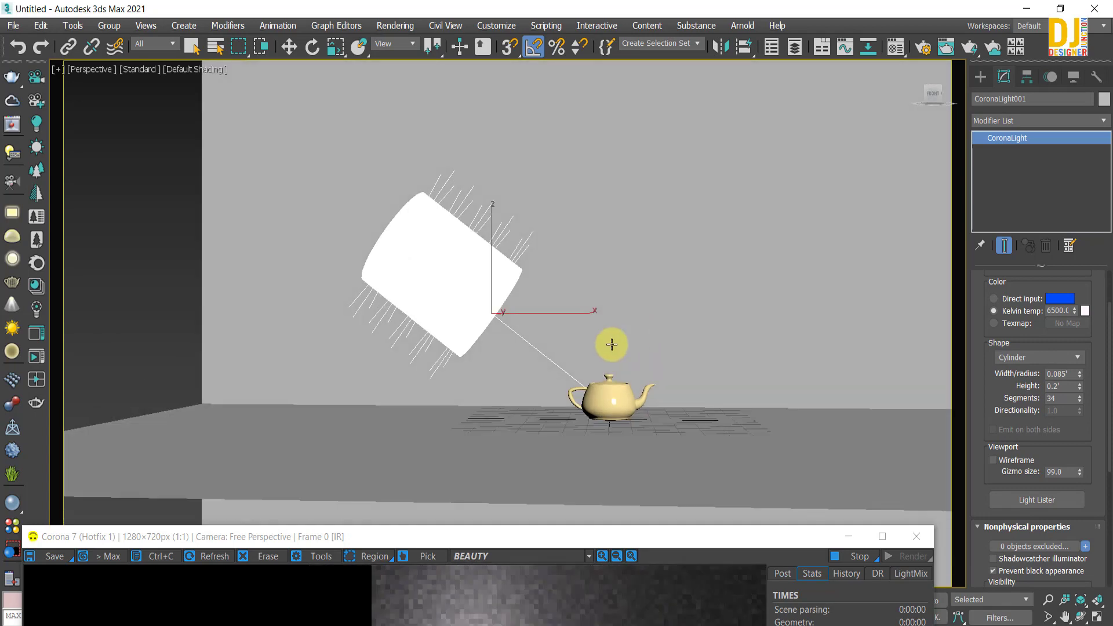
{"action": "left_click_drag", "start_coordinate": [553, 537], "coordinate": [460, 422]}
Turn off targeting for the cylinder light and select the light again.
{"action": "left_click_drag", "start_coordinate": [1031, 289], "coordinate": [1051, 387]}
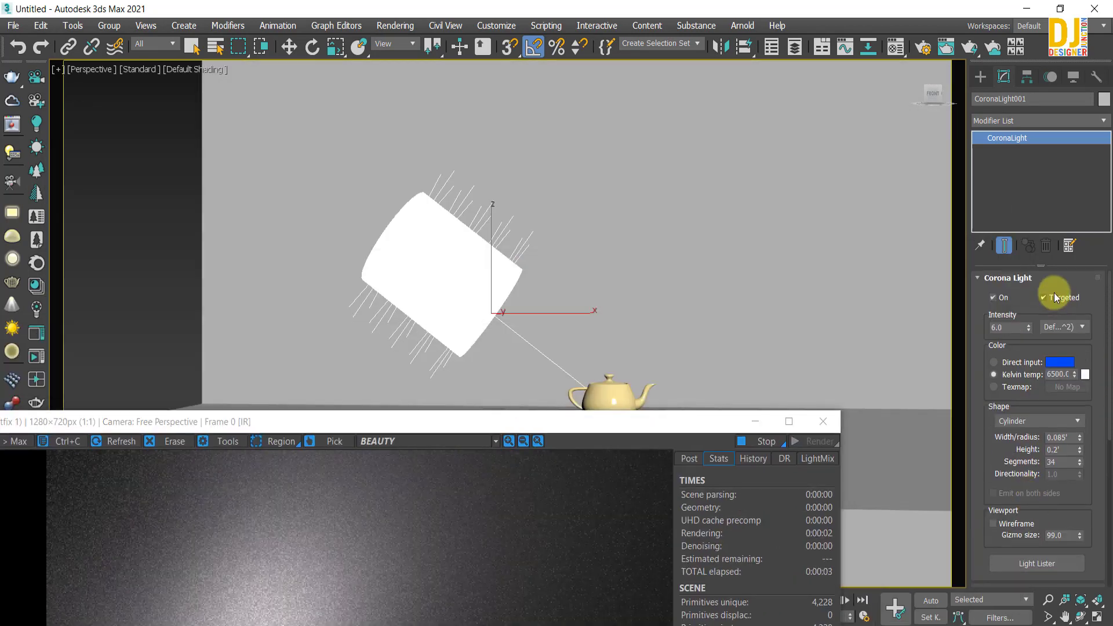
{"action": "key", "text": "e"}
{"action": "key", "text": "w"}
{"action": "left_click", "coordinate": [560, 277]}
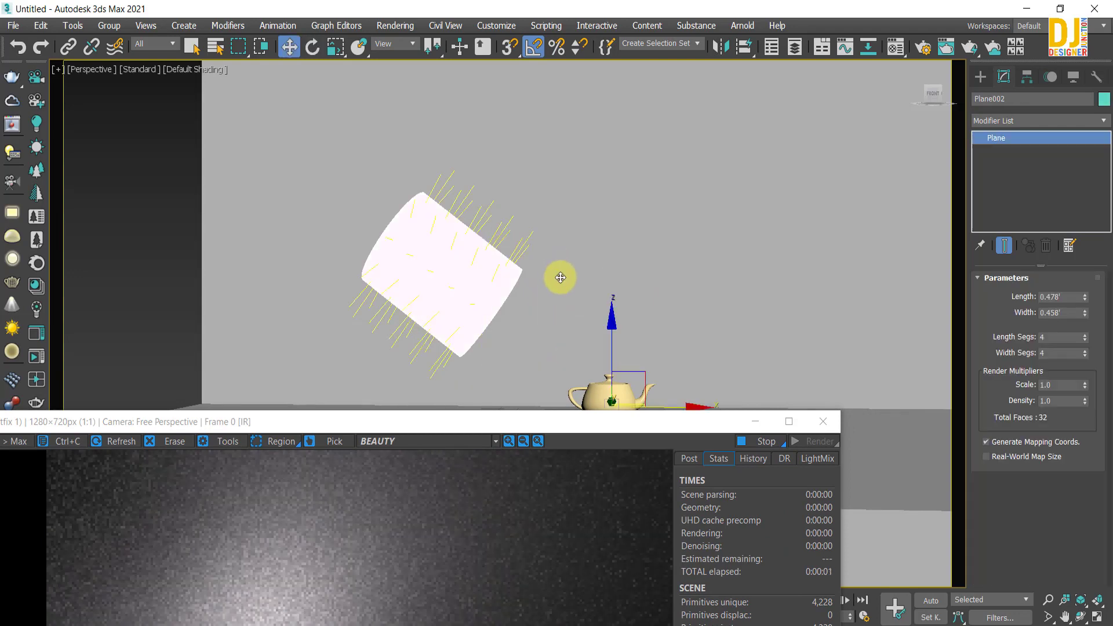
{"action": "left_click", "coordinate": [440, 273]}
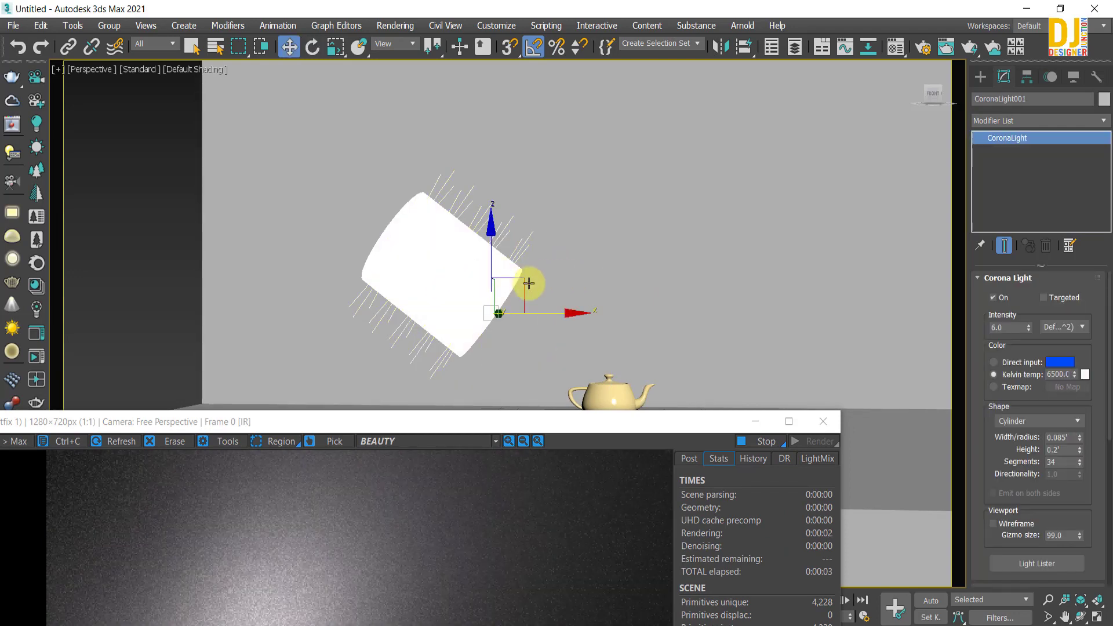
Rotate the cylinder light upright and switch off angle snapping.
{"action": "key", "text": "e"}
{"action": "left_click_drag", "start_coordinate": [559, 298], "coordinate": [489, 298]}
{"action": "left_click", "coordinate": [534, 48]}
{"action": "middle_click_drag", "start_coordinate": [489, 298], "coordinate": [454, 281], "text": "alt"}
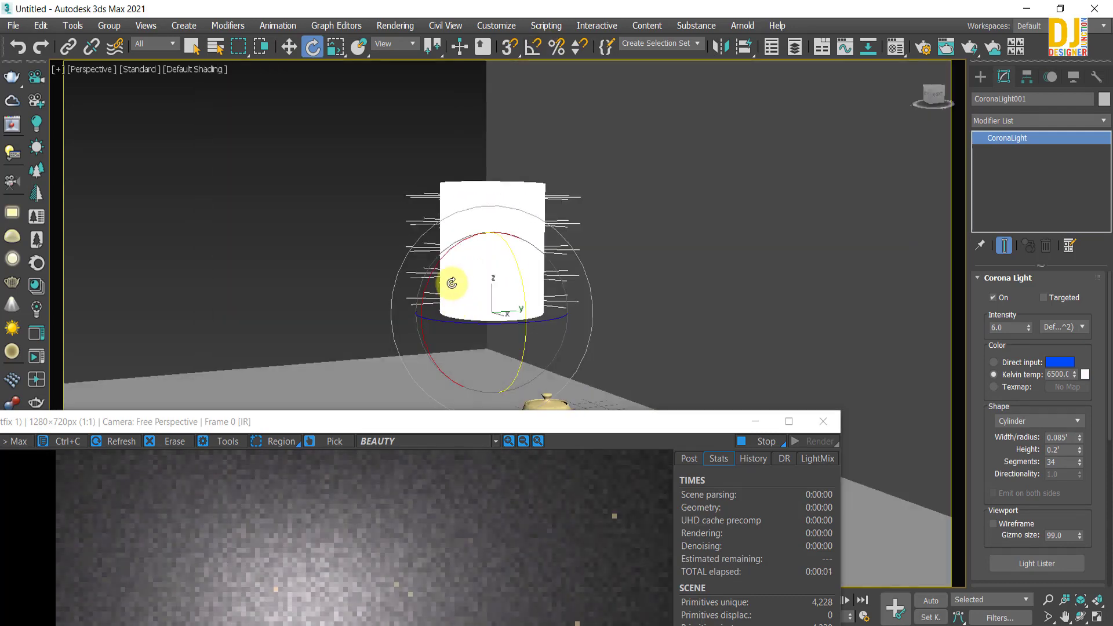
Move the cylinder light sideways and down to the floor beside the teapot and check it in the interactive render.
{"action": "scroll", "coordinate": [427, 280], "scroll_direction": "down", "scroll_amount": 5}
{"action": "key", "text": "w"}
{"action": "middle_click_drag", "start_coordinate": [627, 309], "coordinate": [574, 327], "text": "alt"}
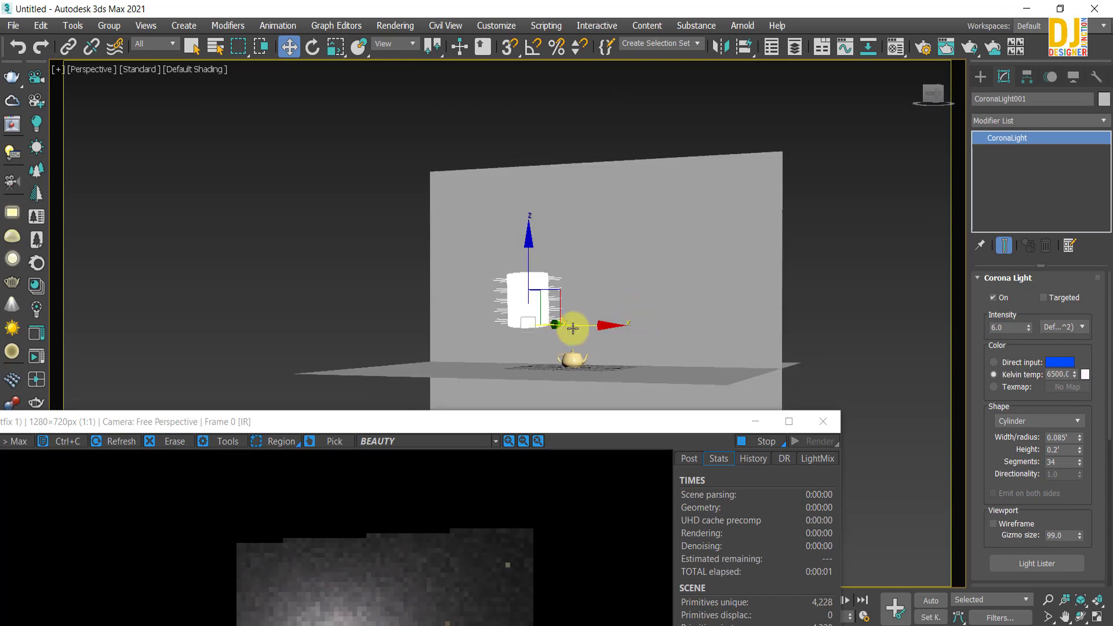
{"action": "left_click_drag", "start_coordinate": [574, 326], "coordinate": [530, 332]}
{"action": "left_click_drag", "start_coordinate": [484, 261], "coordinate": [491, 302]}
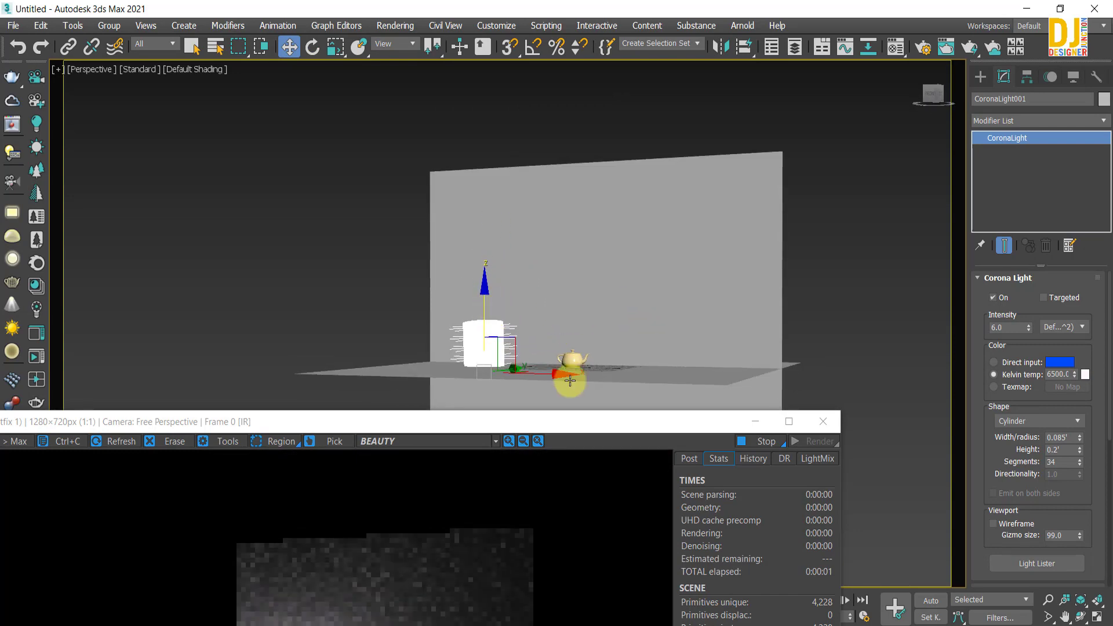
{"action": "left_click_drag", "start_coordinate": [569, 423], "coordinate": [635, 151]}
{"action": "scroll", "coordinate": [406, 423], "scroll_direction": "up", "scroll_amount": 1}
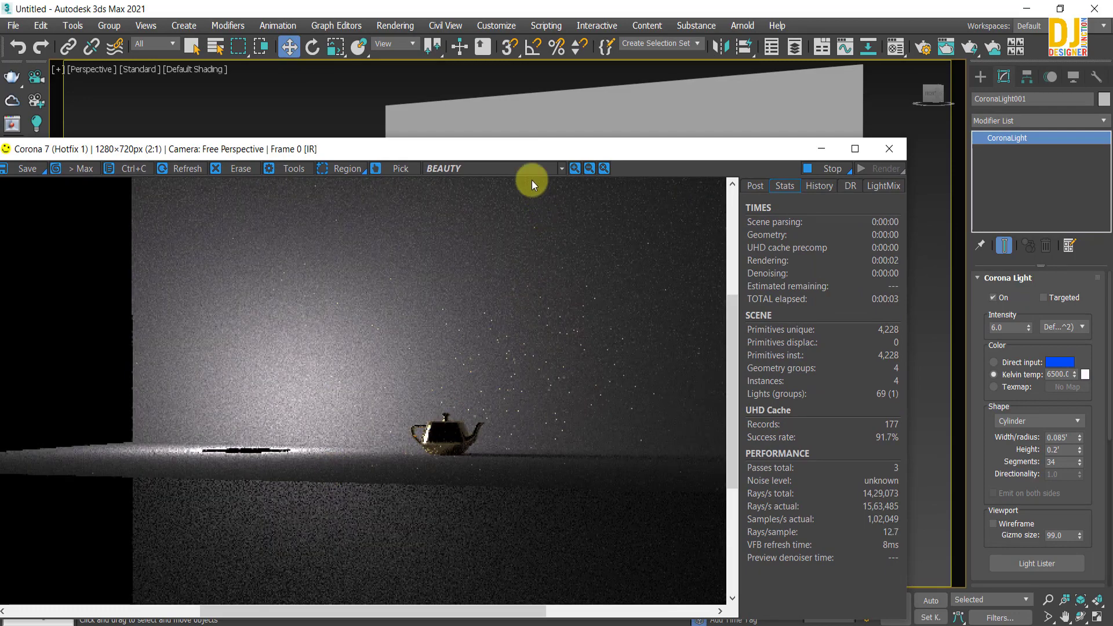
{"action": "left_click_drag", "start_coordinate": [603, 152], "coordinate": [523, 527]}
Make the cylinder light a thin tube with radius 0.016' and height 0.428', and check it in the interactive render.
{"action": "middle_click_drag", "start_coordinate": [573, 313], "coordinate": [579, 347], "text": "alt"}
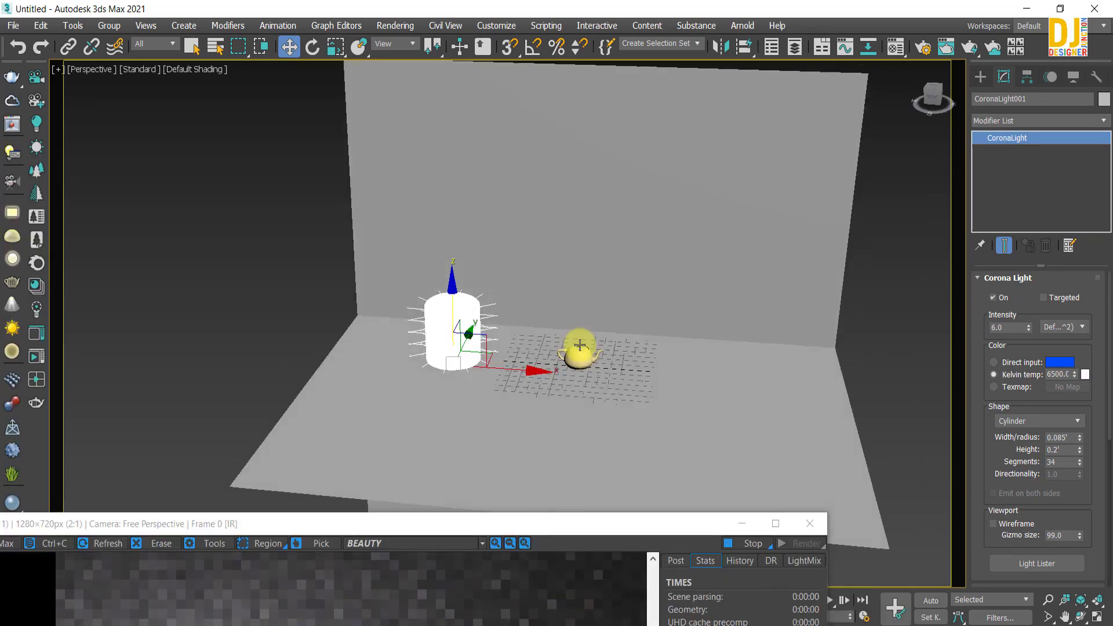
{"action": "scroll", "coordinate": [577, 346], "scroll_direction": "up", "scroll_amount": 2}
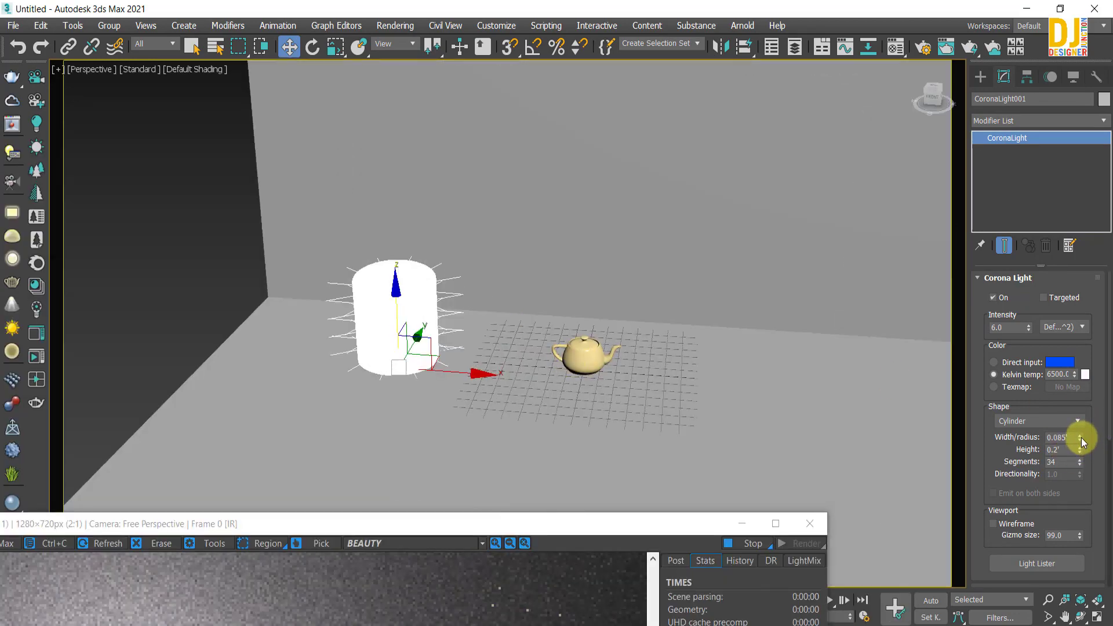
{"action": "left_click_drag", "start_coordinate": [1081, 437], "coordinate": [1052, 405]}
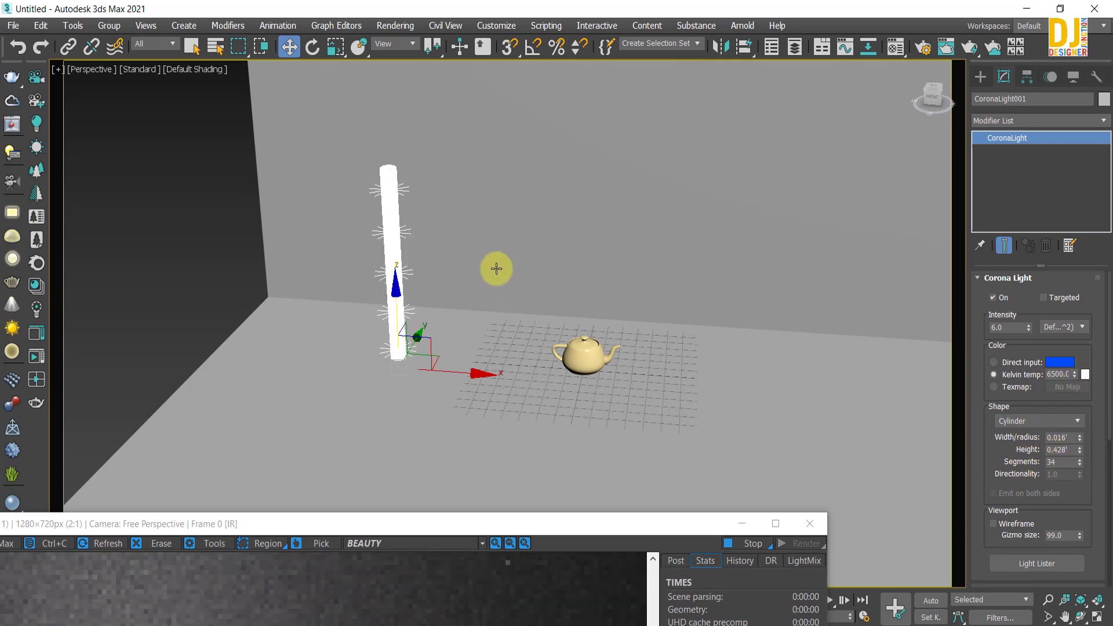
{"action": "scroll", "coordinate": [498, 265], "scroll_direction": "up", "scroll_amount": 2}
{"action": "middle_click_drag", "start_coordinate": [499, 258], "coordinate": [514, 276], "text": "alt"}
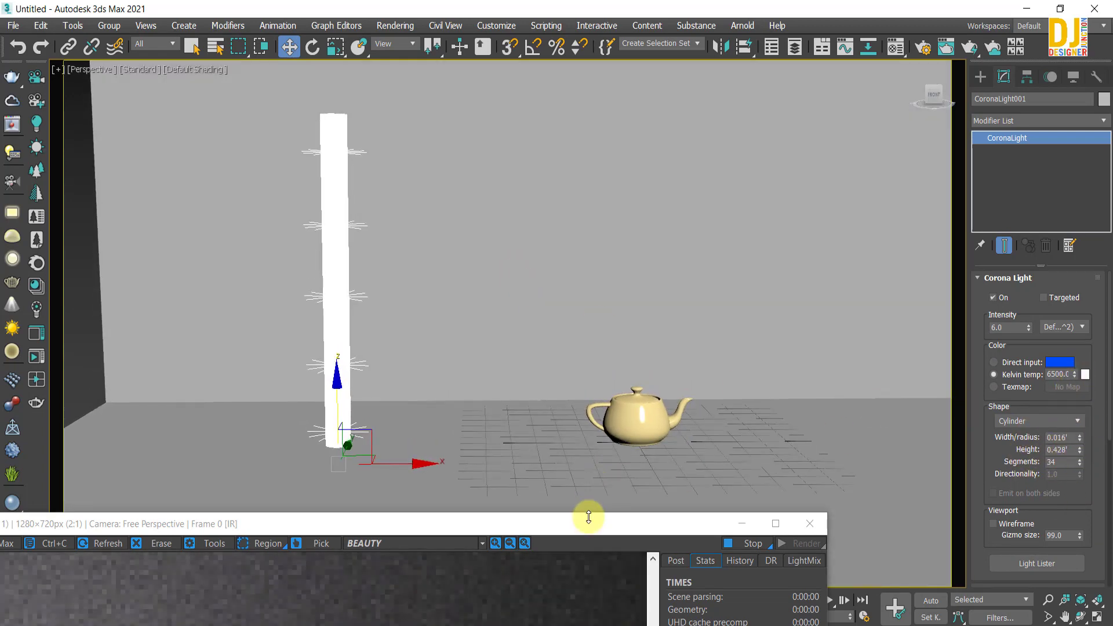
{"action": "left_click_drag", "start_coordinate": [588, 517], "coordinate": [640, 326]}
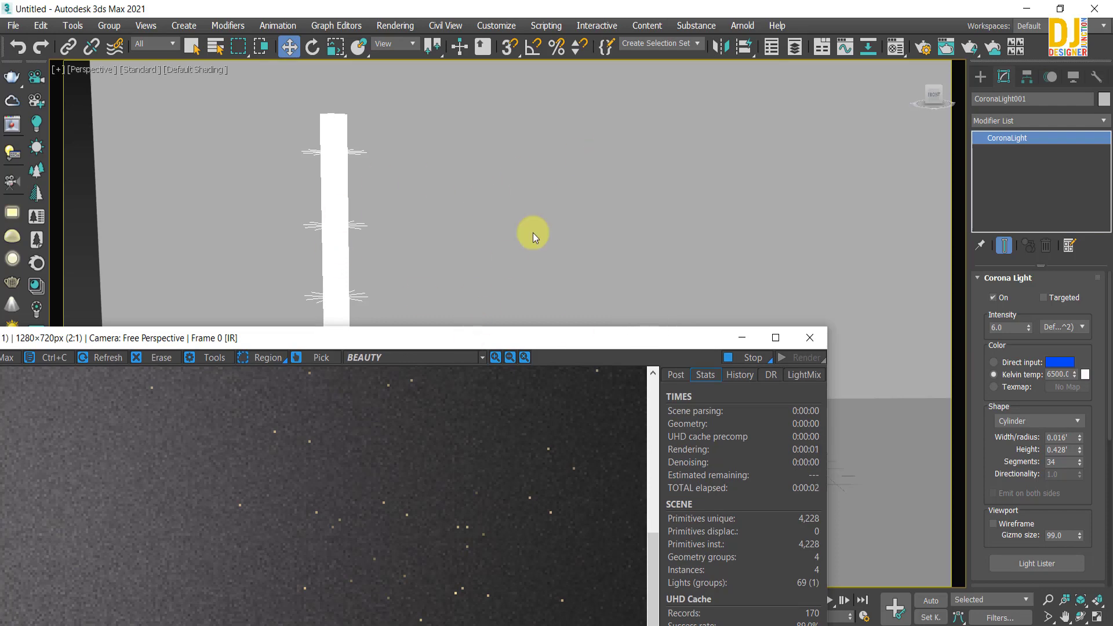
{"action": "left_click_drag", "start_coordinate": [533, 233], "coordinate": [578, 48]}
{"action": "left_click_drag", "start_coordinate": [737, 46], "coordinate": [661, 512]}
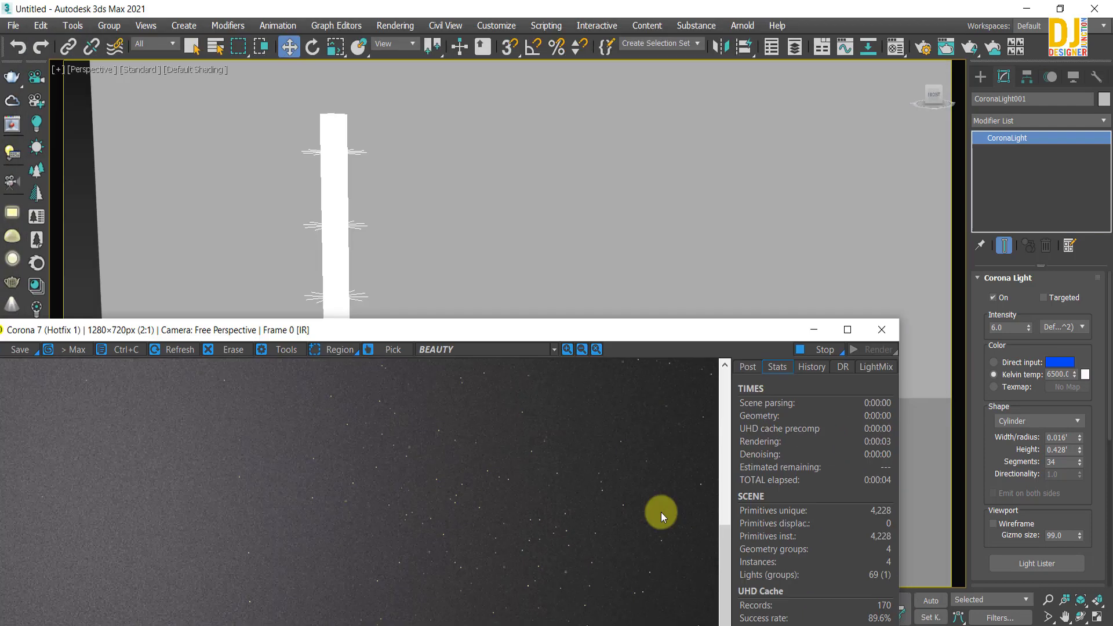
Rotate the tube light about 86 degrees to lie horizontally and raise it above the teapot.
{"action": "middle_click_drag", "start_coordinate": [531, 297], "coordinate": [385, 415], "text": "alt"}
{"action": "key", "text": "e"}
{"action": "left_click_drag", "start_coordinate": [308, 399], "coordinate": [381, 348]}
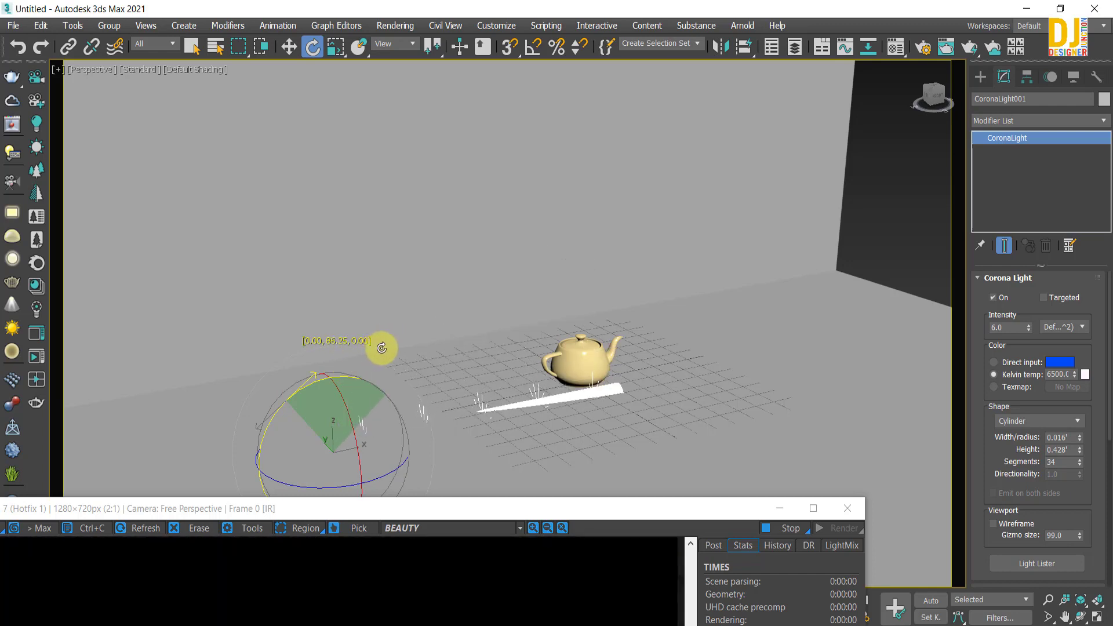
{"action": "key", "text": "w"}
{"action": "left_click_drag", "start_coordinate": [309, 430], "coordinate": [308, 166]}
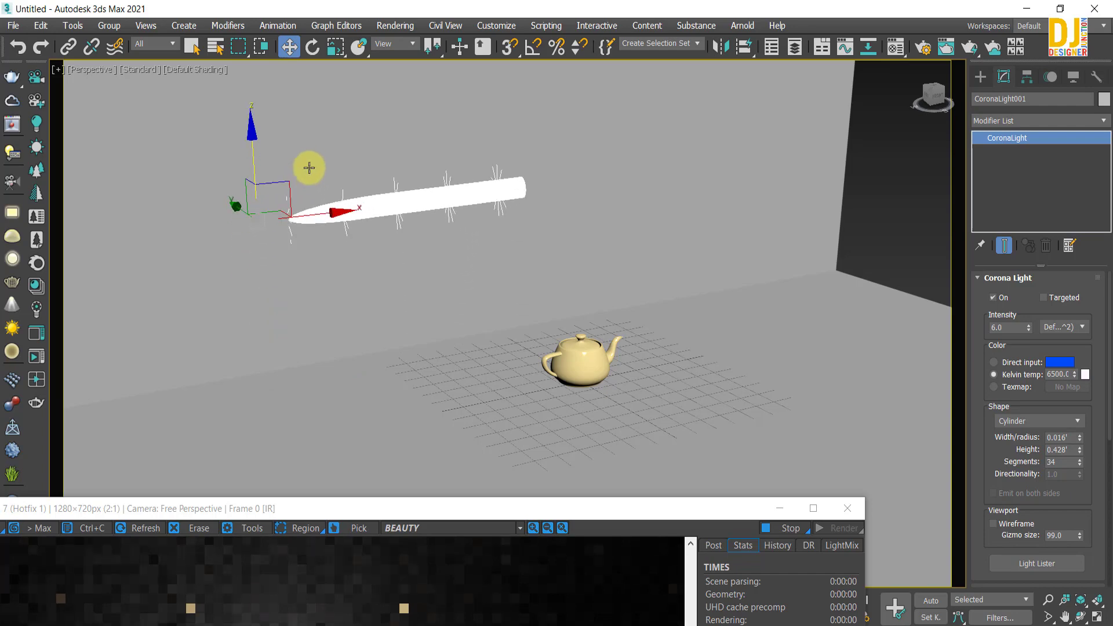
Move the horizontal tube light along its Y axis beside the back wall and check it in the interactive render.
{"action": "key", "text": "e"}
{"action": "left_click_drag", "start_coordinate": [297, 236], "coordinate": [305, 235]}
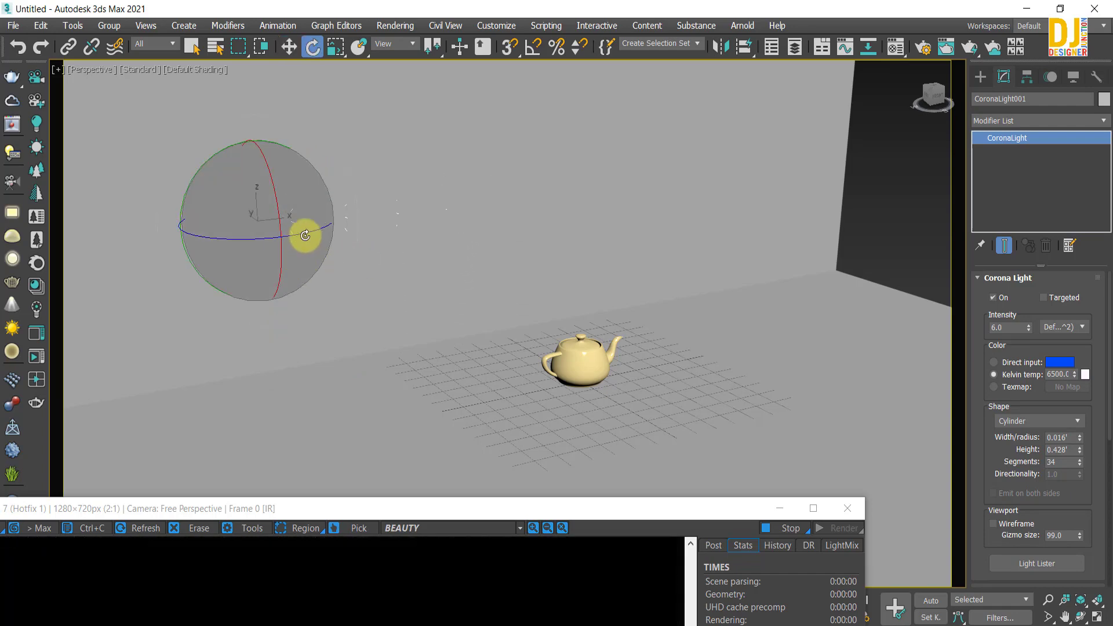
{"action": "key", "text": "w"}
{"action": "mouse_move", "coordinate": [248, 254]}
{"action": "middle_mouse_down", "text": "alt"}
{"action": "mouse_move", "coordinate": [268, 279]}
{"action": "mouse_move", "coordinate": [248, 241]}
{"action": "middle_mouse_up", "text": "alt"}
{"action": "left_click_drag", "start_coordinate": [248, 241], "coordinate": [263, 258]}
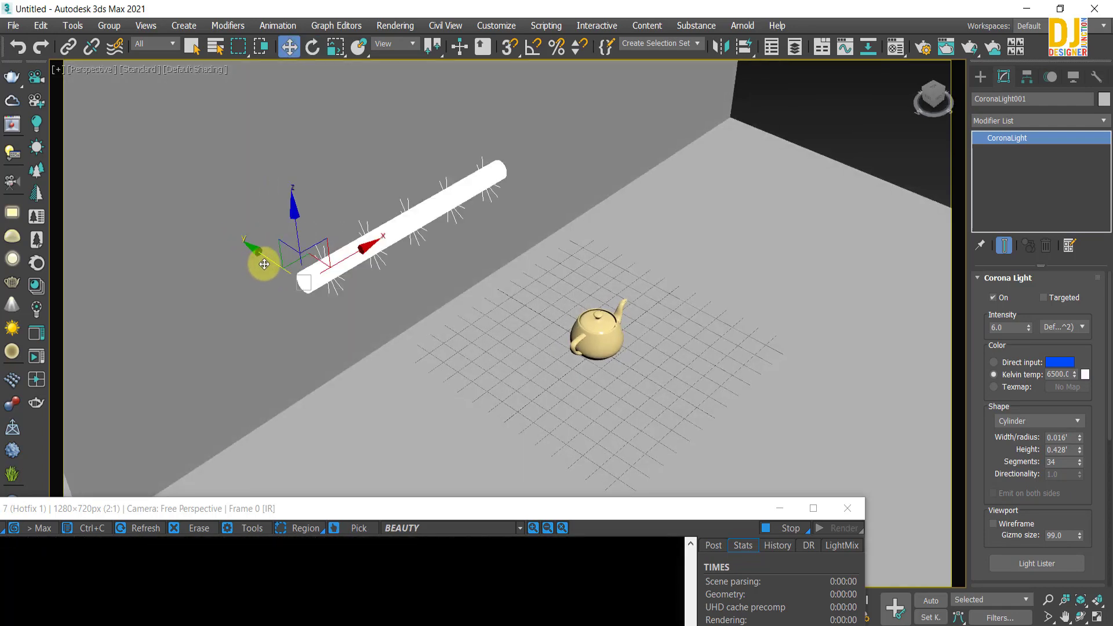
{"action": "left_click_drag", "start_coordinate": [417, 516], "coordinate": [509, 109]}
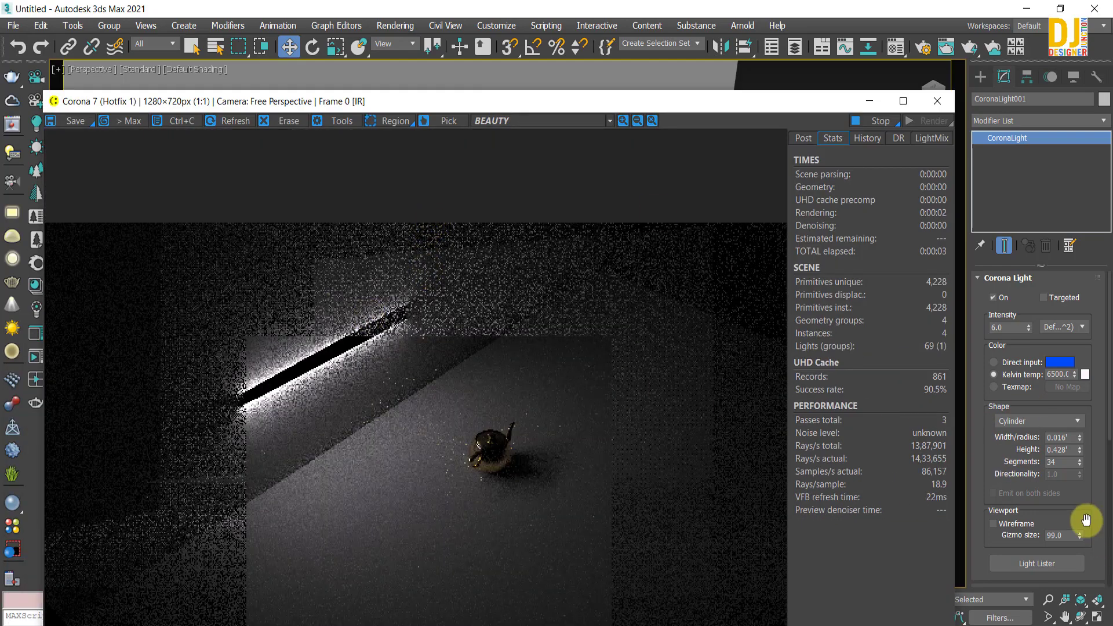
{"action": "left_click_drag", "start_coordinate": [1086, 521], "coordinate": [1095, 270]}
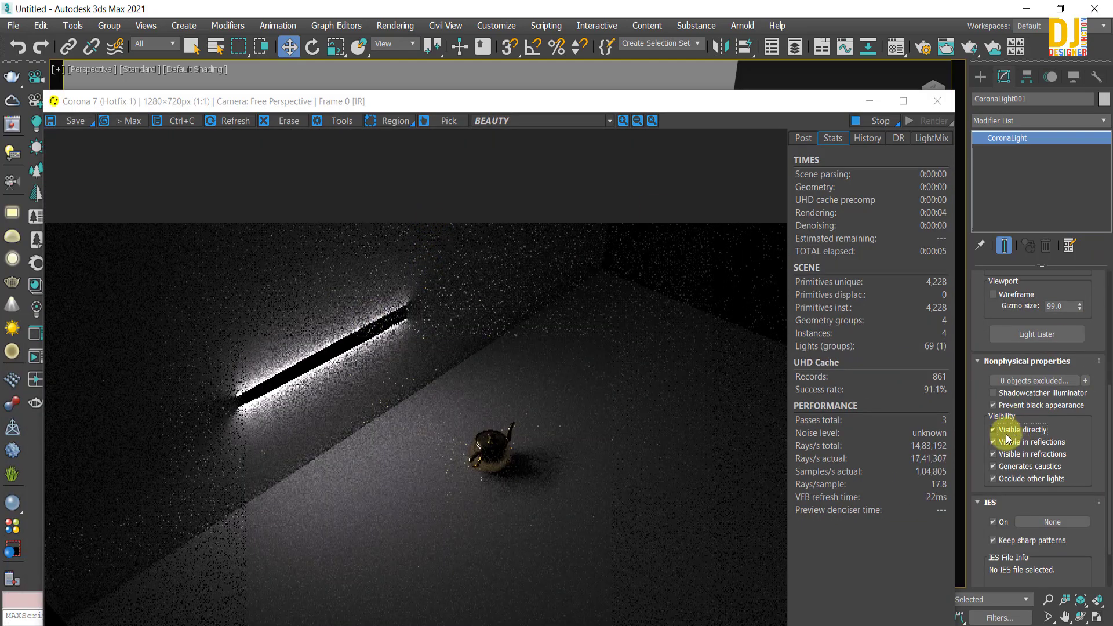
{"action": "left_click_drag", "start_coordinate": [503, 106], "coordinate": [450, 464]}
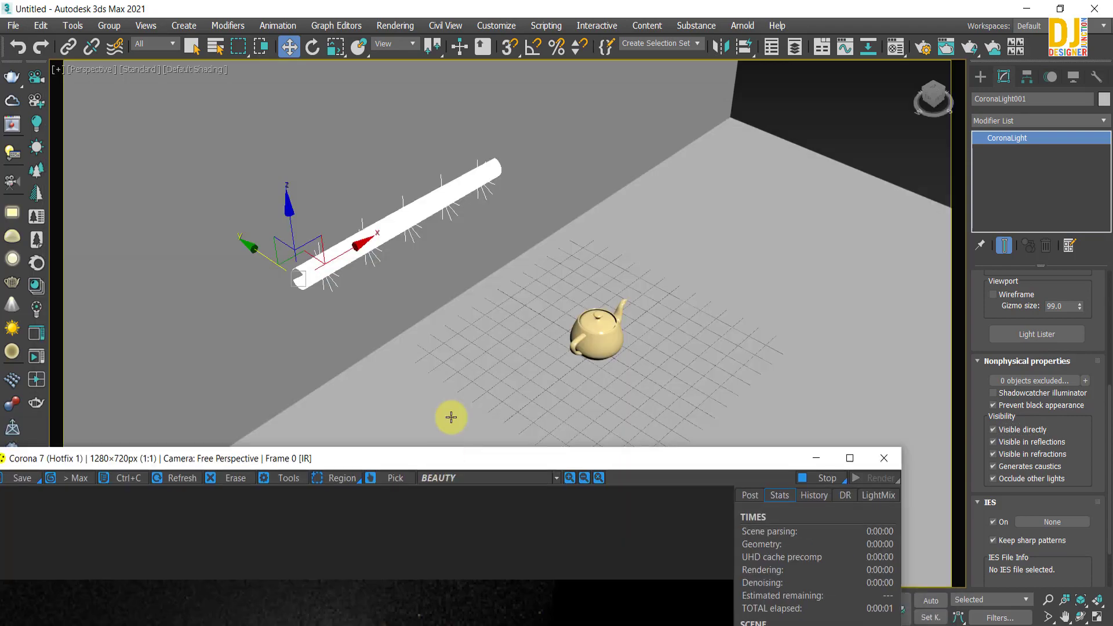
{"action": "middle_click_drag", "start_coordinate": [450, 415], "coordinate": [449, 288], "text": "alt"}
{"action": "left_click_drag", "start_coordinate": [459, 457], "coordinate": [520, 88]}
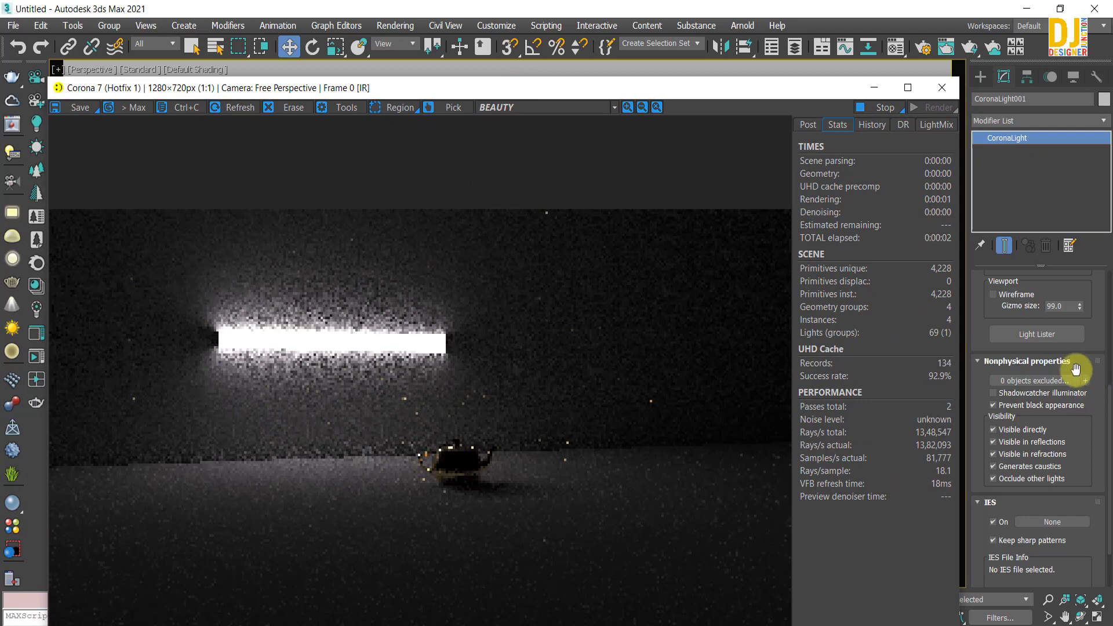
Reduce the tube light's radius to 0.005', try an intensity of 56, and set the intensity to 12.
{"action": "scroll", "coordinate": [1095, 353], "scroll_direction": "up", "scroll_amount": 3}
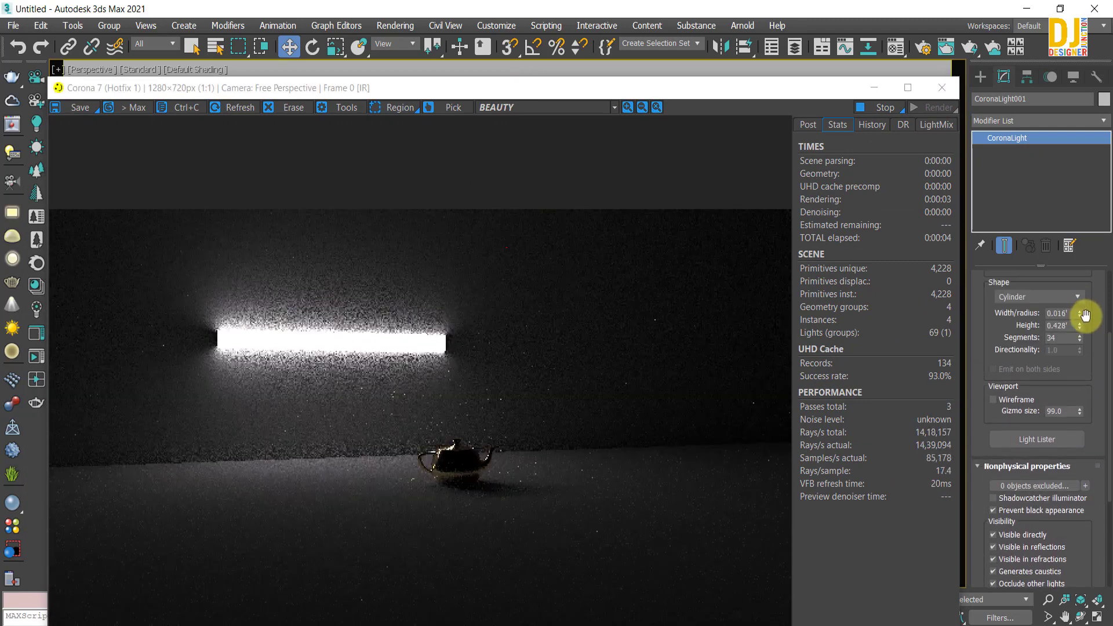
{"action": "left_click_drag", "start_coordinate": [1079, 317], "coordinate": [1082, 337]}
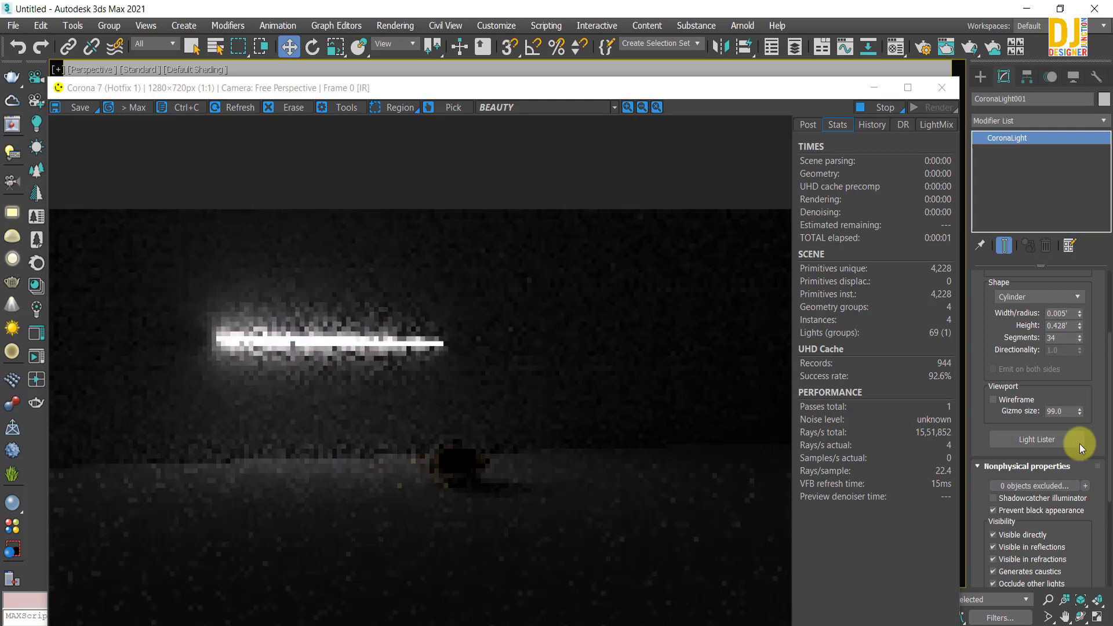
{"action": "scroll", "coordinate": [1081, 383], "scroll_direction": "up", "scroll_amount": 4}
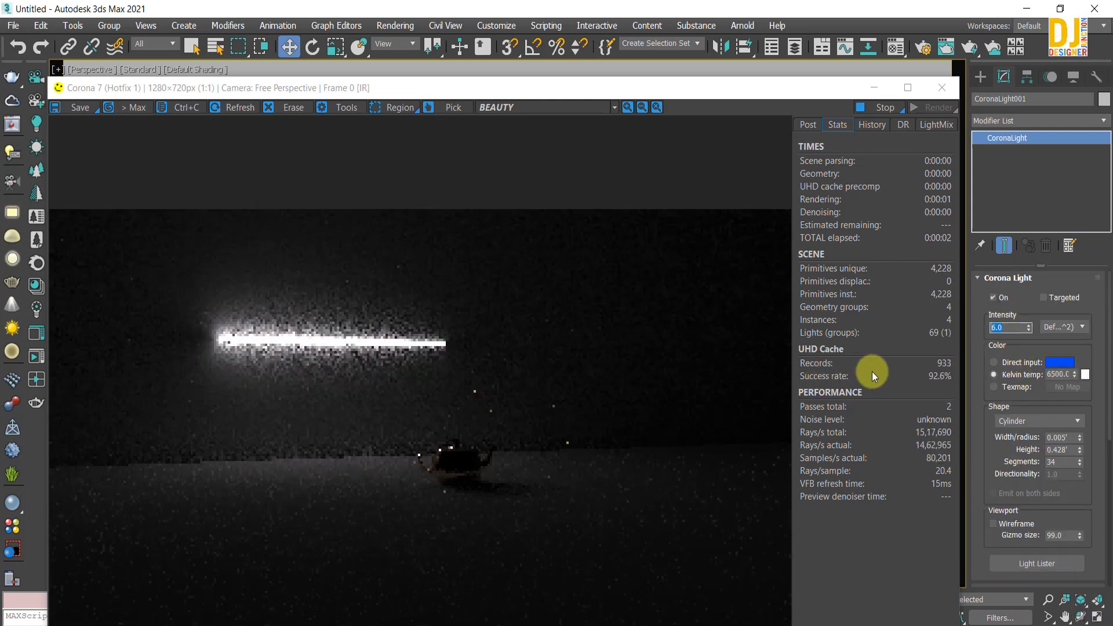
{"action": "key", "text": "Home"}
{"action": "type", "text": "5"}
{"action": "key", "text": "Return"}
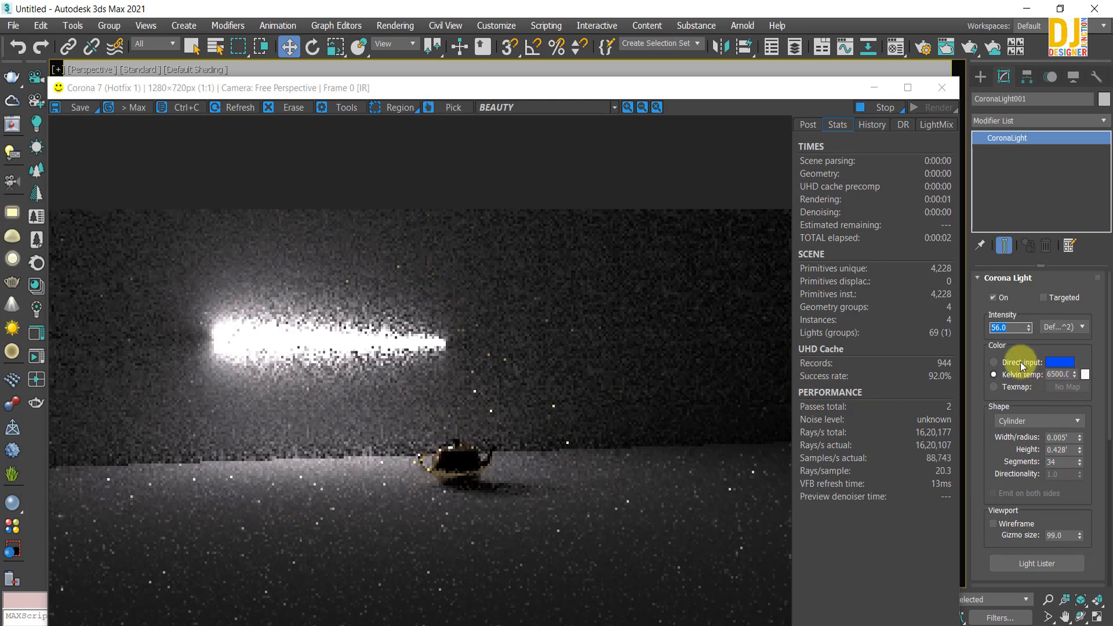
{"action": "type", "text": "12"}
{"action": "key", "text": "Return"}
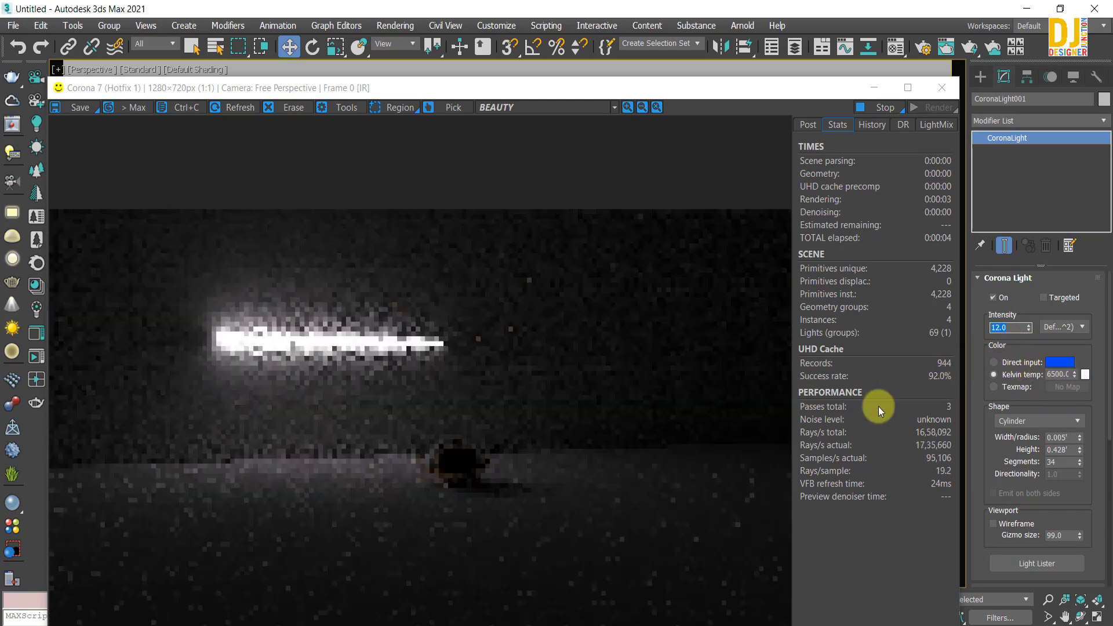
Change the light's shape to Sphere and move it away from the back wall along its Y axis.
{"action": "left_click", "coordinate": [1069, 422]}
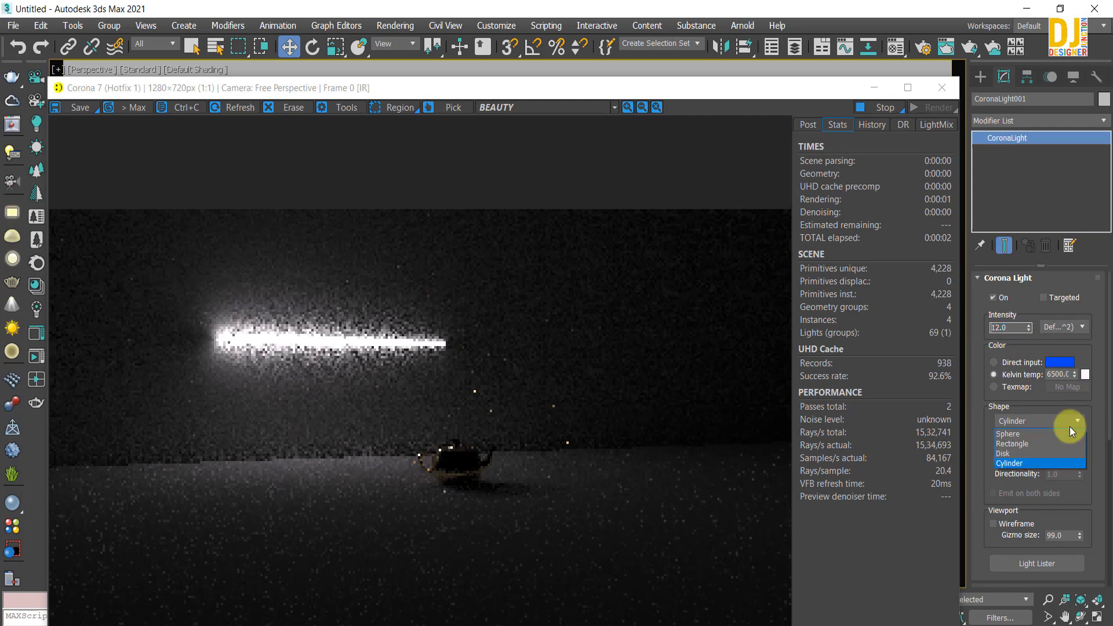
{"action": "left_click", "coordinate": [1035, 434]}
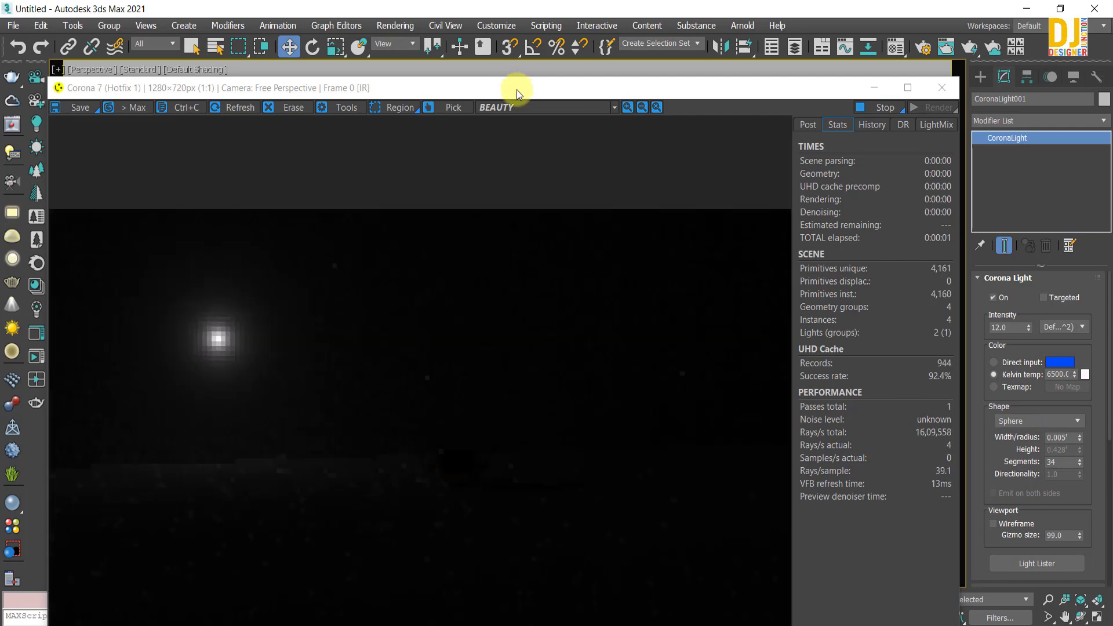
{"action": "left_click_drag", "start_coordinate": [515, 87], "coordinate": [450, 560]}
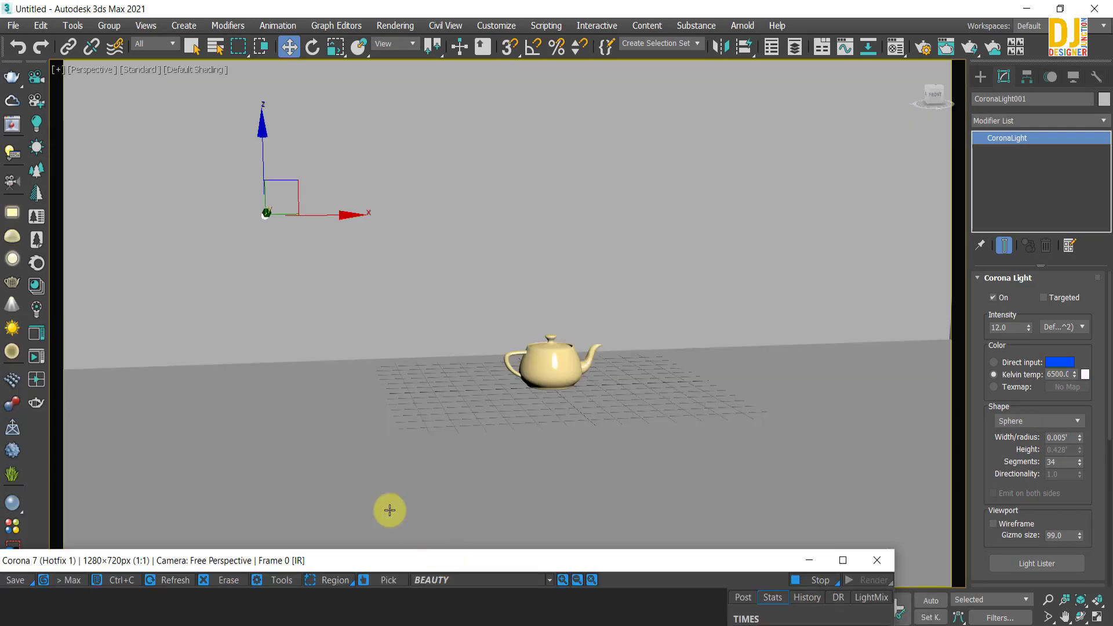
{"action": "middle_click_drag", "start_coordinate": [337, 324], "coordinate": [428, 369], "text": "alt"}
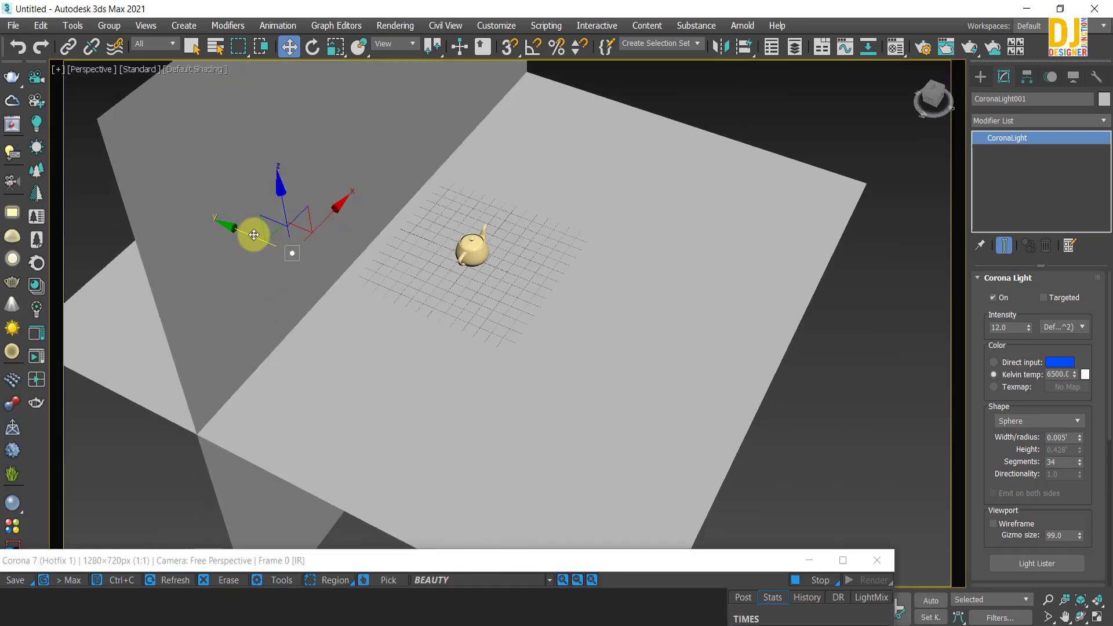
{"action": "left_click_drag", "start_coordinate": [253, 235], "coordinate": [357, 318]}
{"action": "middle_click_drag", "start_coordinate": [464, 318], "coordinate": [324, 315], "text": "alt"}
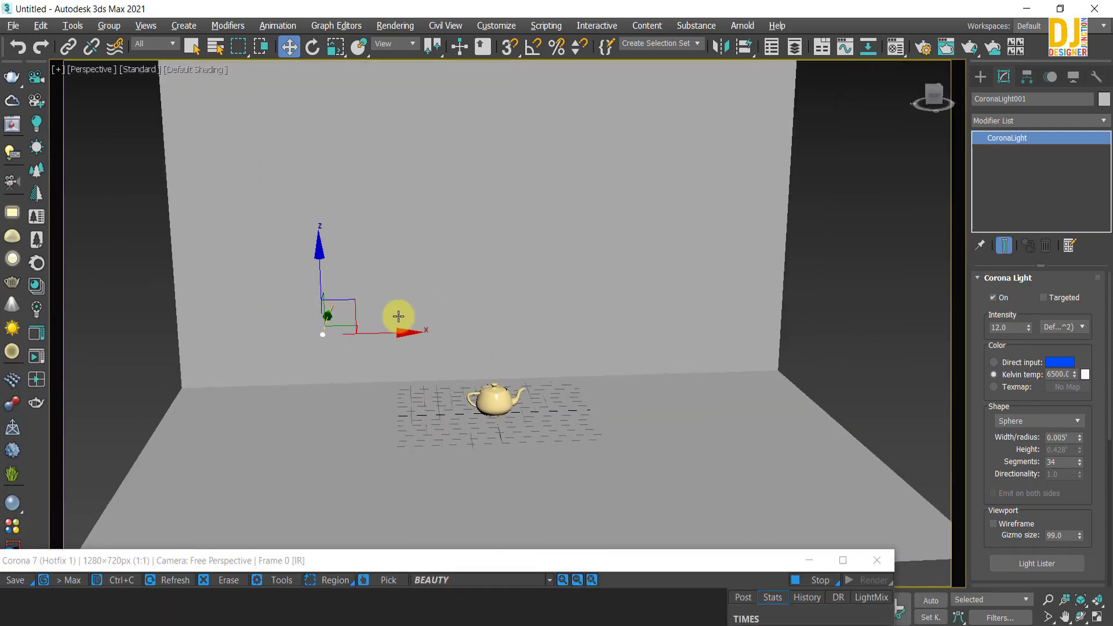
{"action": "middle_click_drag", "start_coordinate": [398, 316], "coordinate": [401, 318], "text": "alt"}
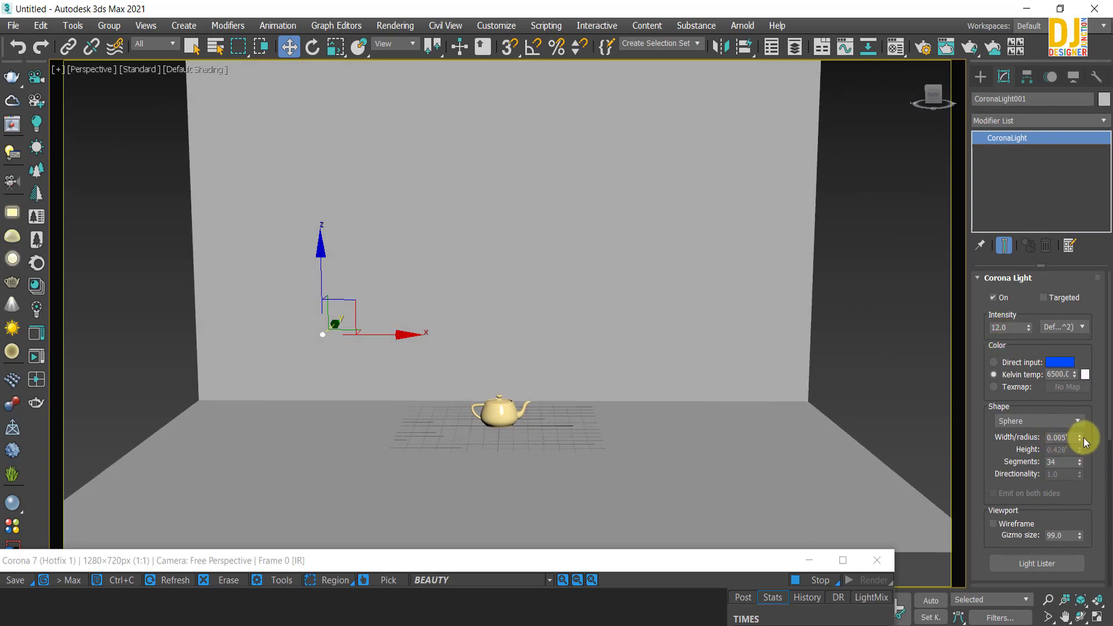
Set the sphere light's radius to 0.099' and its segments to 3.
{"action": "left_click_drag", "start_coordinate": [1079, 439], "coordinate": [250, 610]}
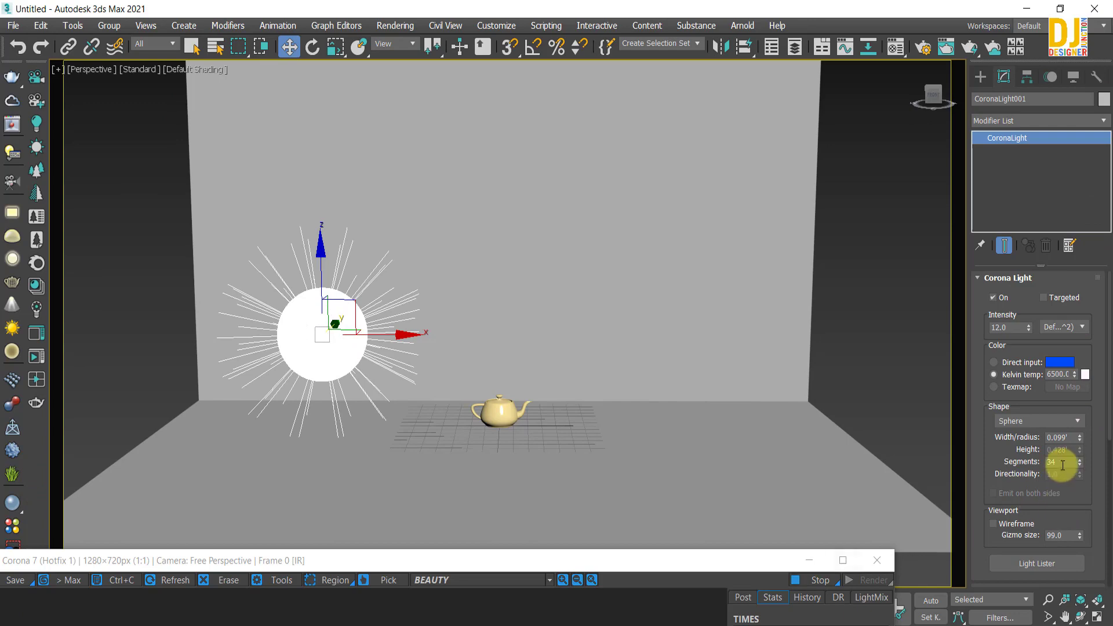
{"action": "left_click_drag", "start_coordinate": [1079, 461], "coordinate": [1085, 527]}
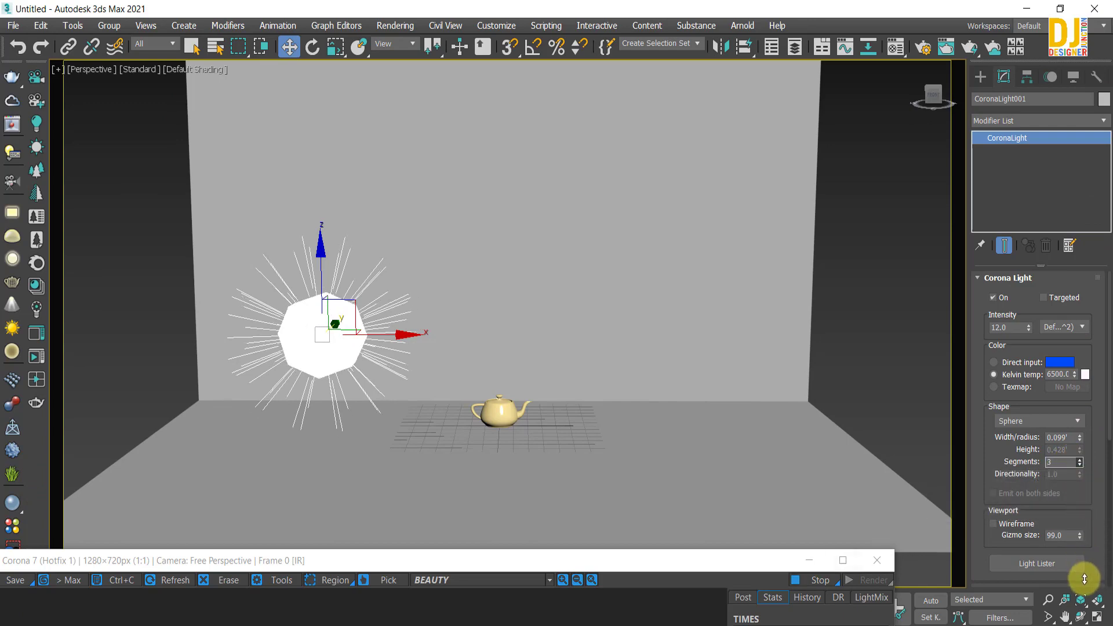
{"action": "scroll", "coordinate": [204, 377], "scroll_direction": "up", "scroll_amount": 5}
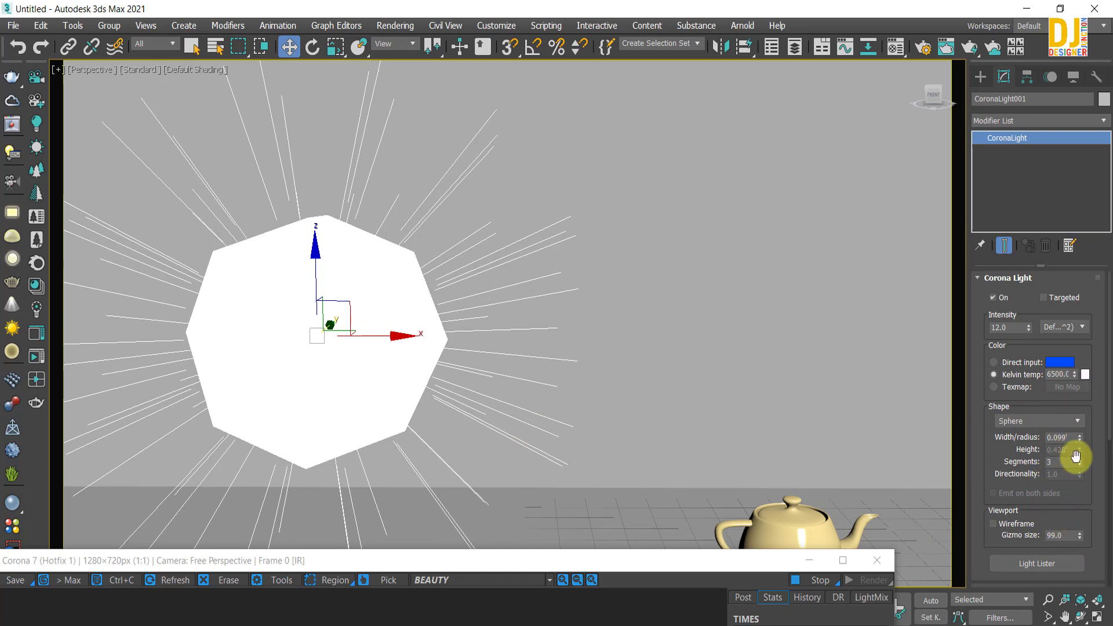
Set the sphere light's radius to 0.08' and its segments to 16, and check it in the interactive render.
{"action": "left_click", "coordinate": [1051, 422]}
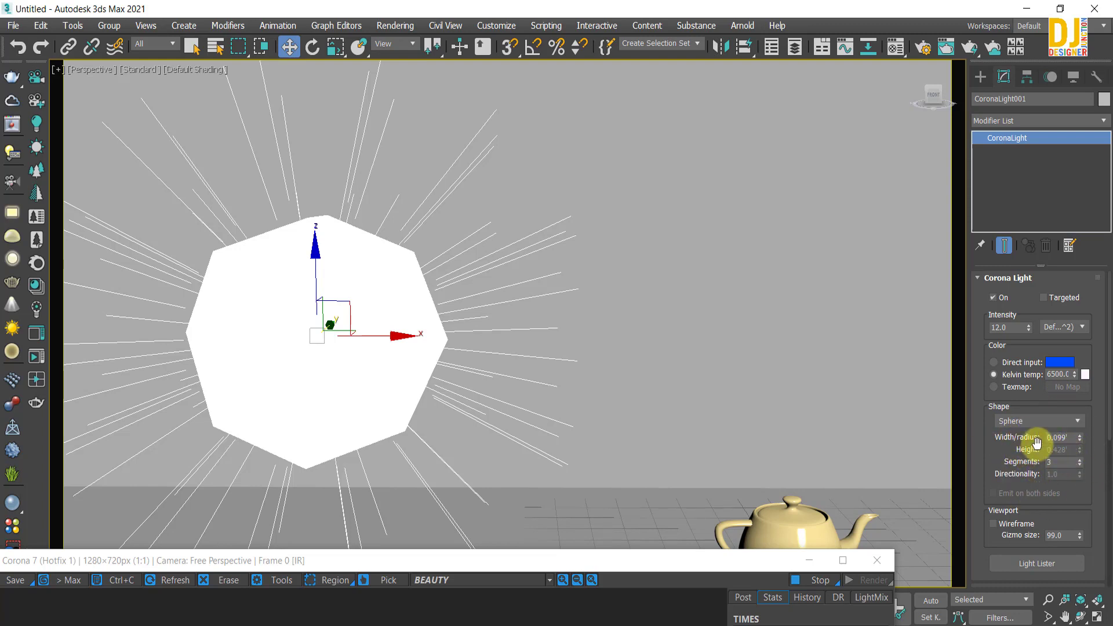
{"action": "left_click_drag", "start_coordinate": [1089, 437], "coordinate": [1081, 410]}
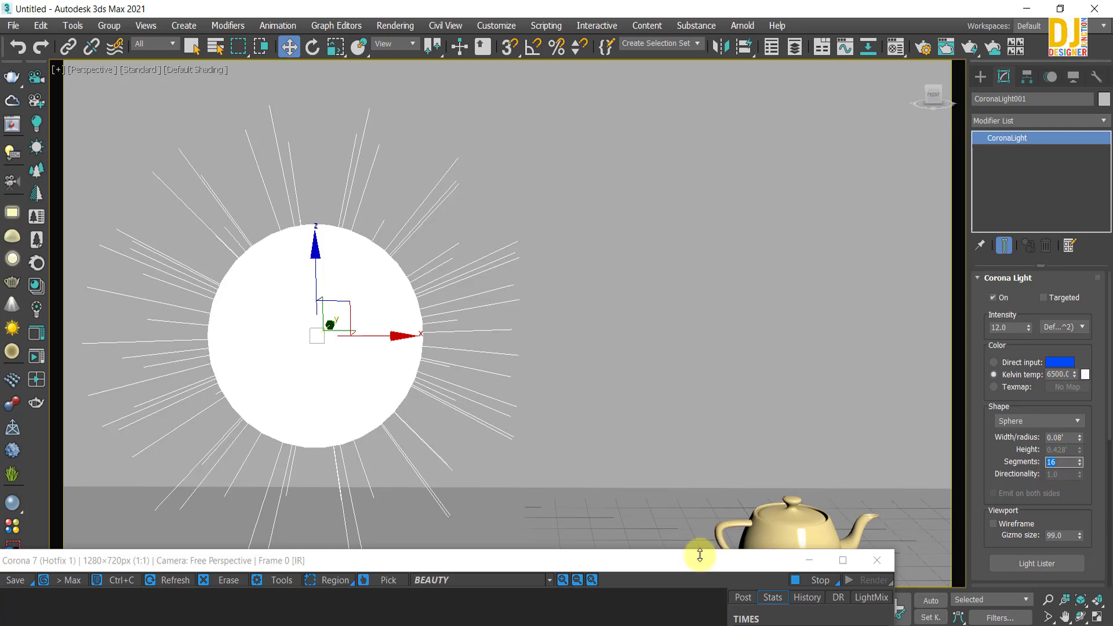
{"action": "left_click_drag", "start_coordinate": [616, 569], "coordinate": [741, 27]}
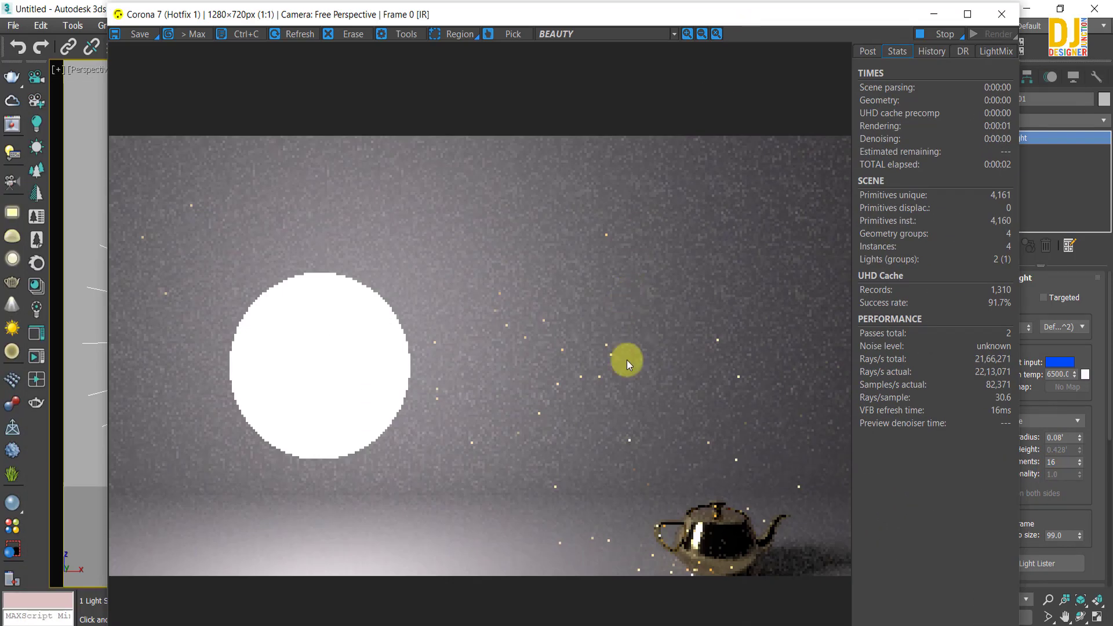
{"action": "left_click", "coordinate": [1001, 14]}
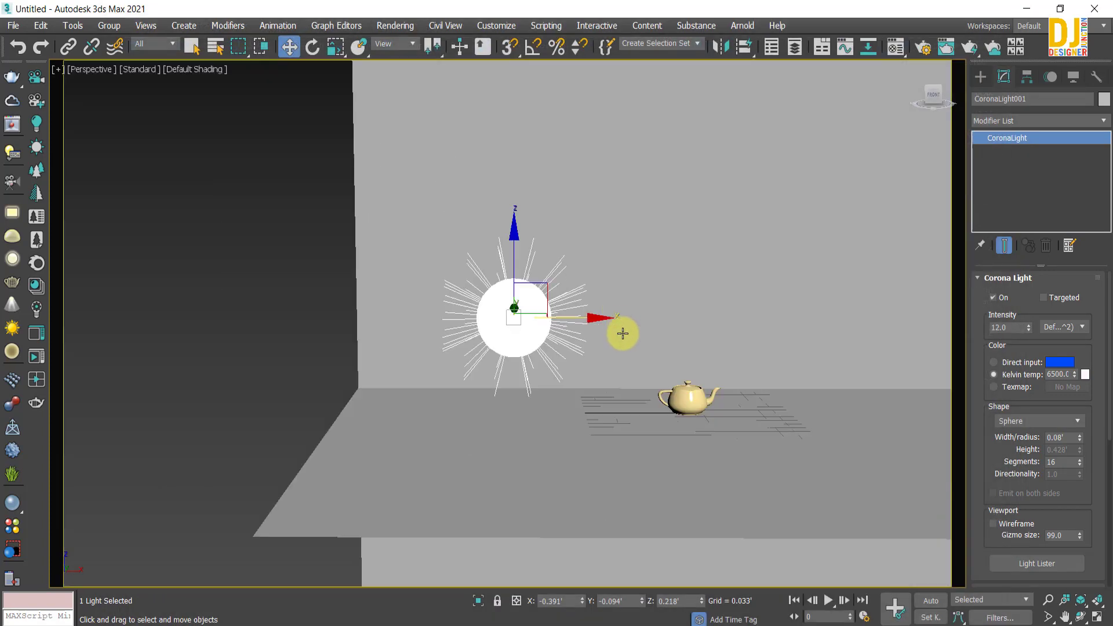
Restart the interactive render on a close-up of the teapot to examine the light's reflection, with the light's visibility options in view.
{"action": "middle_click_drag", "start_coordinate": [621, 333], "coordinate": [338, 288]}
{"action": "scroll", "coordinate": [338, 288], "scroll_direction": "up", "scroll_amount": 5}
{"action": "key", "text": "shift+q"}
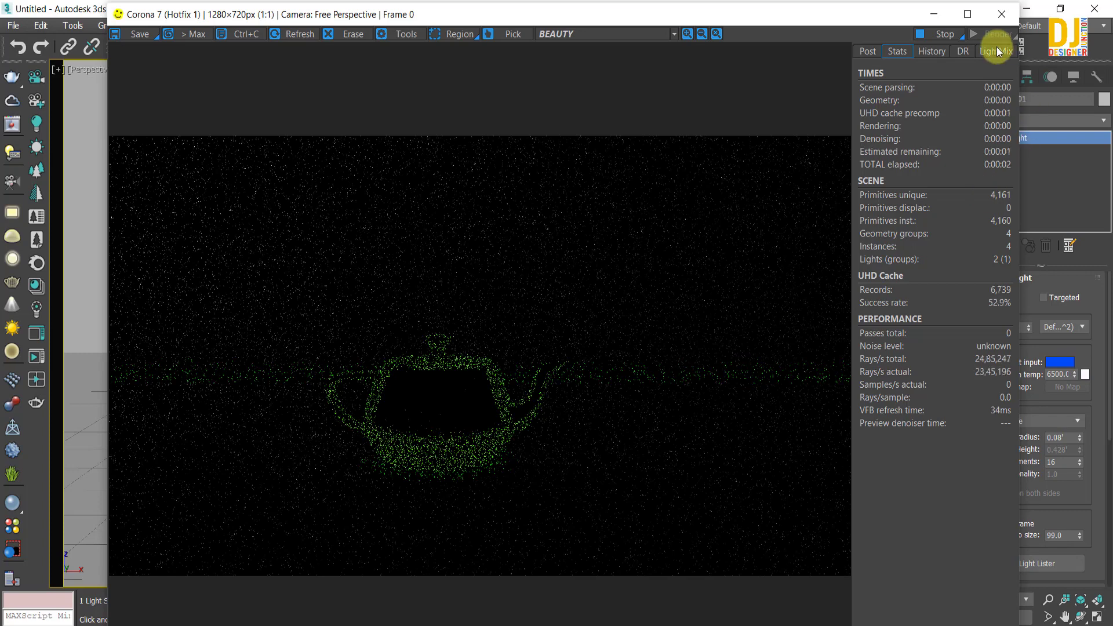
{"action": "left_click", "coordinate": [990, 35]}
{"action": "left_click", "coordinate": [1003, 54]}
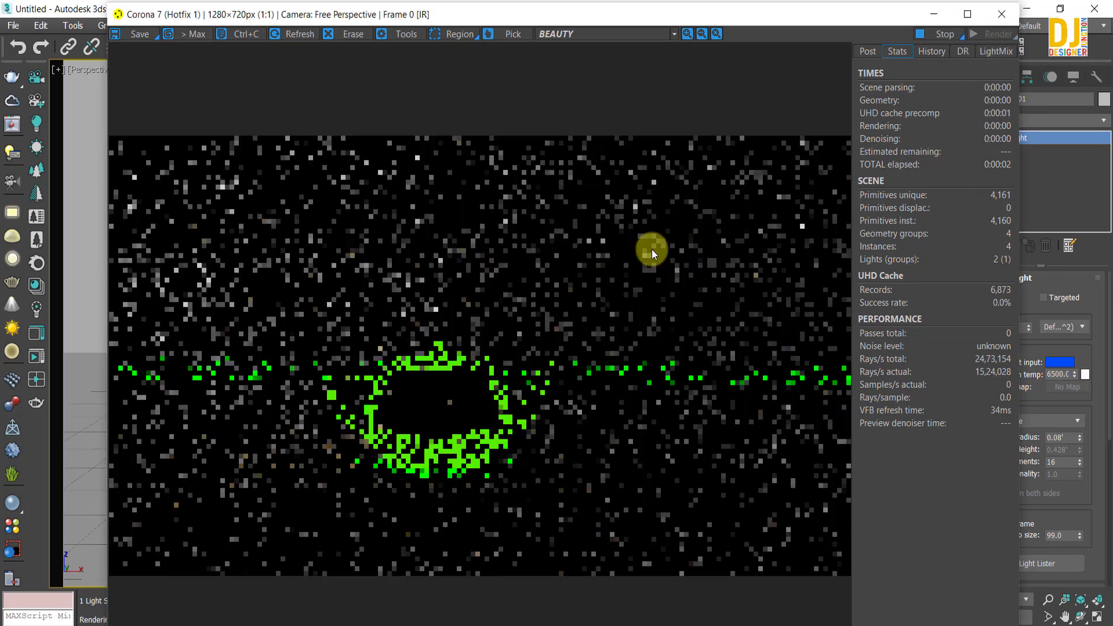
{"action": "left_click_drag", "start_coordinate": [713, 20], "coordinate": [605, 30]}
{"action": "left_click_drag", "start_coordinate": [1061, 410], "coordinate": [1041, 140]}
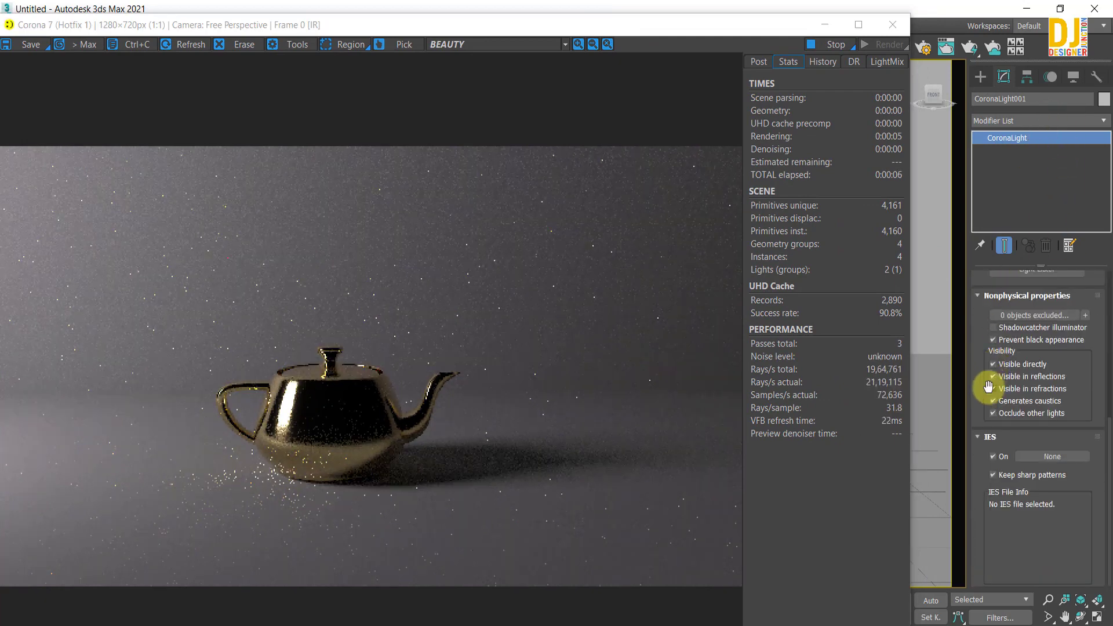
Move the sphere light sideways closer to the teapot and check both in the interactive render.
{"action": "left_click_drag", "start_coordinate": [728, 31], "coordinate": [683, 571]}
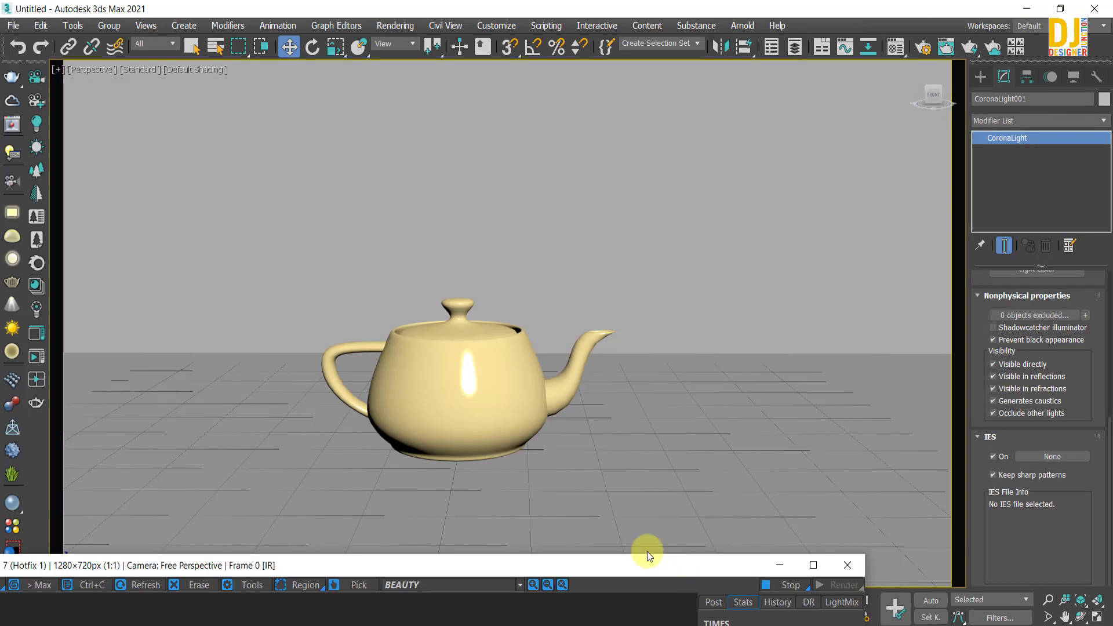
{"action": "scroll", "coordinate": [495, 429], "scroll_direction": "down", "scroll_amount": 4}
{"action": "middle_click_drag", "start_coordinate": [444, 389], "coordinate": [522, 392]}
{"action": "left_click_drag", "start_coordinate": [214, 228], "coordinate": [457, 258]}
{"action": "left_click_drag", "start_coordinate": [578, 567], "coordinate": [628, 25]}
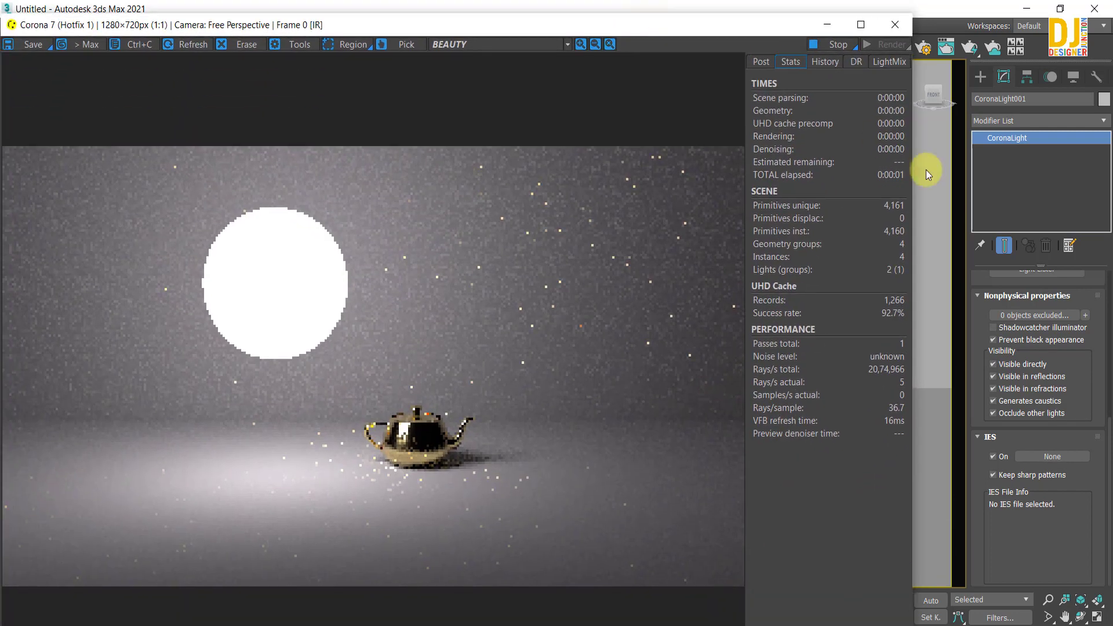
Turn off the sphere light's direct visibility, and switch its visibility in reflections off and back on to compare the render.
{"action": "left_click", "coordinate": [1016, 365]}
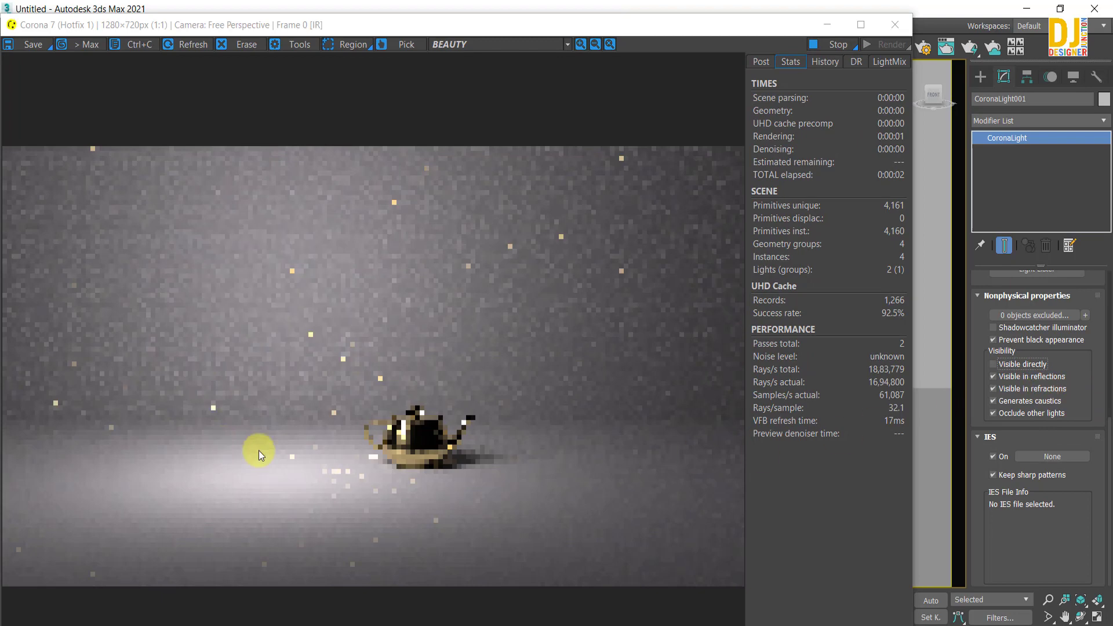
{"action": "left_click", "coordinate": [1011, 378]}
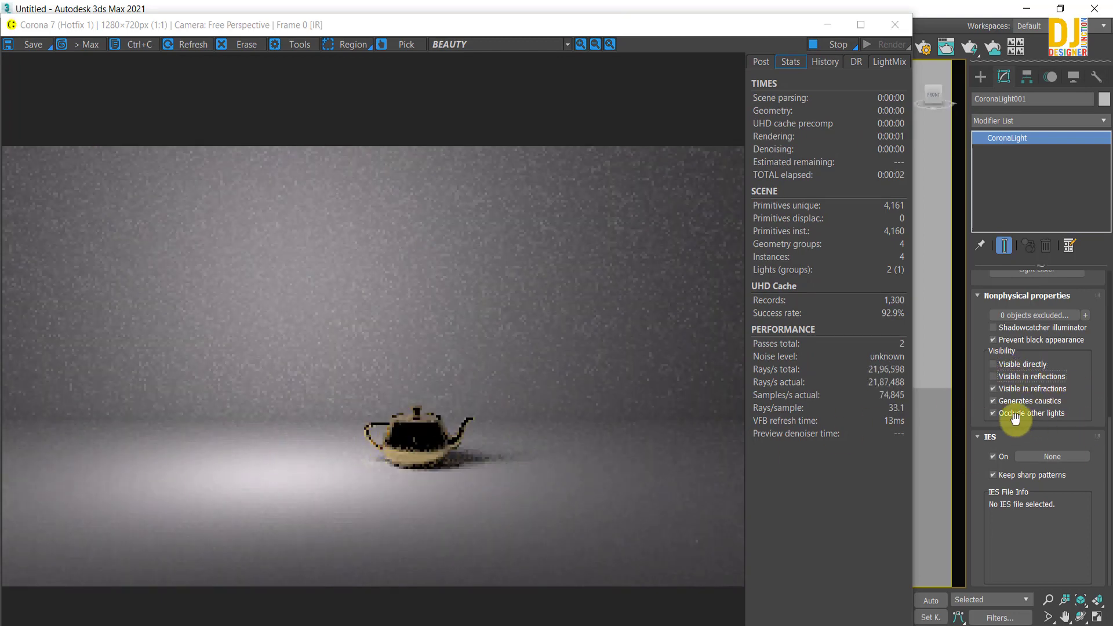
{"action": "left_click", "coordinate": [1008, 388]}
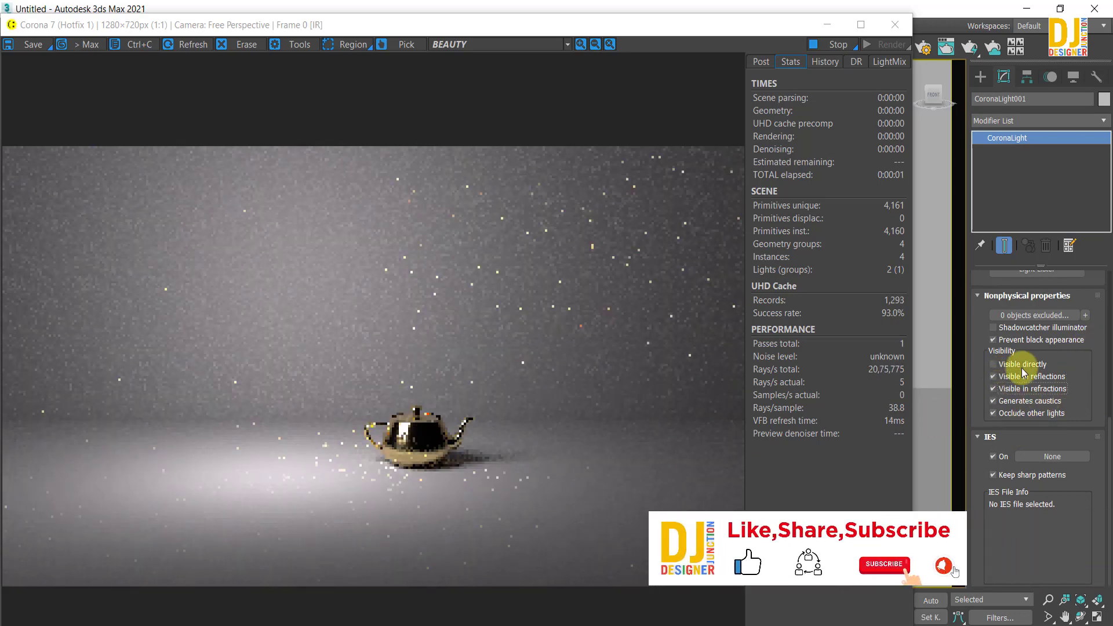
{"action": "scroll", "coordinate": [1064, 359], "scroll_direction": "up", "scroll_amount": 2}
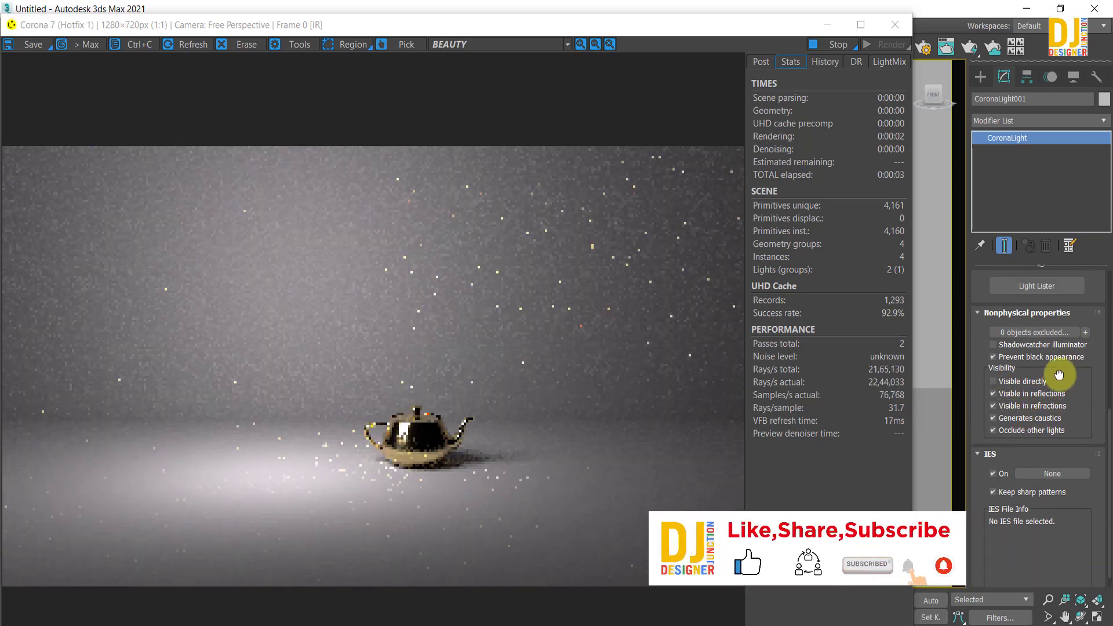
{"action": "scroll", "coordinate": [1081, 433], "scroll_direction": "down", "scroll_amount": 2}
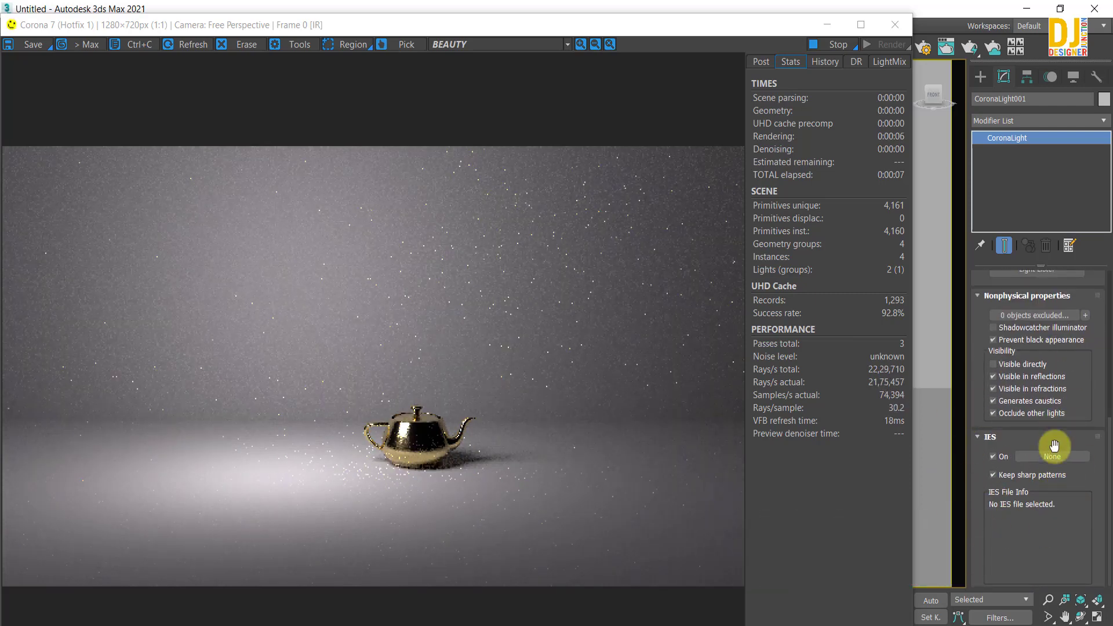
{"action": "scroll", "coordinate": [1056, 373], "scroll_direction": "up", "scroll_amount": 10}
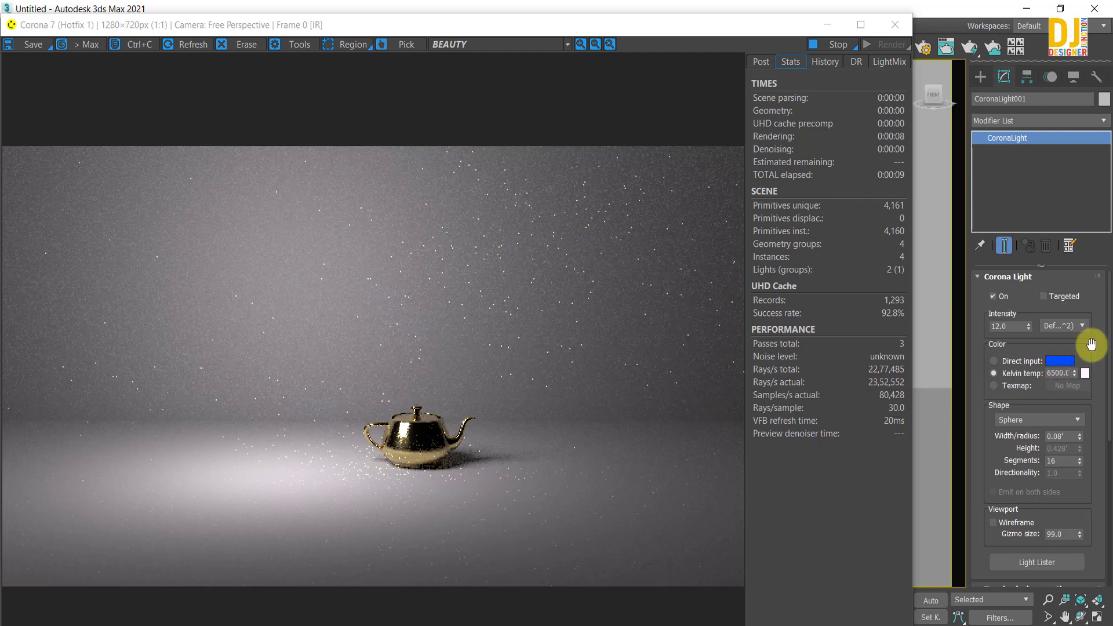